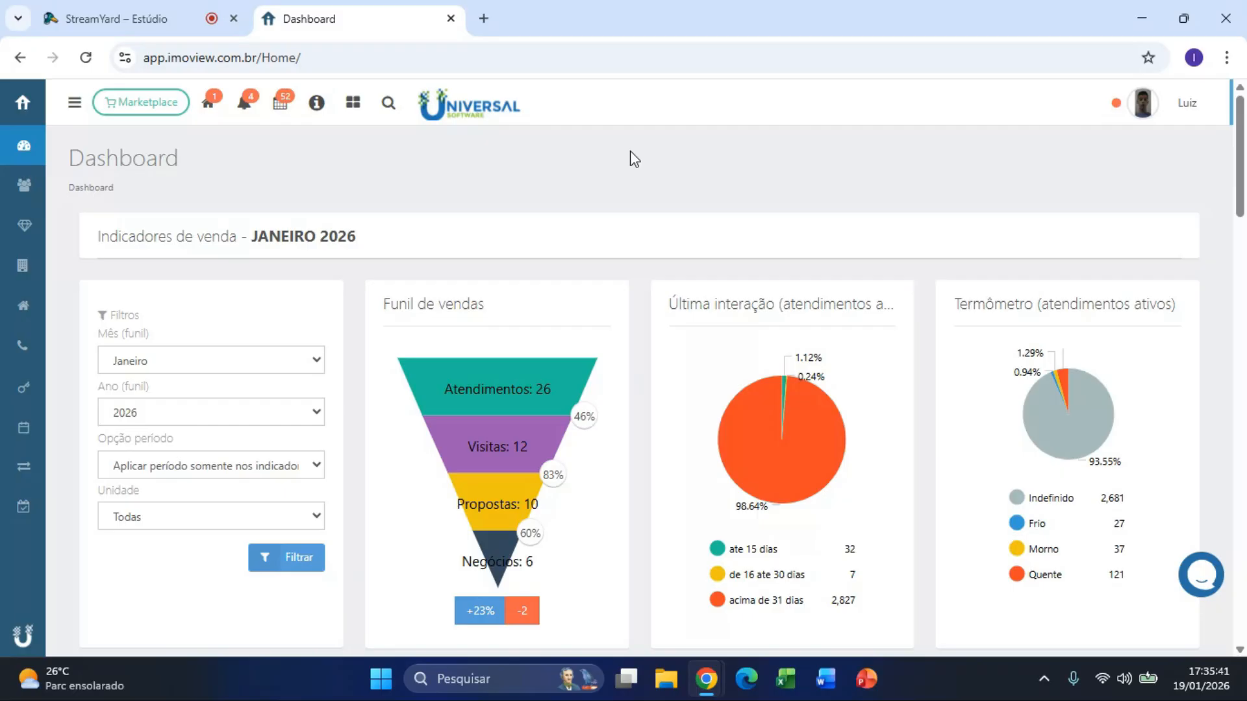
Step: Check the user information panel, then expand the left navigation to show module names
click(1166, 114)
scroll(1150, 325, down, 5)
scroll(1150, 409, down, 4)
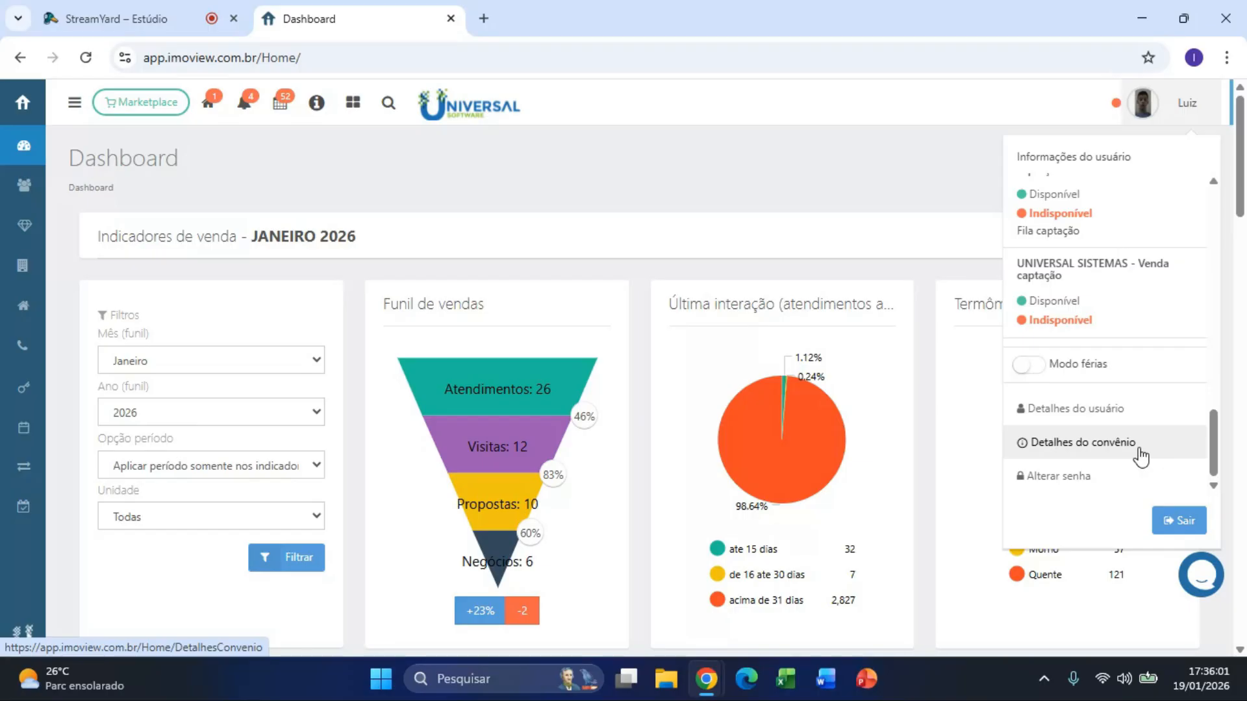
click(74, 101)
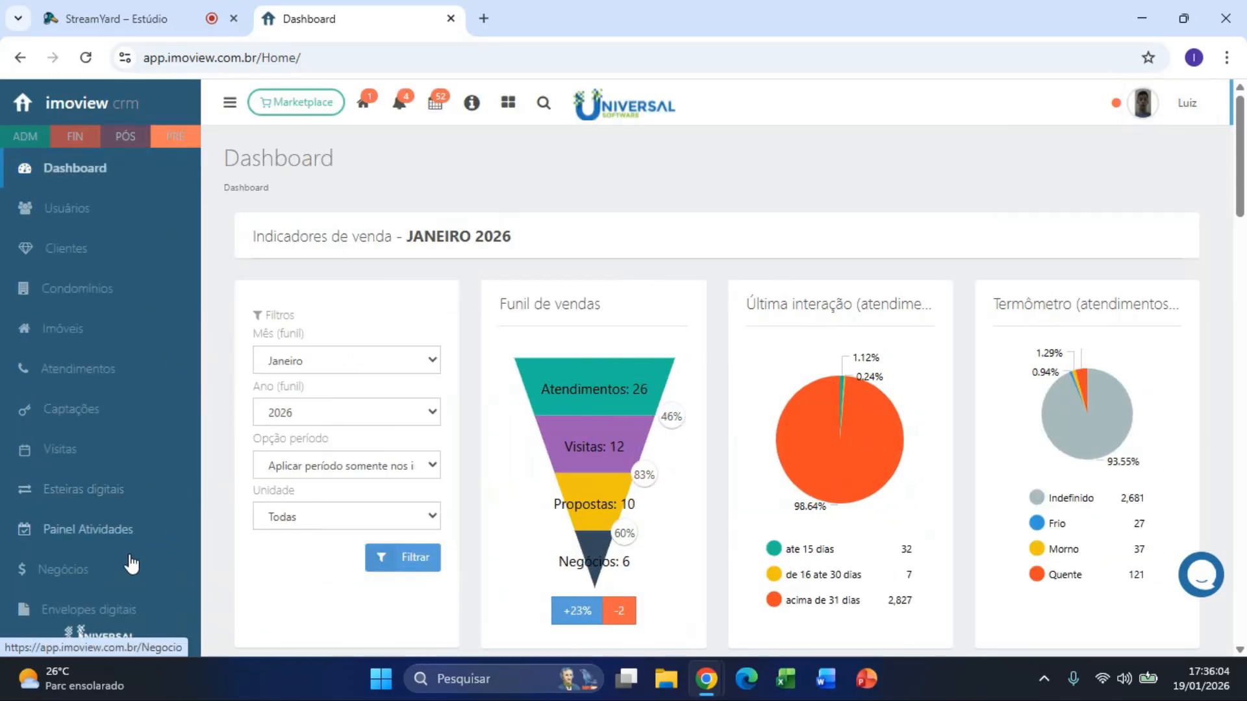
Step: Scroll through the expanded module list, then collapse the navigation back to icons
scroll(97, 539, down, 3)
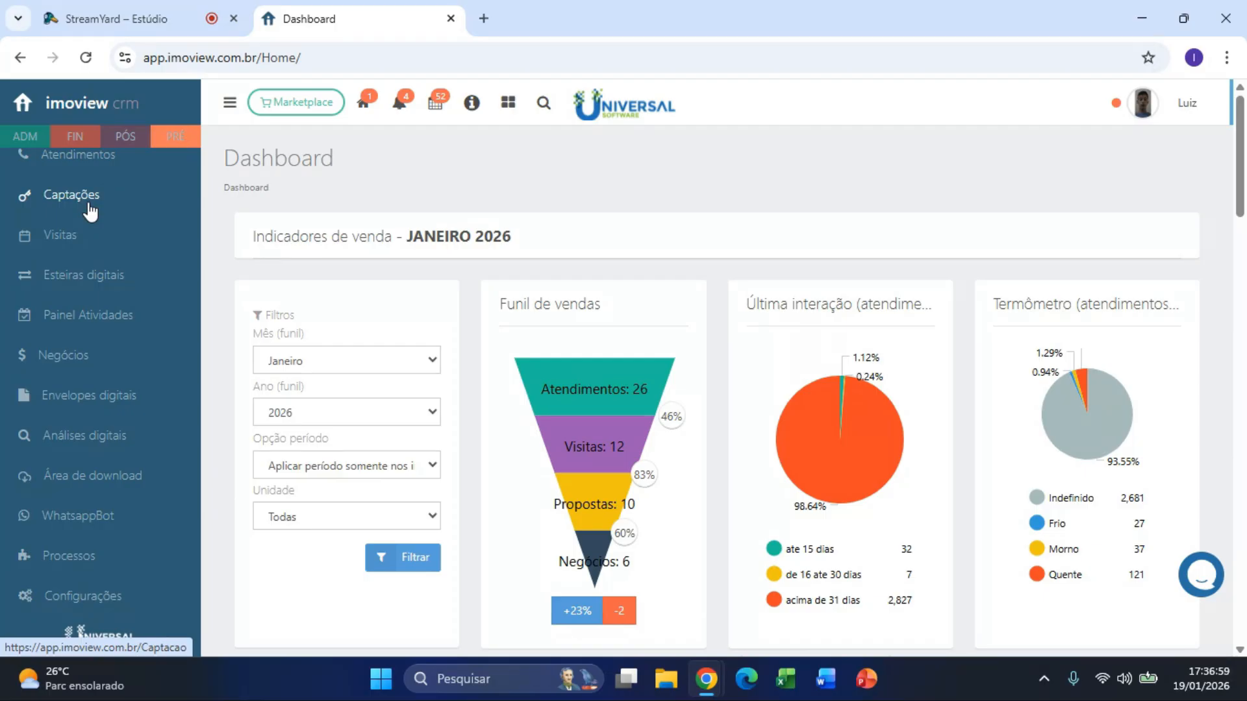
click(230, 116)
Step: Open the logged-in user's details page and choose Ações > Customizar autoridades
click(1165, 120)
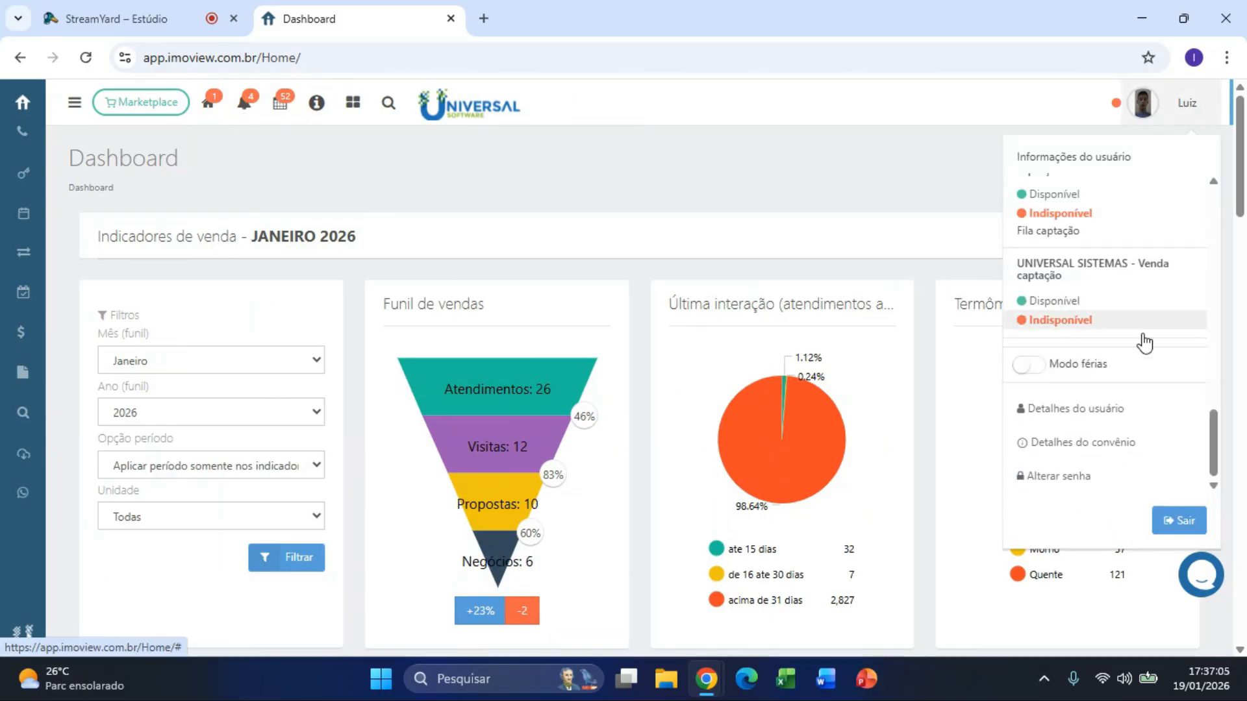
scroll(1144, 331, down, 3)
click(1121, 418)
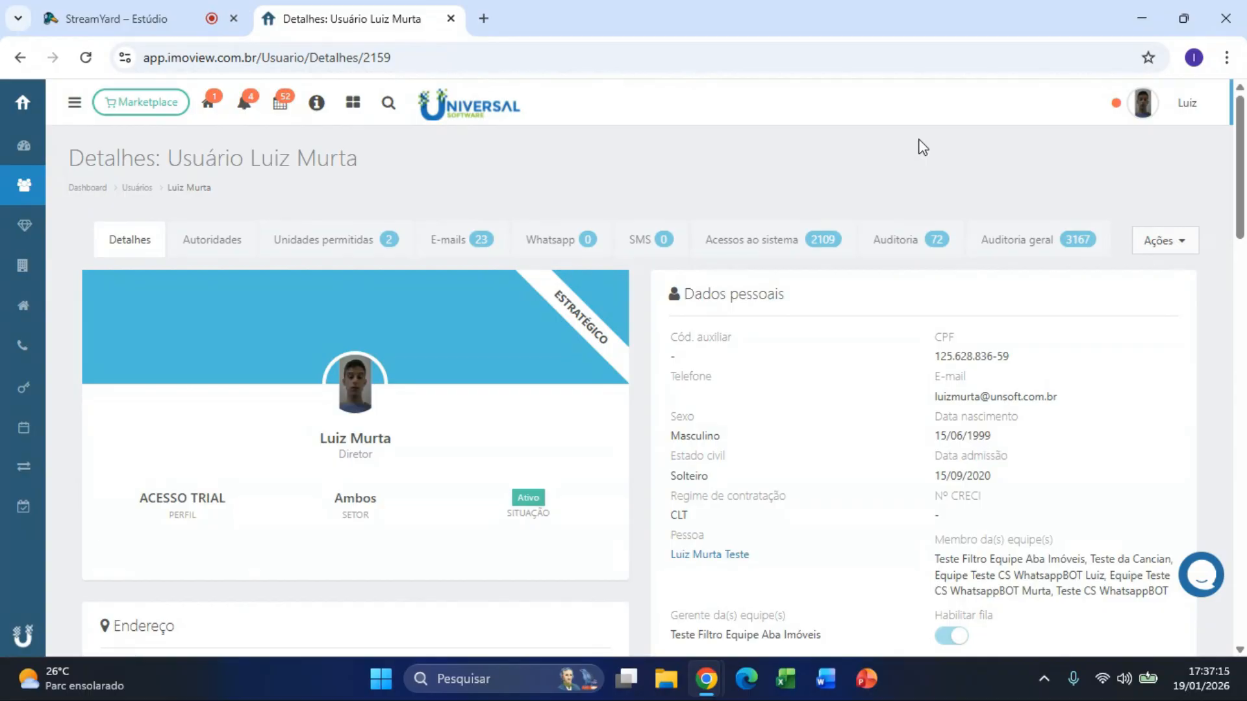
drag(150, 517, 228, 513)
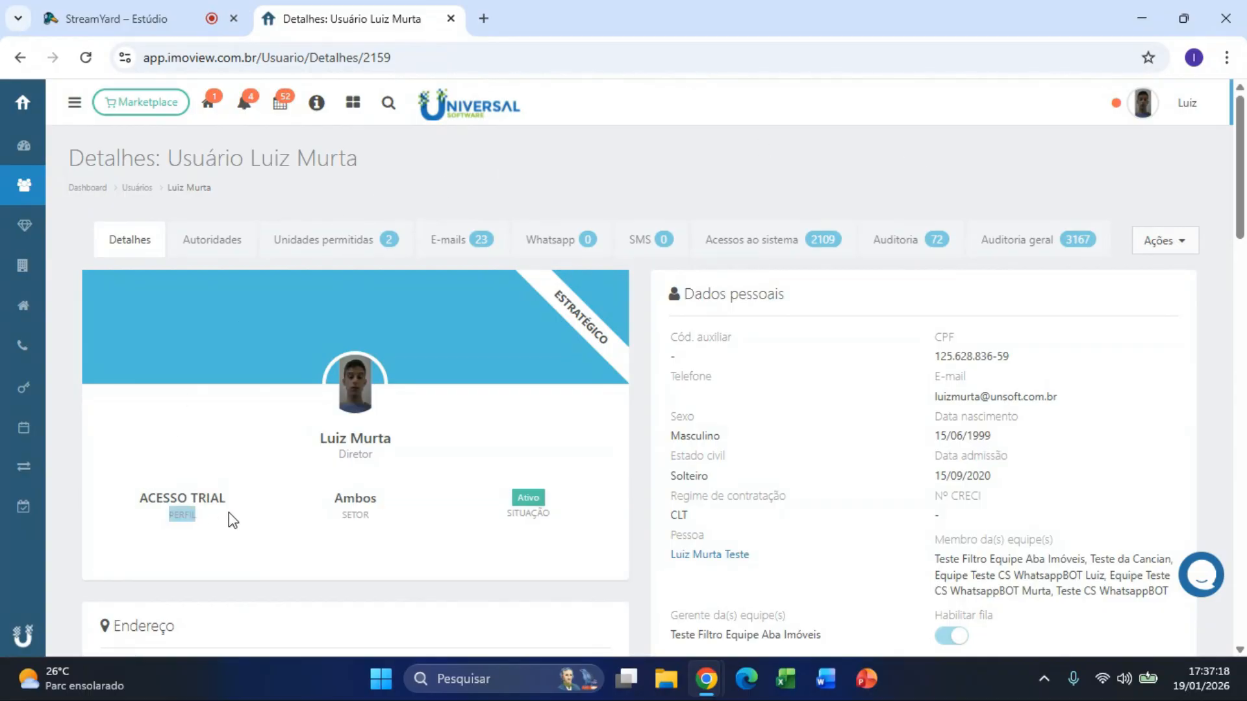
click(1159, 246)
click(1129, 322)
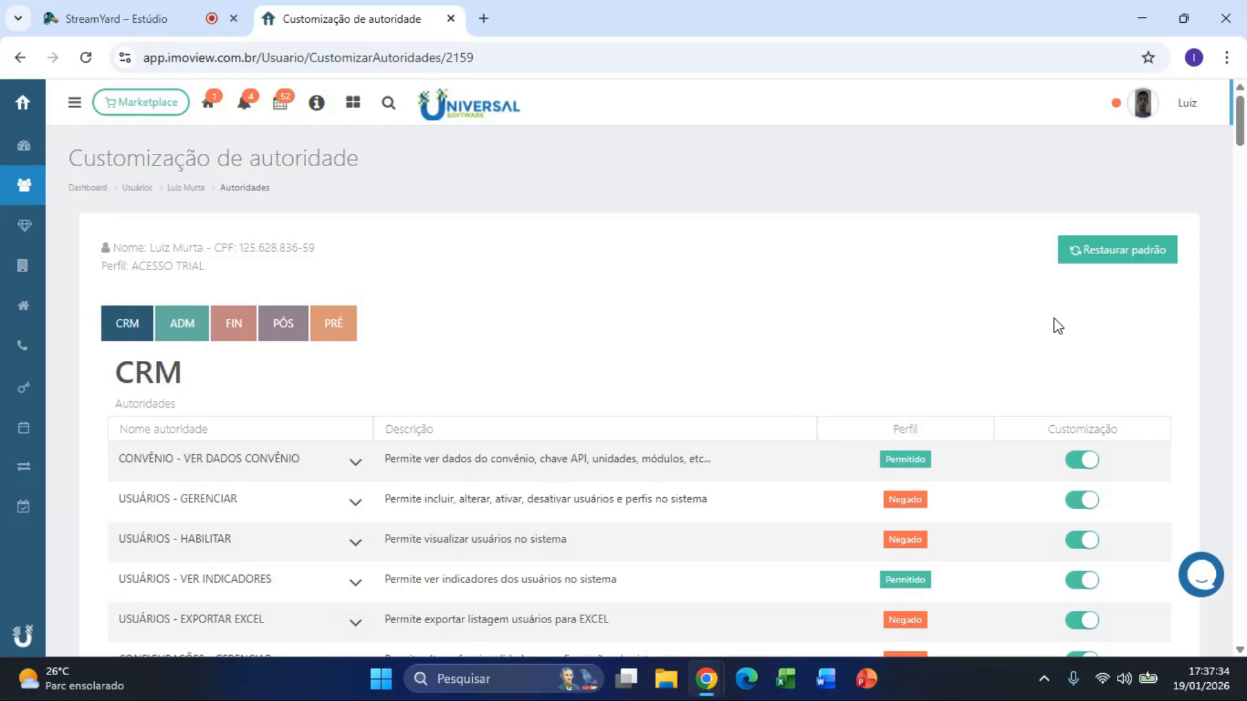
key(ctrl+f)
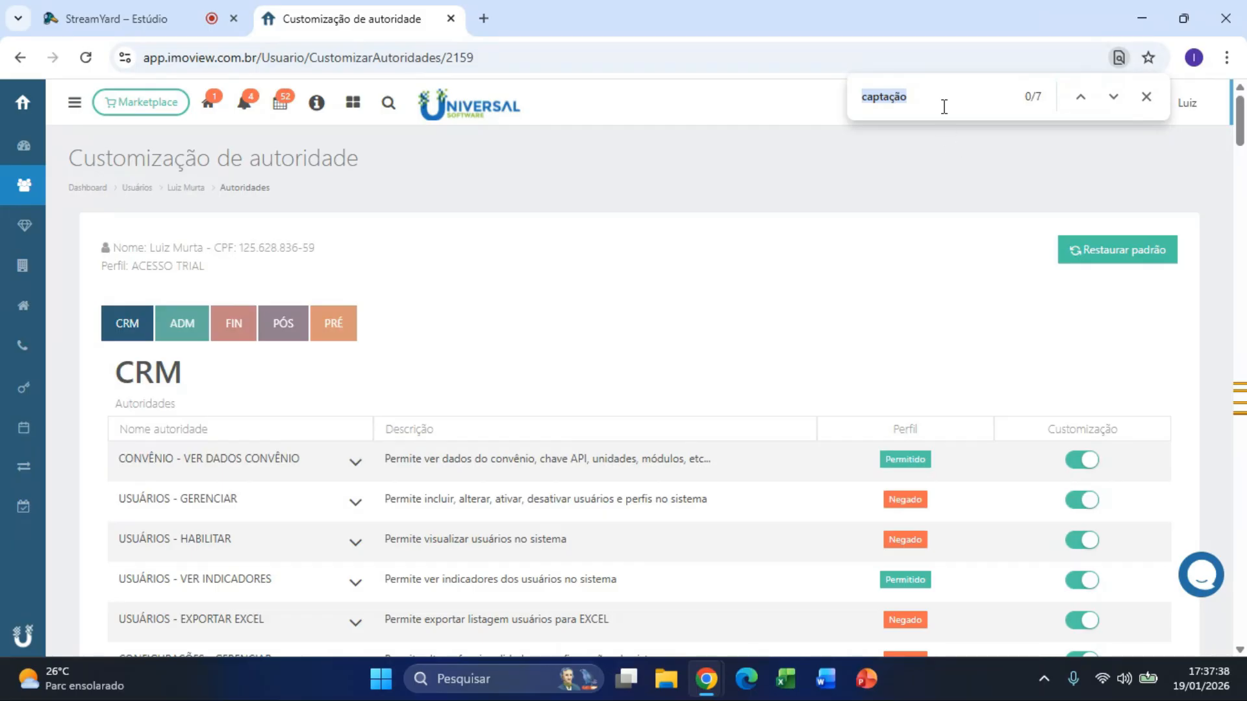
click(945, 104)
key(Return)
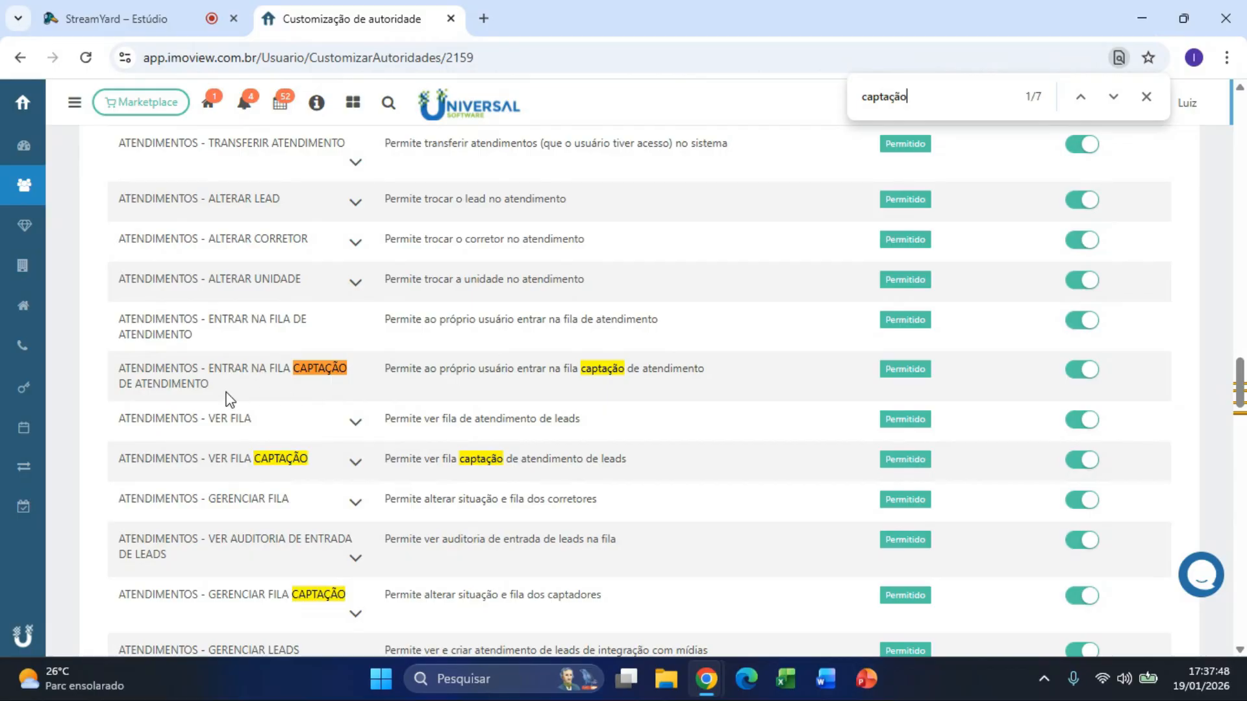
drag(127, 363, 344, 384)
click(427, 398)
drag(384, 370, 728, 364)
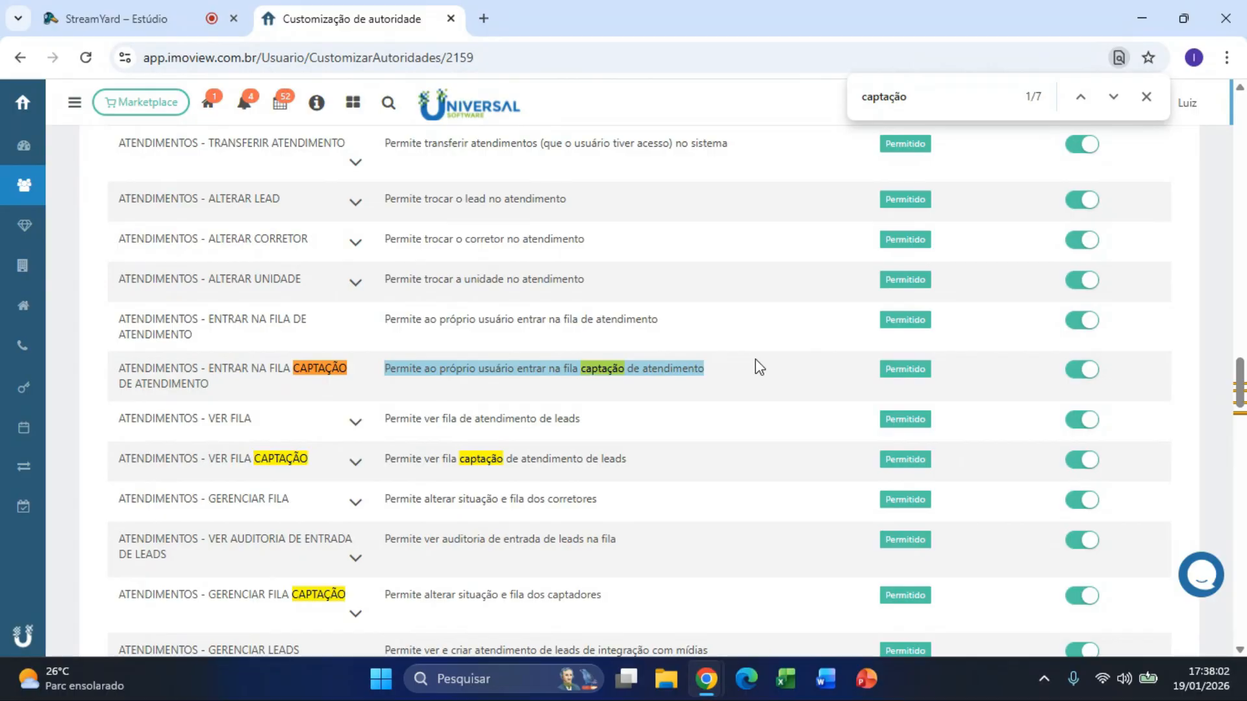
click(882, 370)
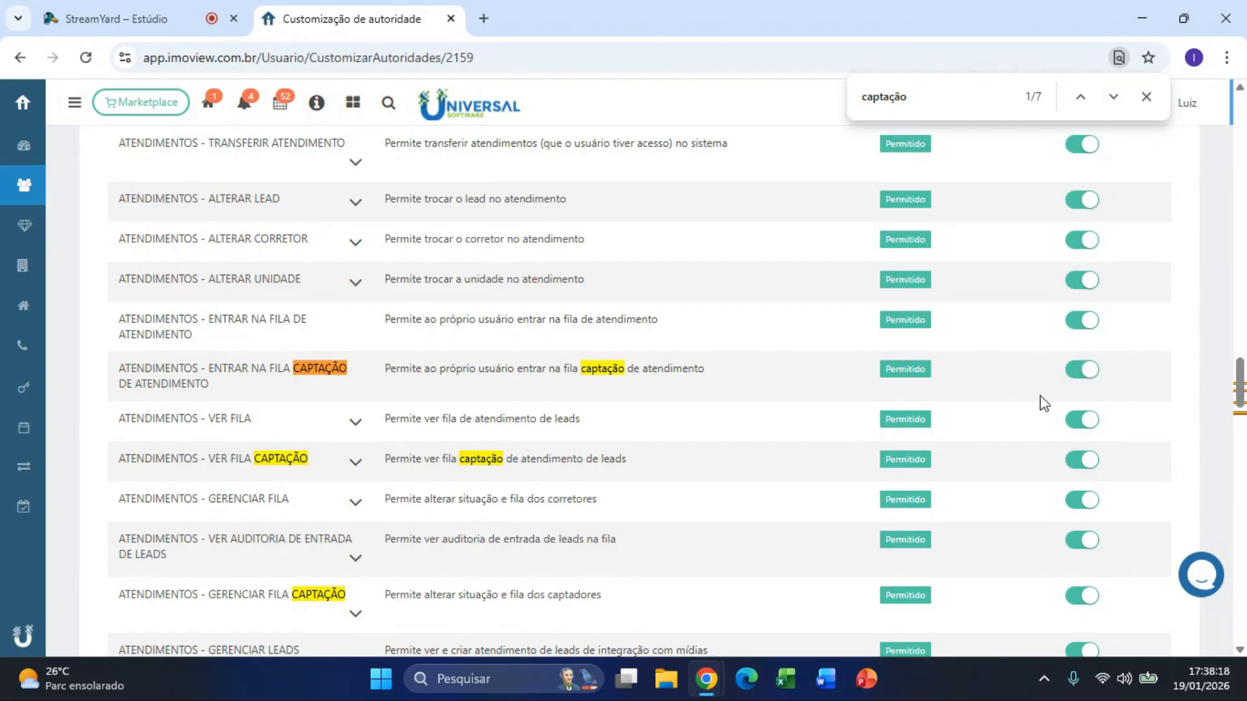
click(1094, 375)
drag(746, 371, 121, 375)
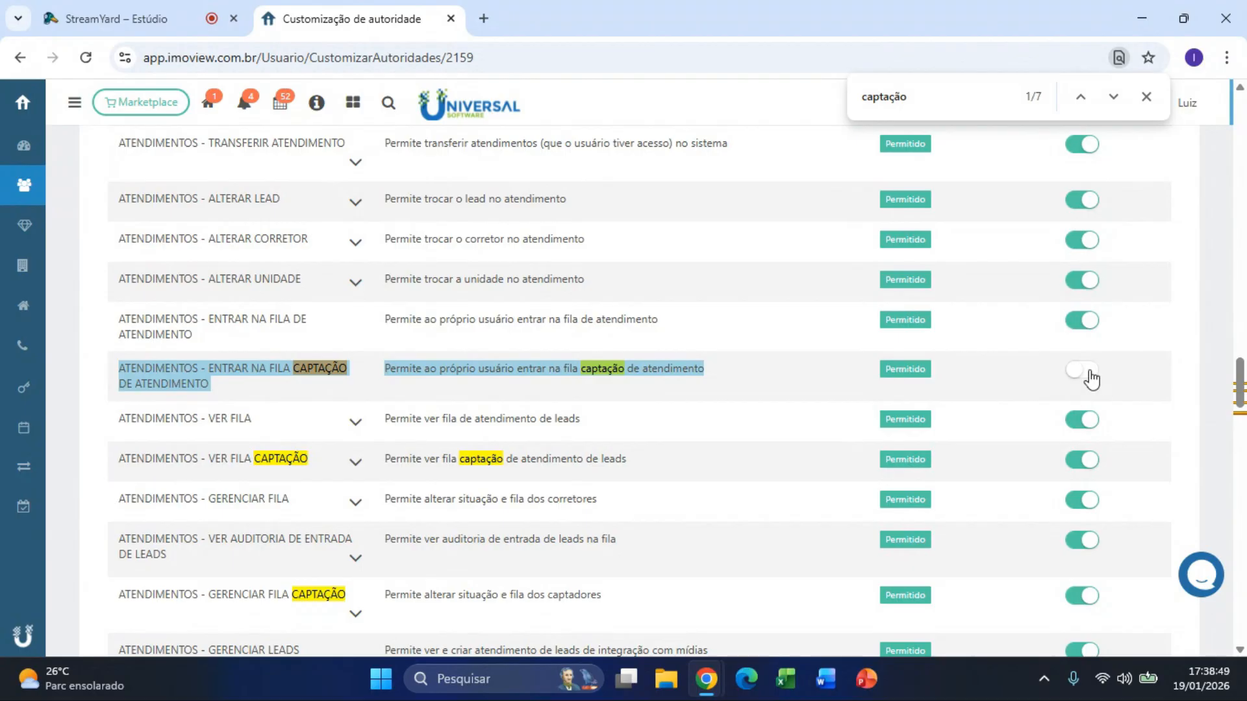
click(1091, 377)
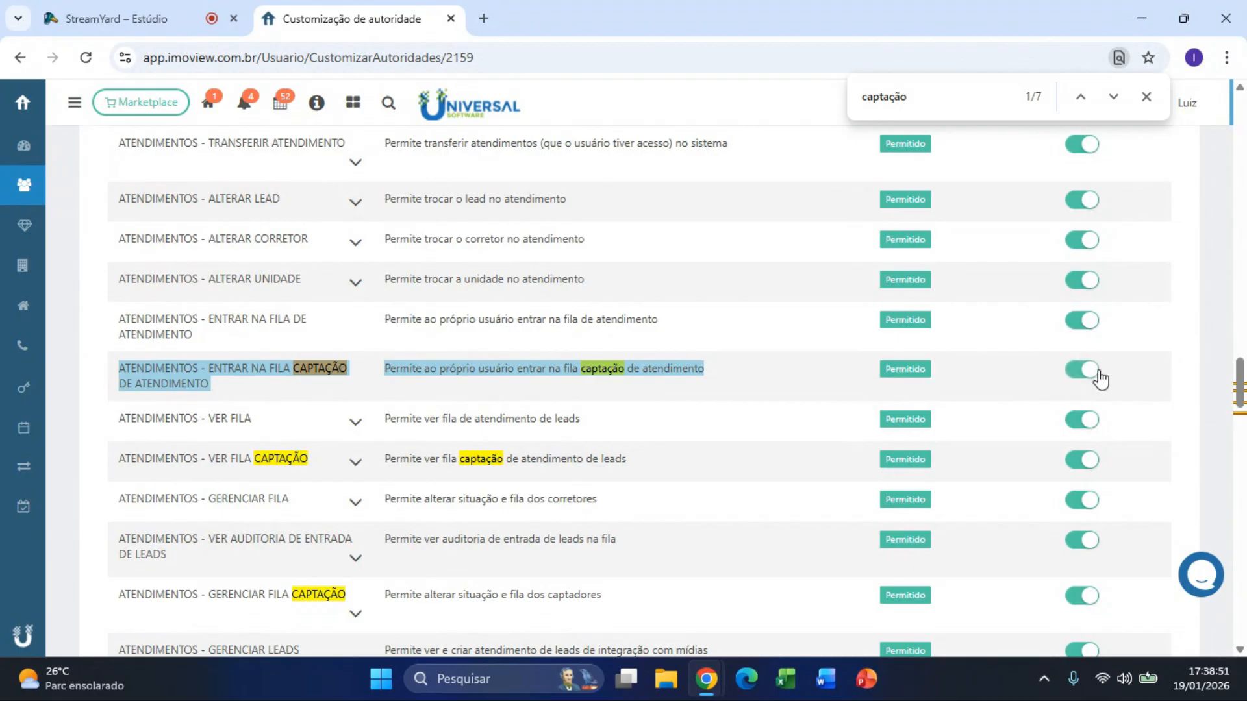
click(366, 363)
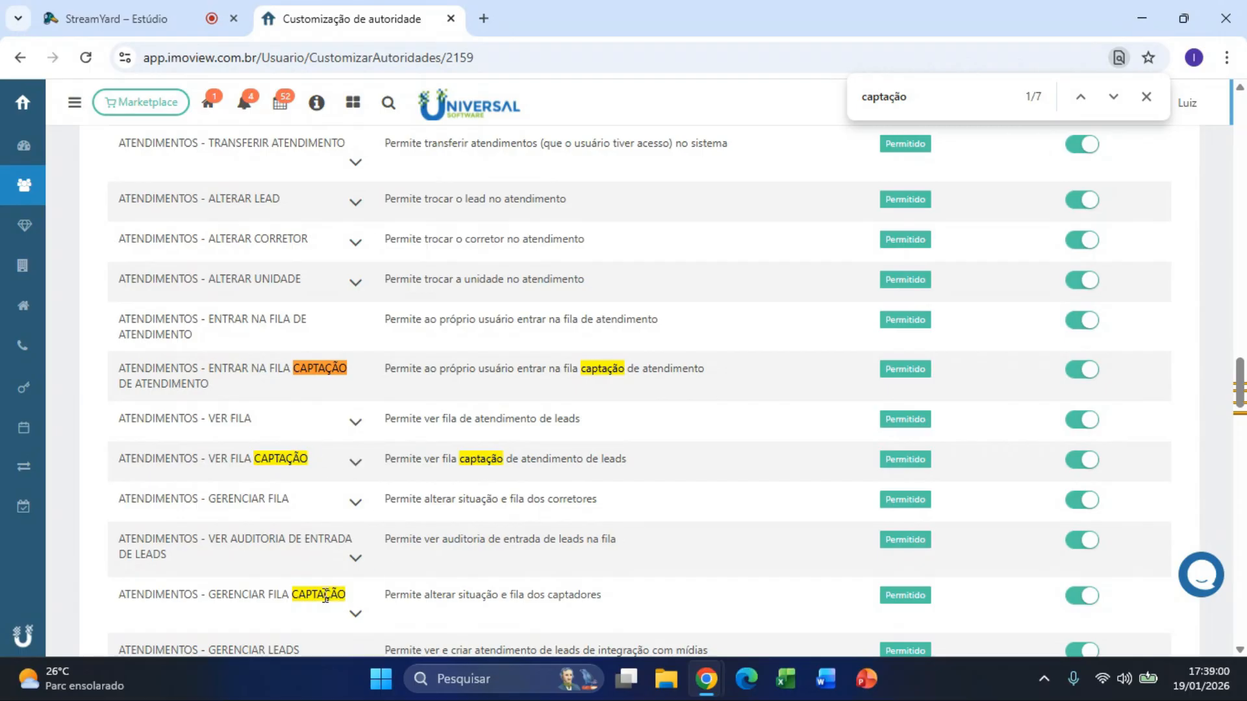
click(1147, 97)
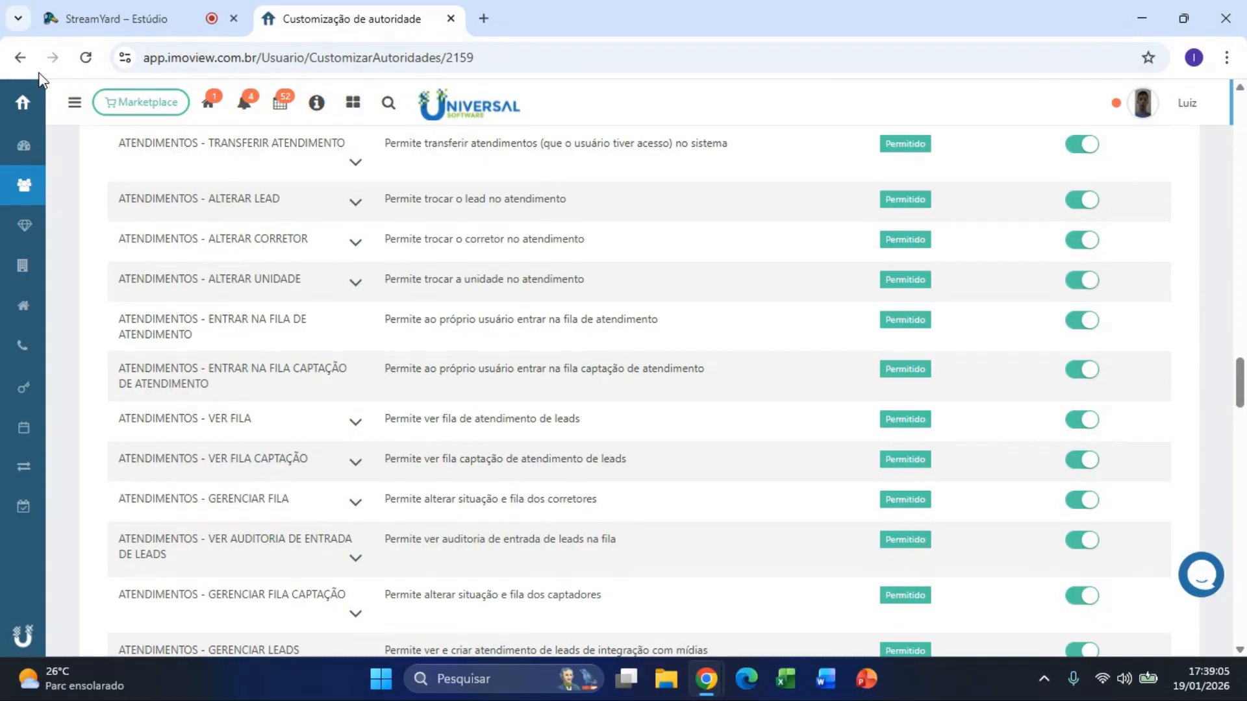
Step: Return to the user's details and open the Alterar usuário edit form
click(20, 57)
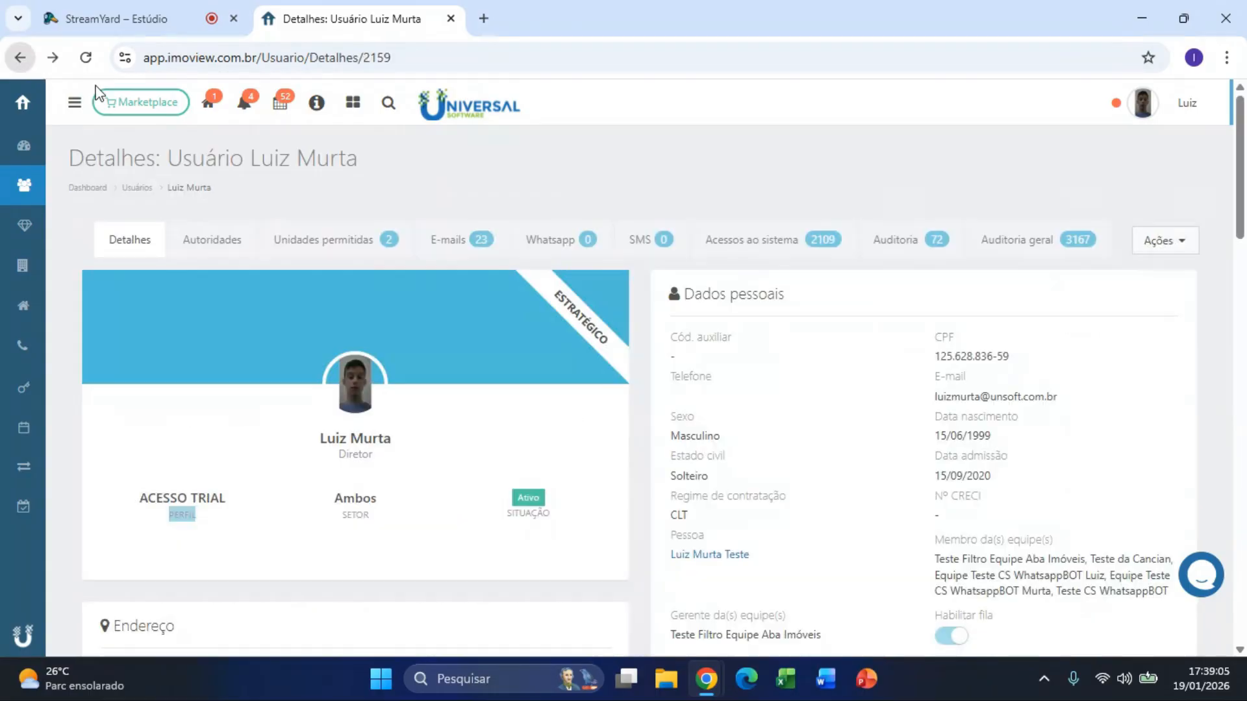
click(1150, 250)
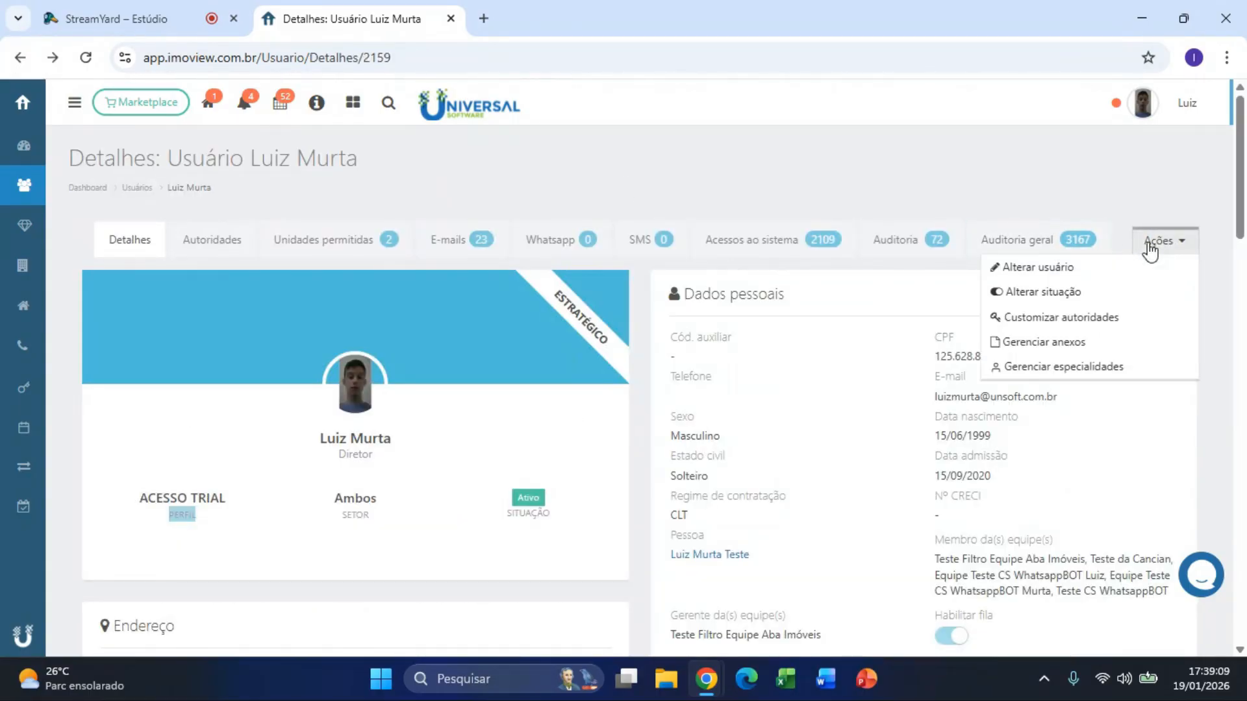
click(1066, 269)
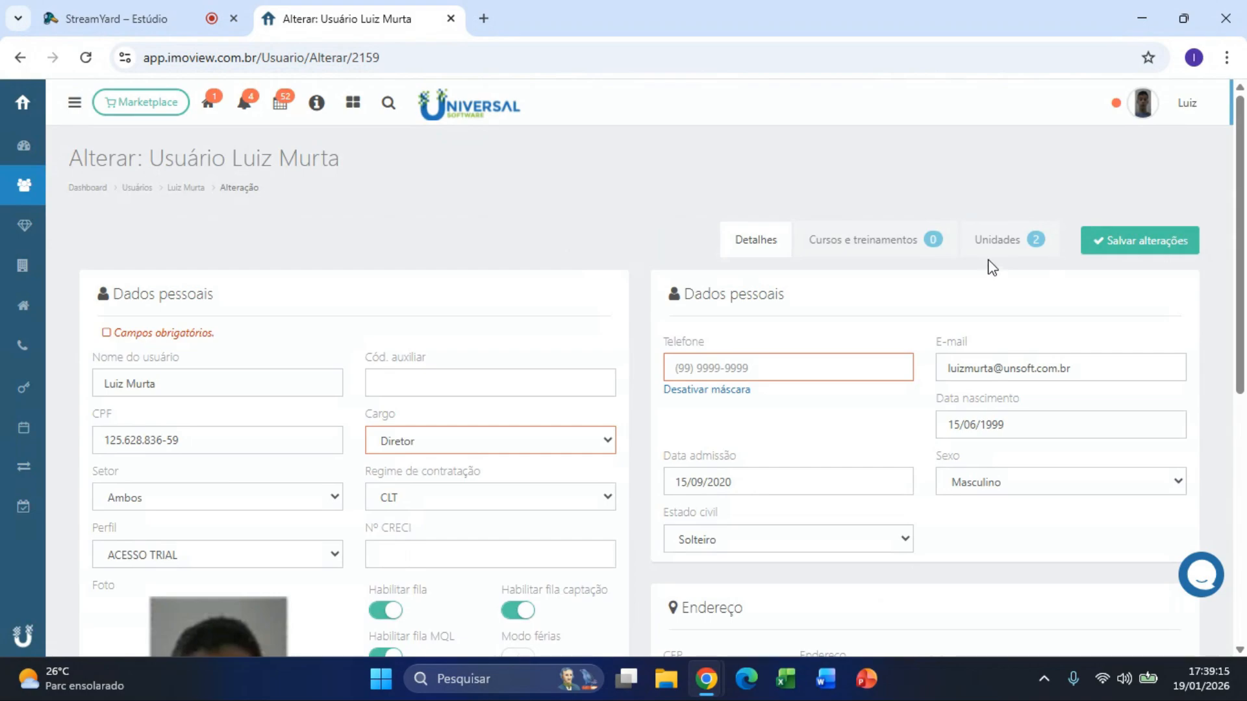
Step: Toggle Habilitar fila captação off and back on, leaving the captação queue enabled
drag(517, 591, 609, 591)
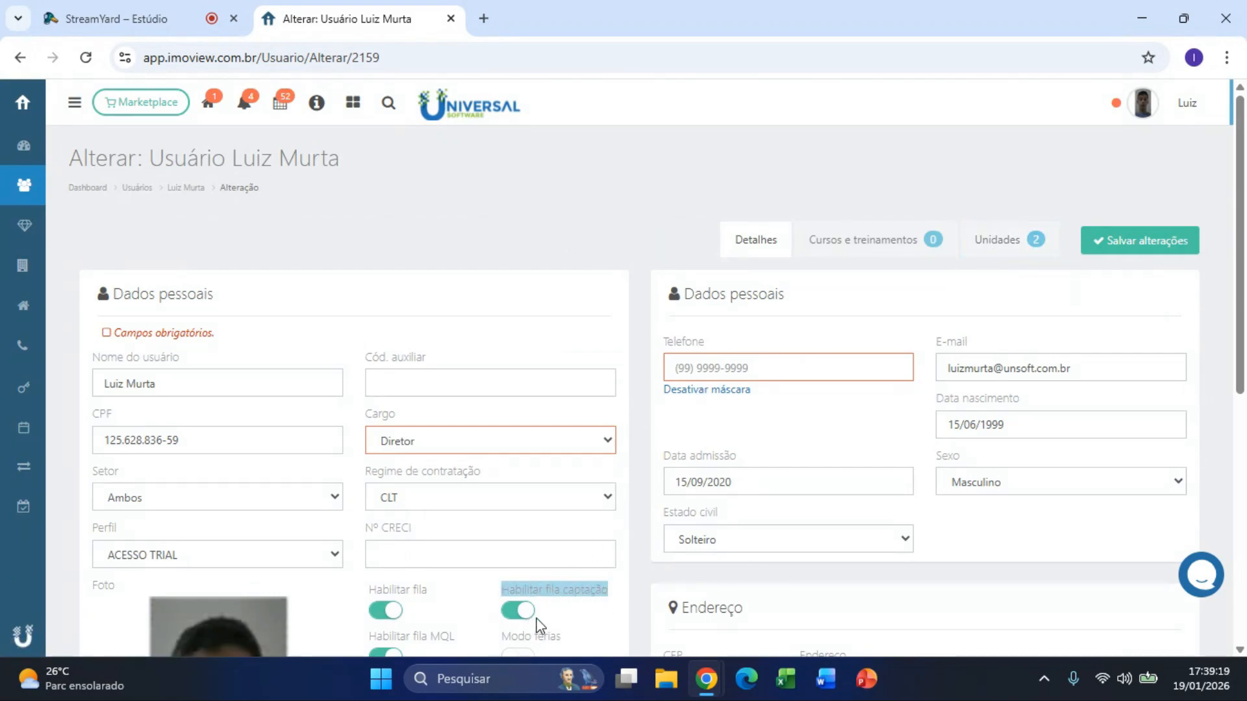
click(527, 614)
click(572, 622)
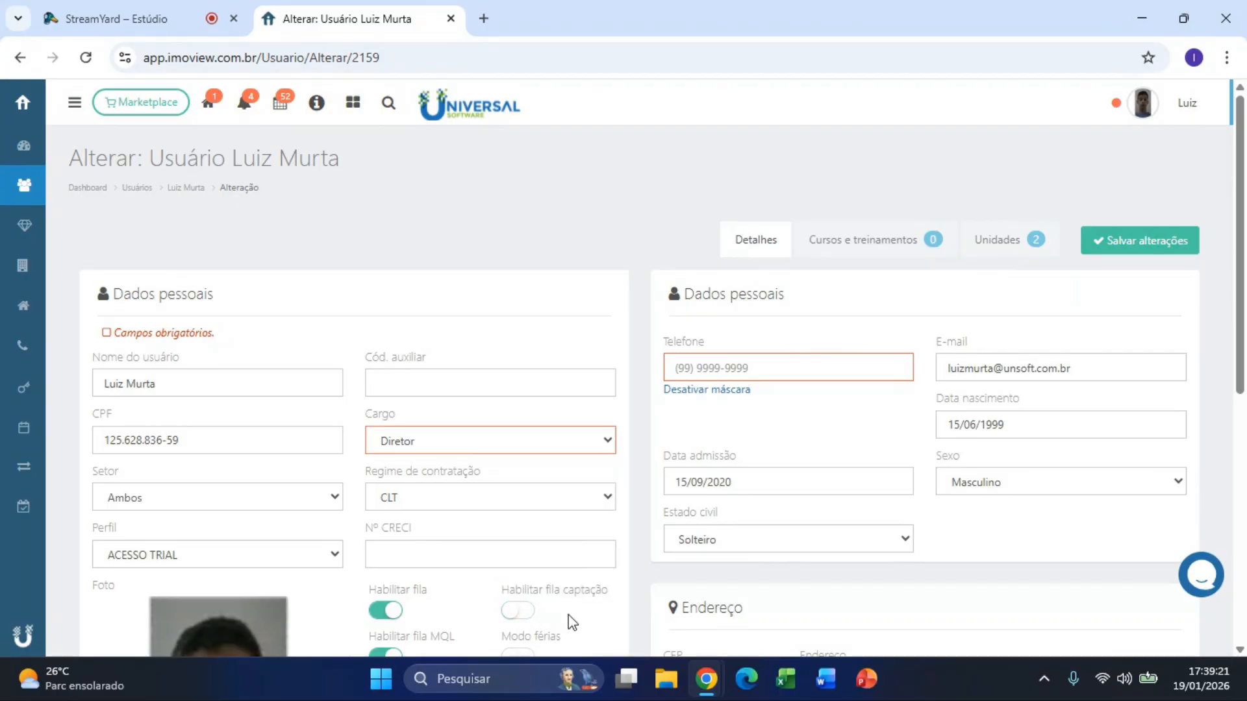
click(526, 613)
drag(500, 594, 612, 601)
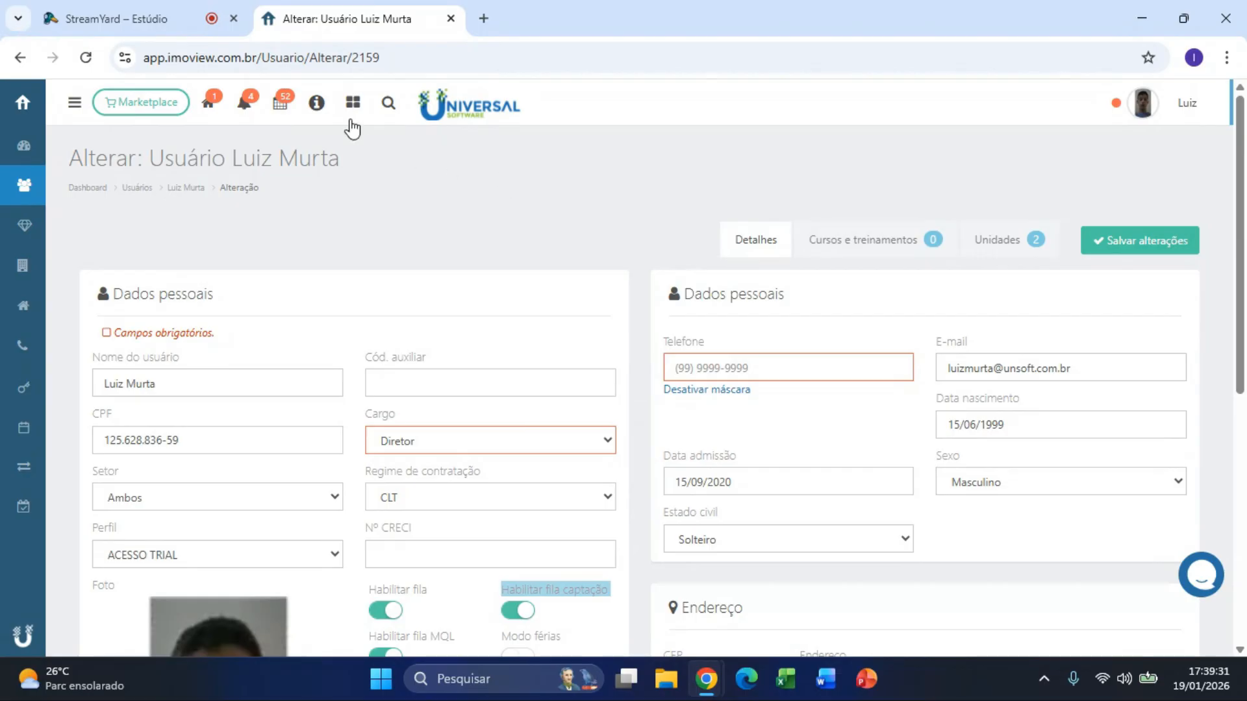
click(352, 105)
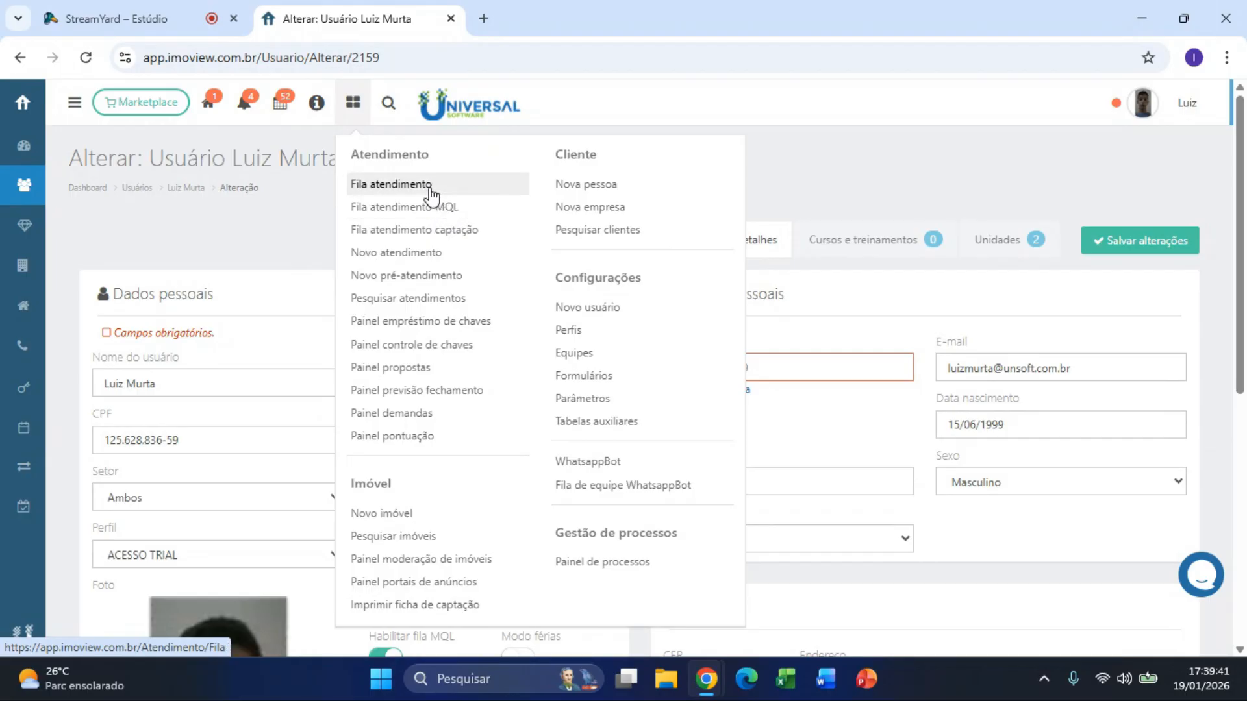
Step: Open the captação attendance queue and inspect the first lead in Aluguel - Sem unidade
click(483, 234)
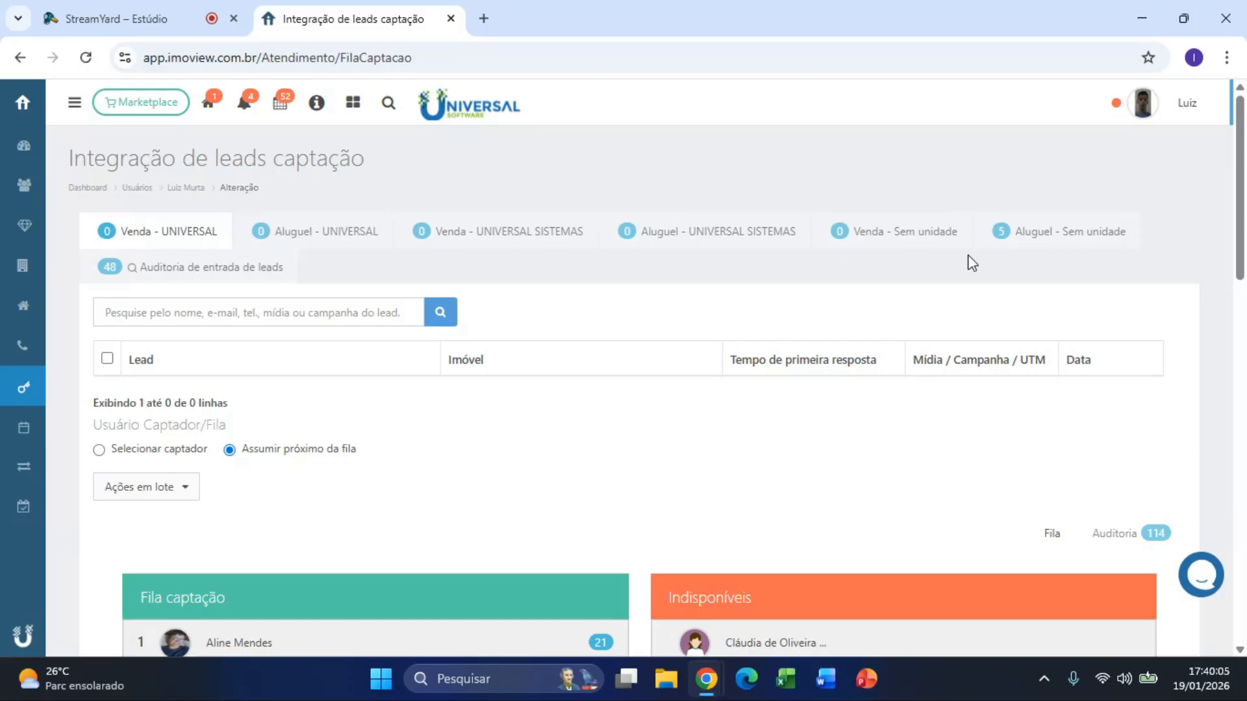
click(1046, 231)
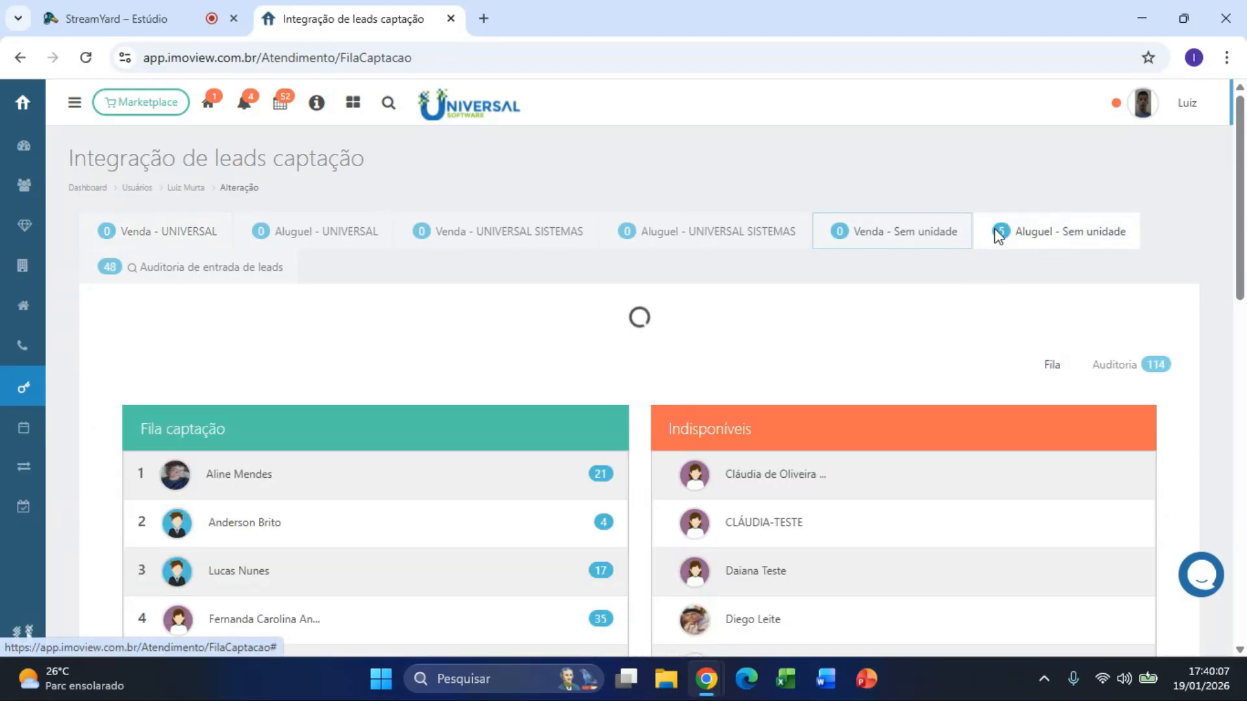
click(108, 394)
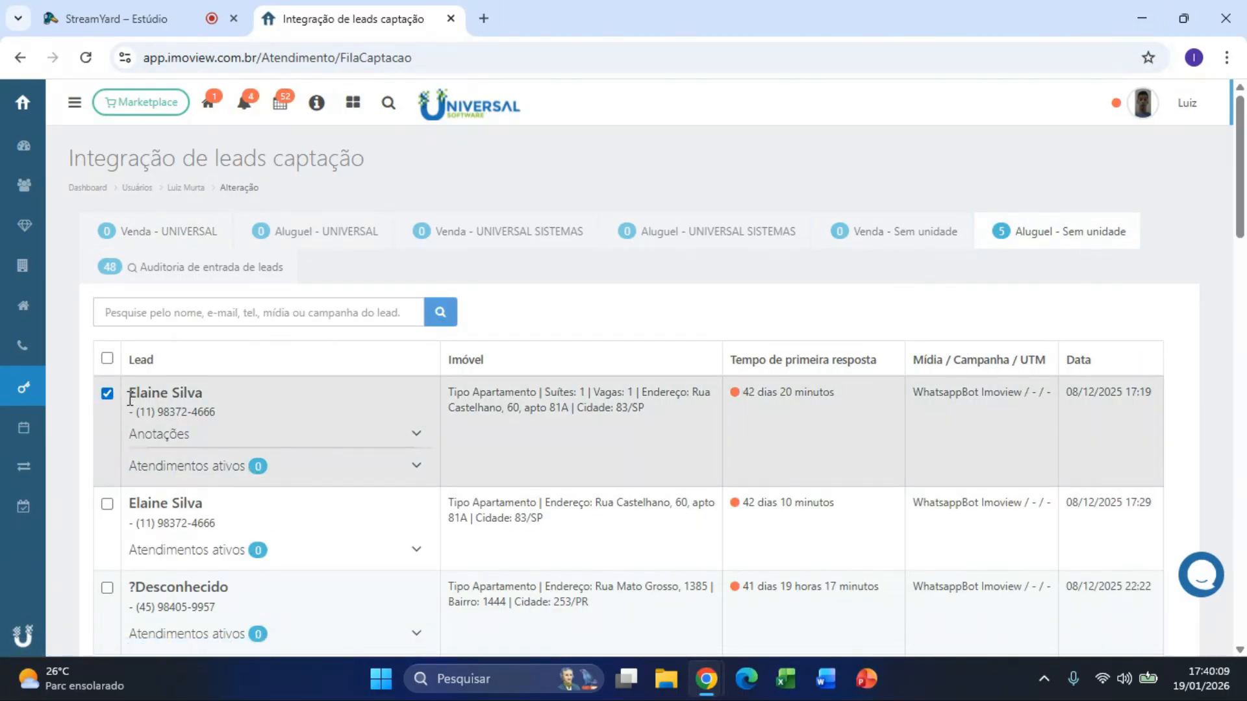
drag(133, 394, 170, 394)
drag(453, 392, 673, 427)
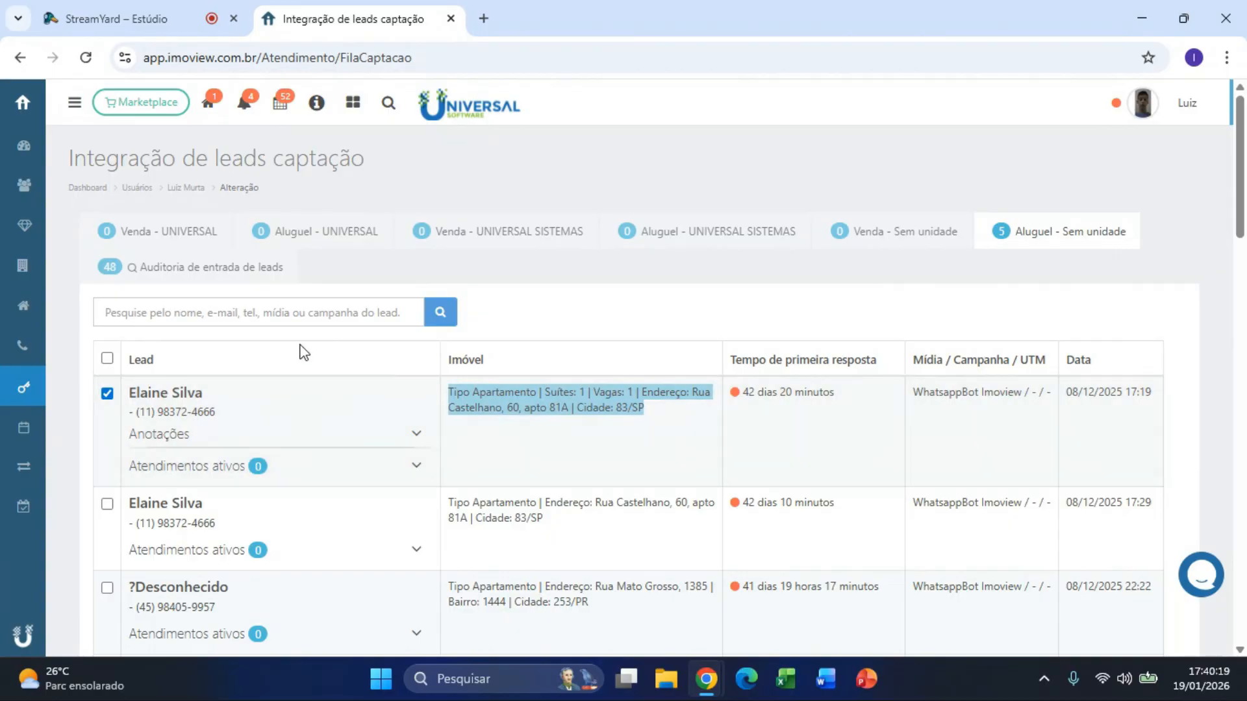
Step: Try directing leads to the logged-in user as captador, then revert to next in queue
scroll(123, 390, down, 10)
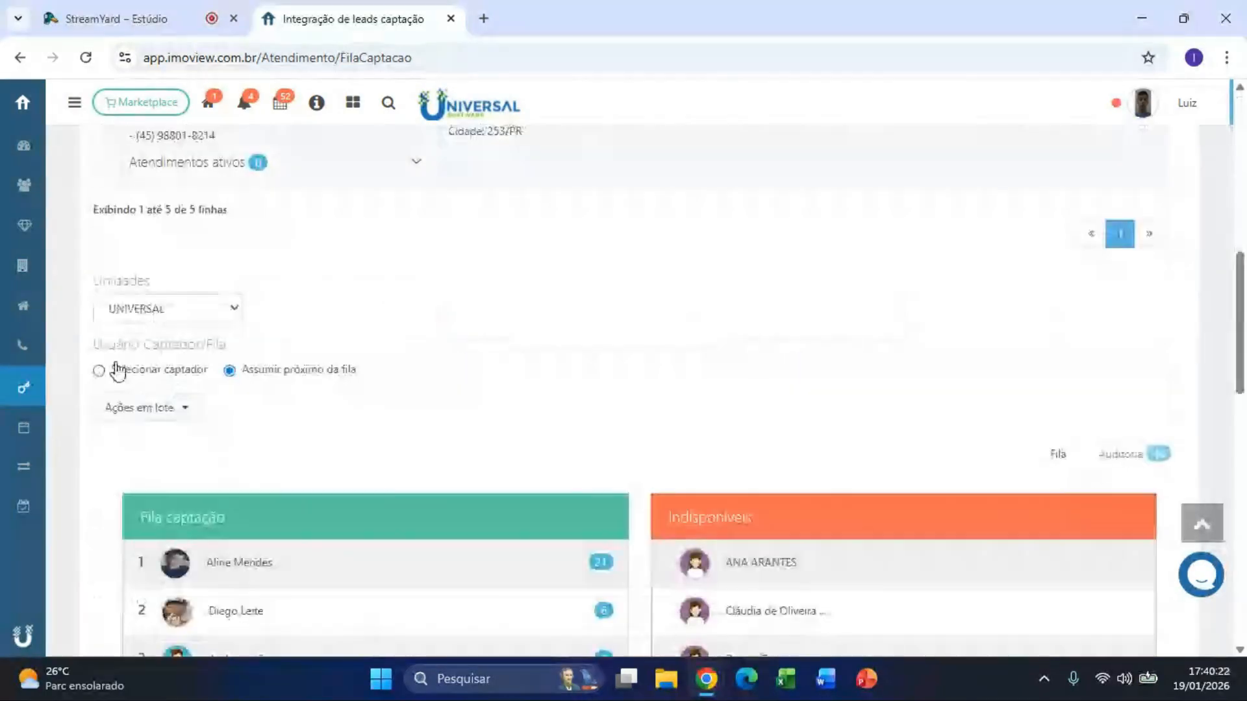
click(118, 371)
click(204, 435)
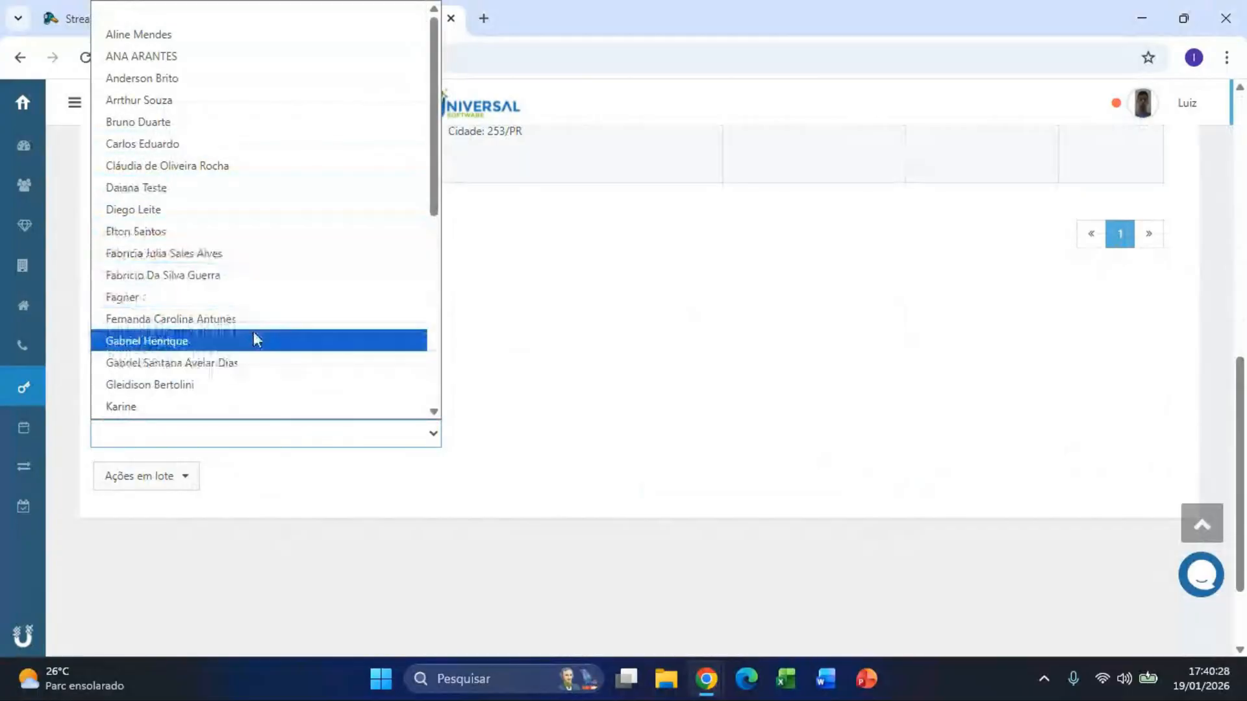
text(luiz)
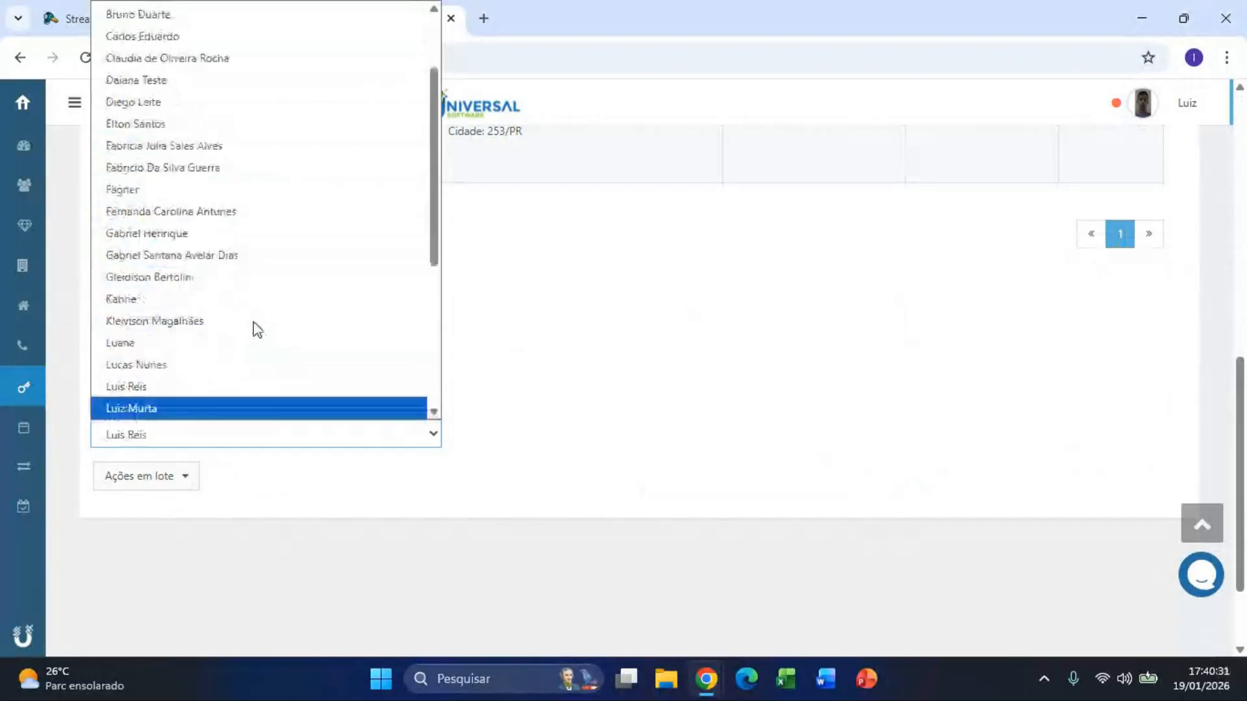
click(173, 409)
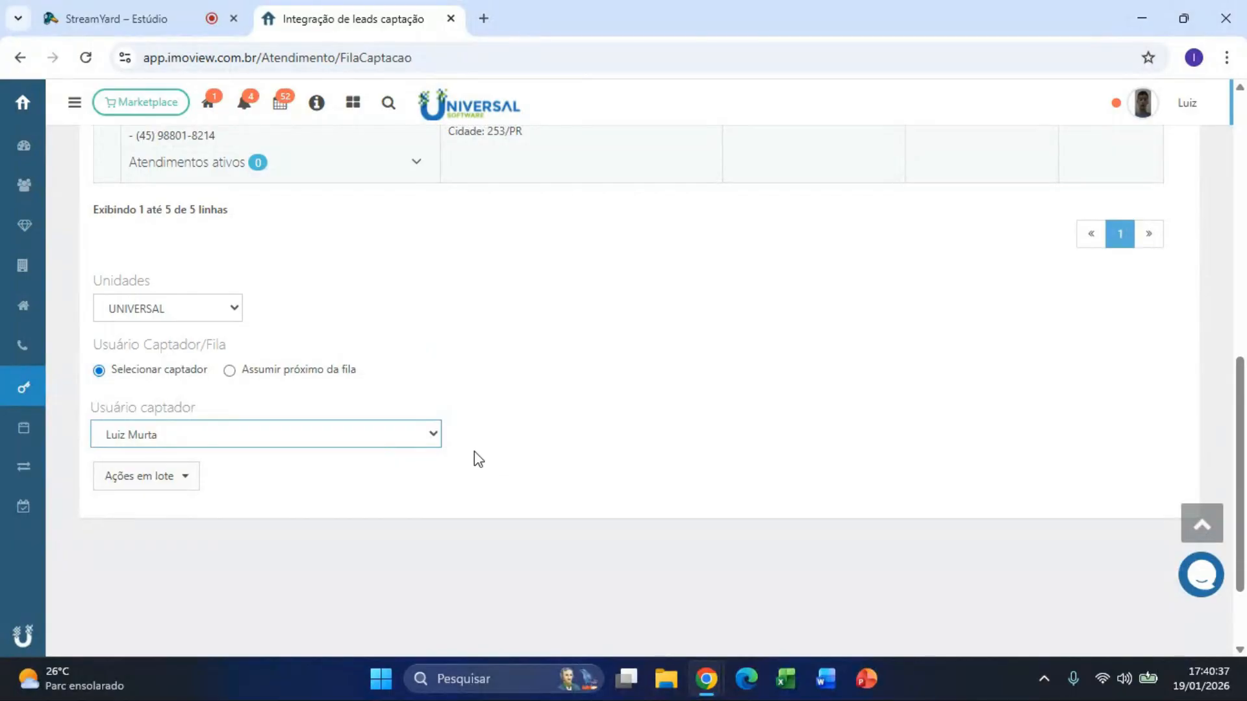
click(255, 370)
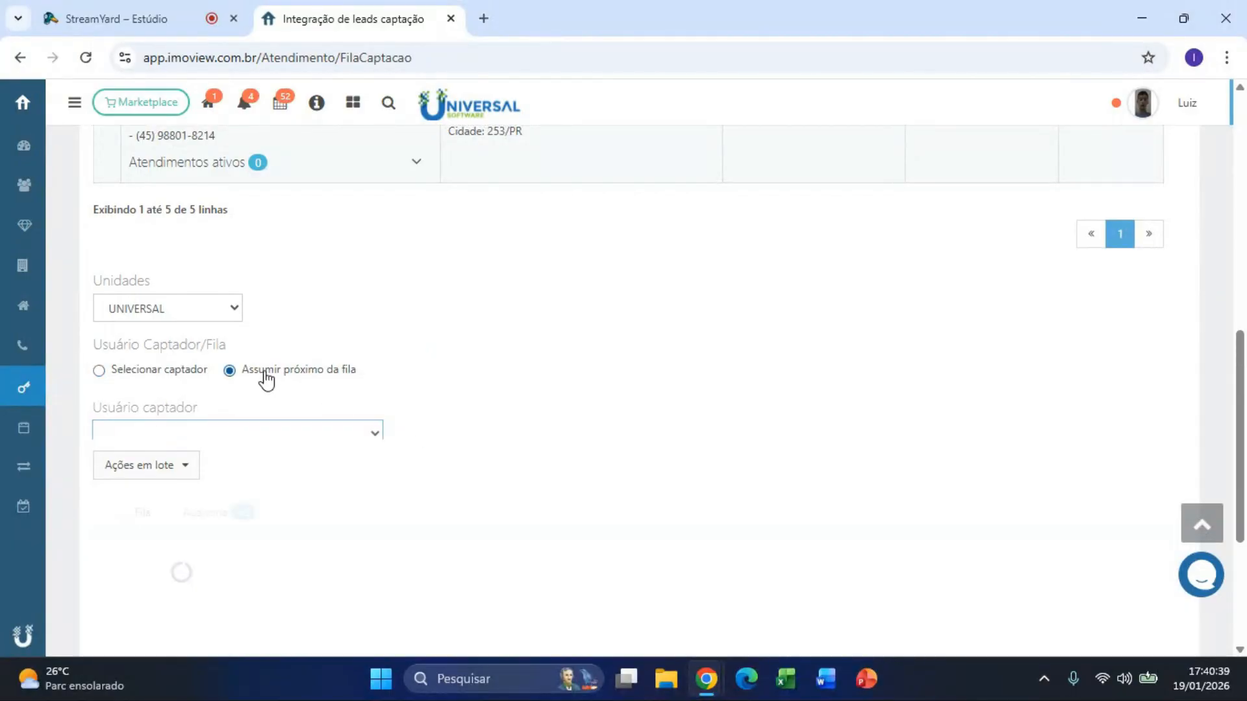
Step: Scroll down to the Fila captação and Indisponíveis lists
scroll(469, 341, down, 3)
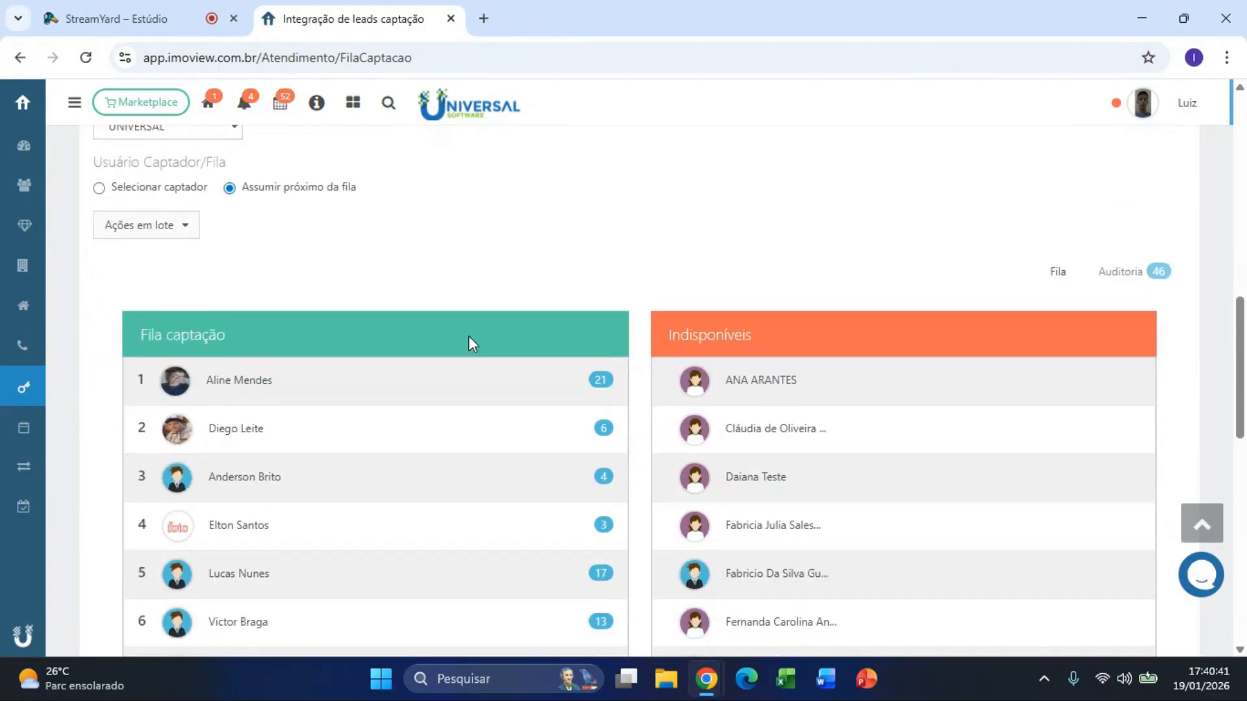
scroll(354, 406, down, 3)
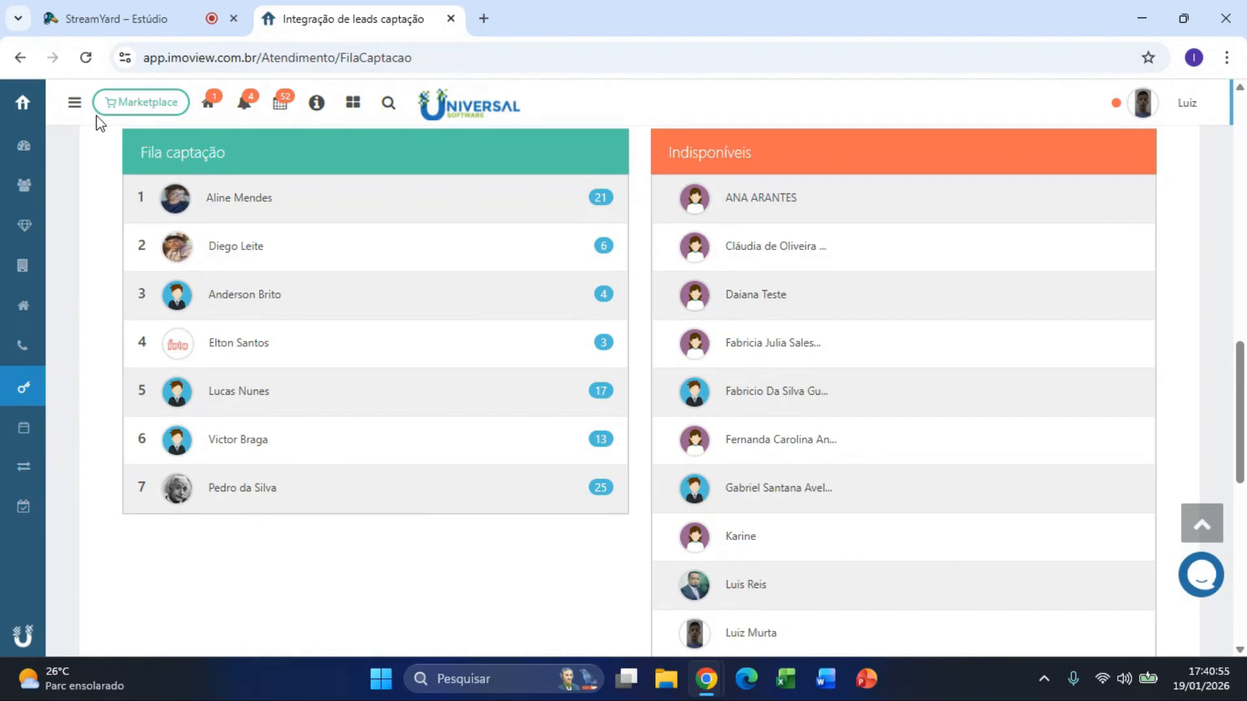
mouse_move(88, 130)
scroll(72, 552, down, 1)
Step: Open the CRM automation settings under Configurações > Automações
click(26, 597)
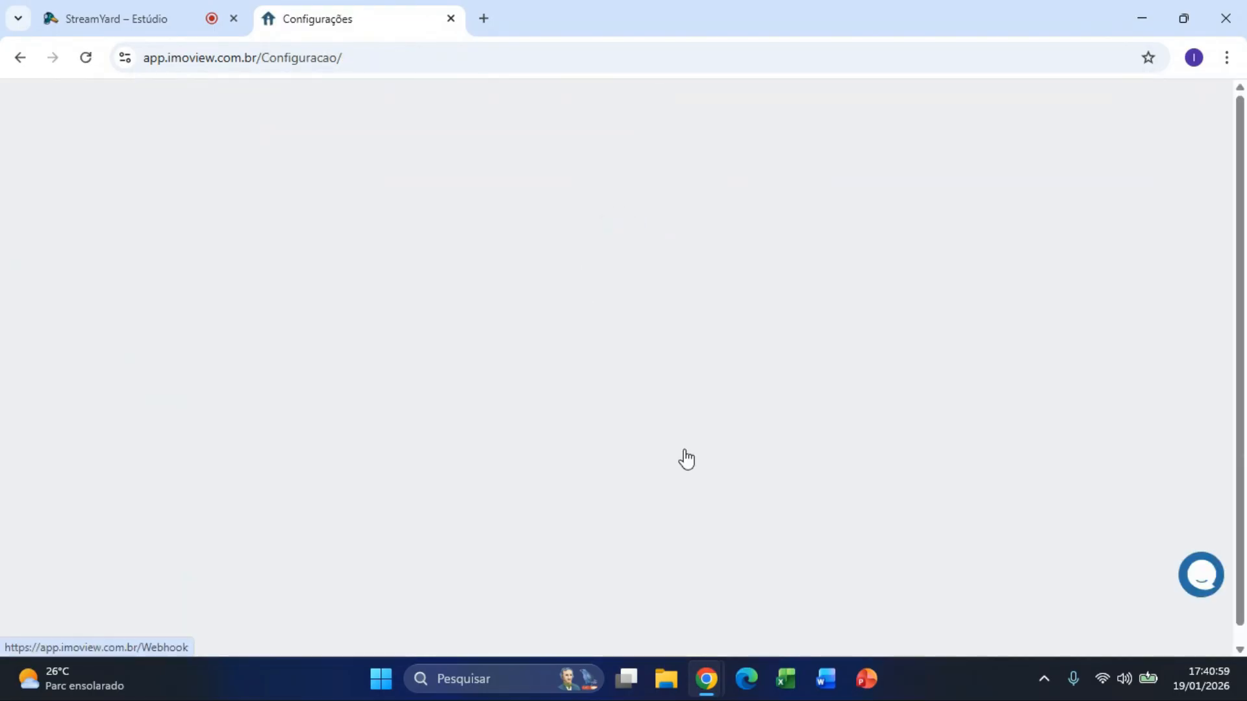
click(348, 462)
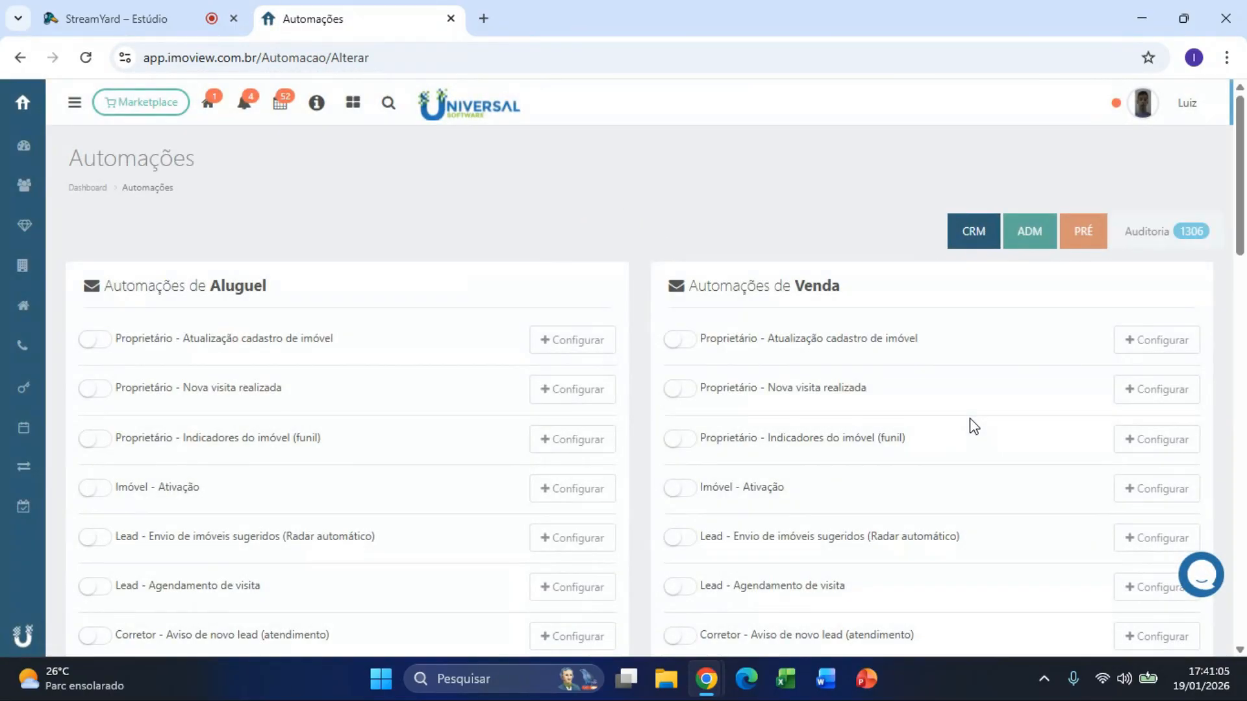
click(1083, 246)
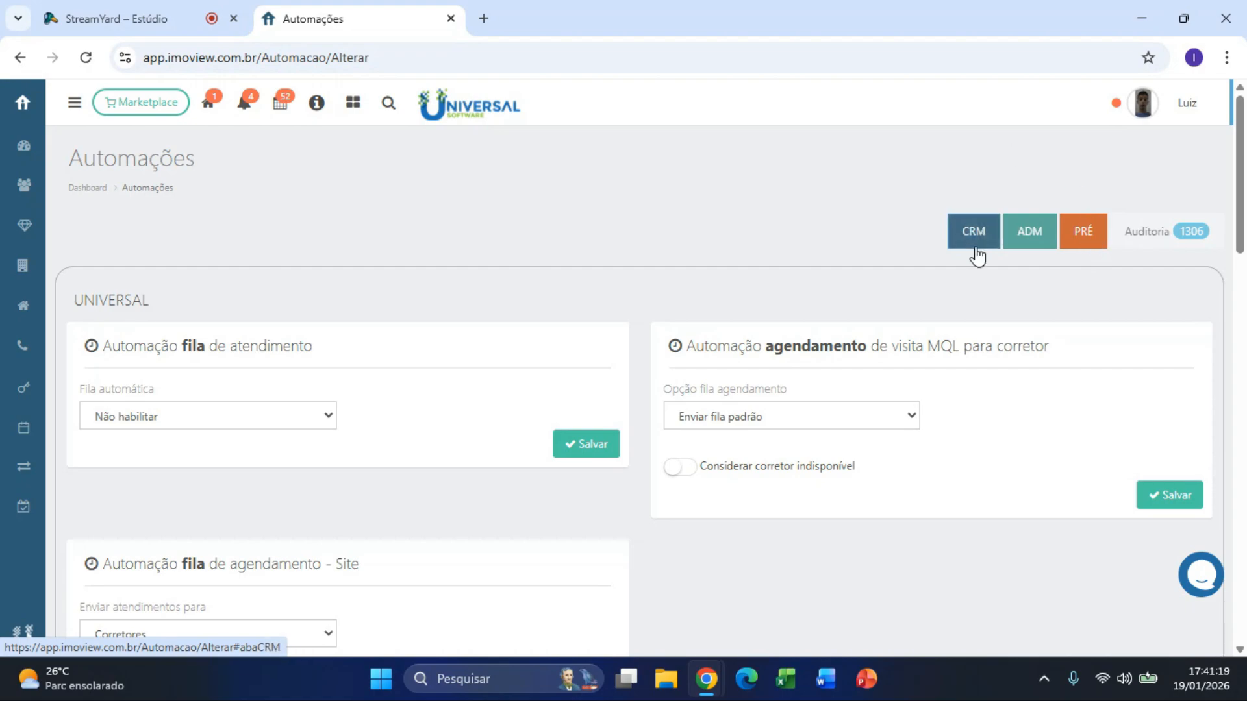
scroll(556, 273, down, 3)
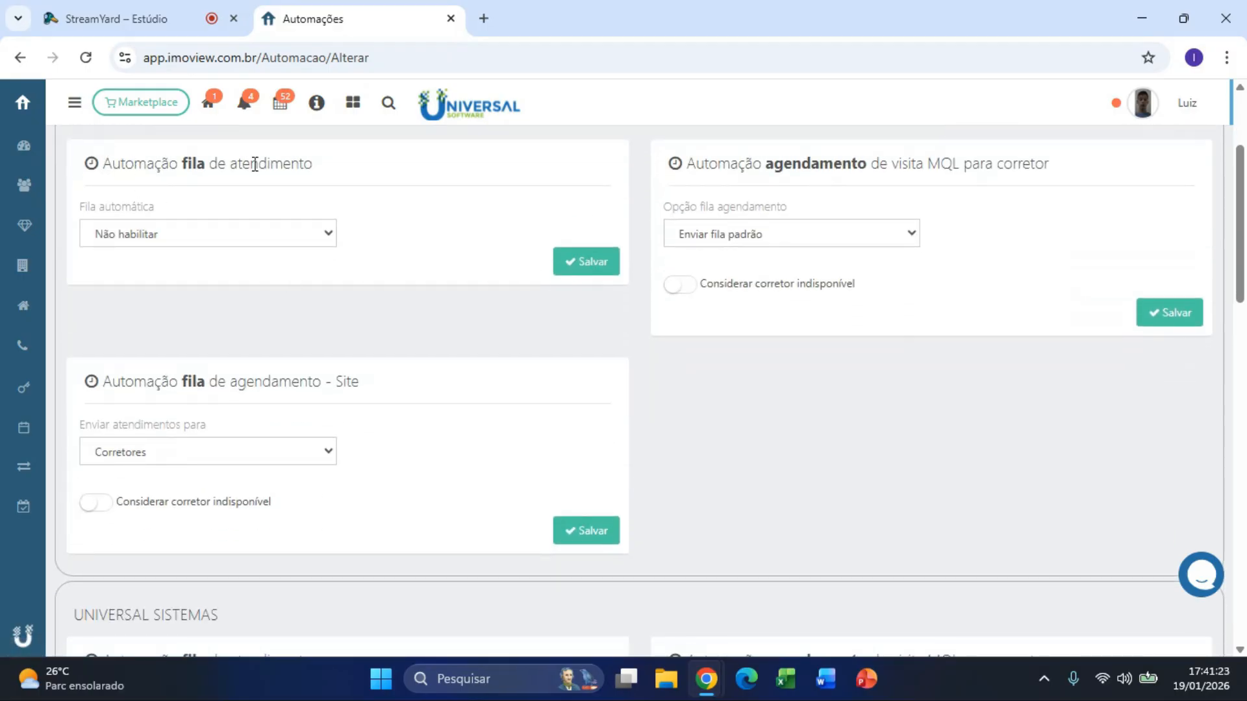
scroll(455, 260, down, 3)
scroll(752, 303, down, 6)
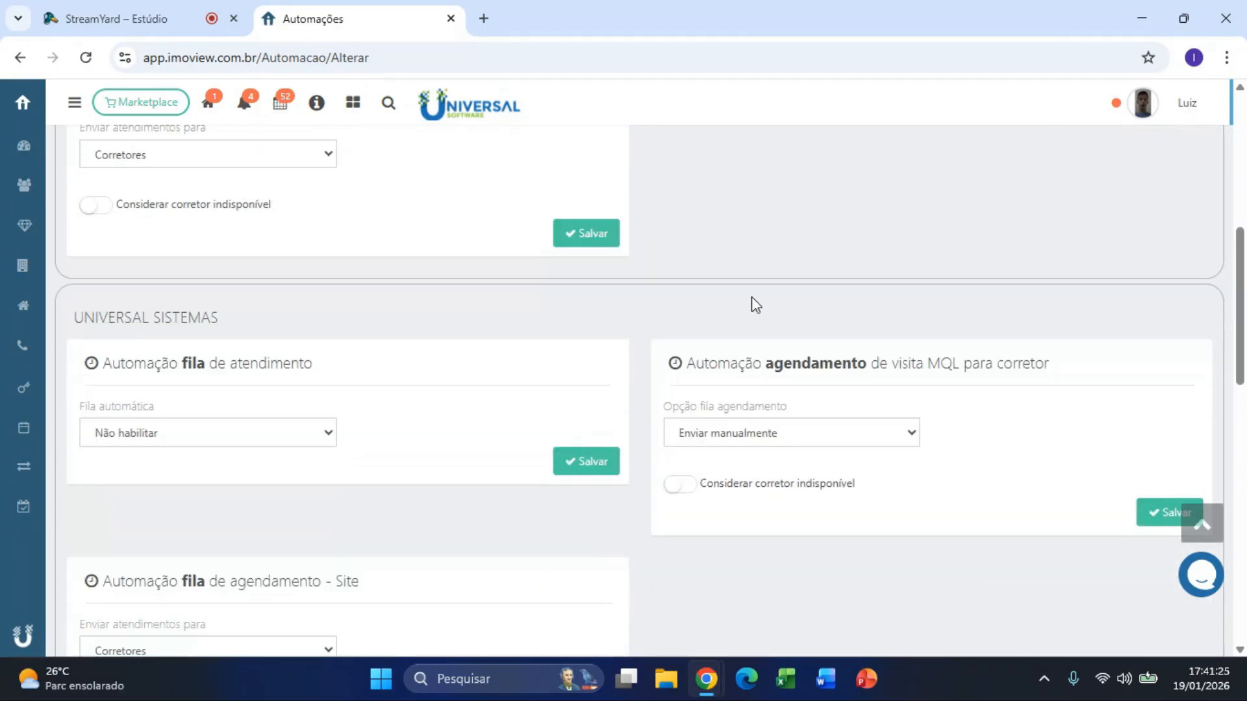
scroll(689, 395, down, 3)
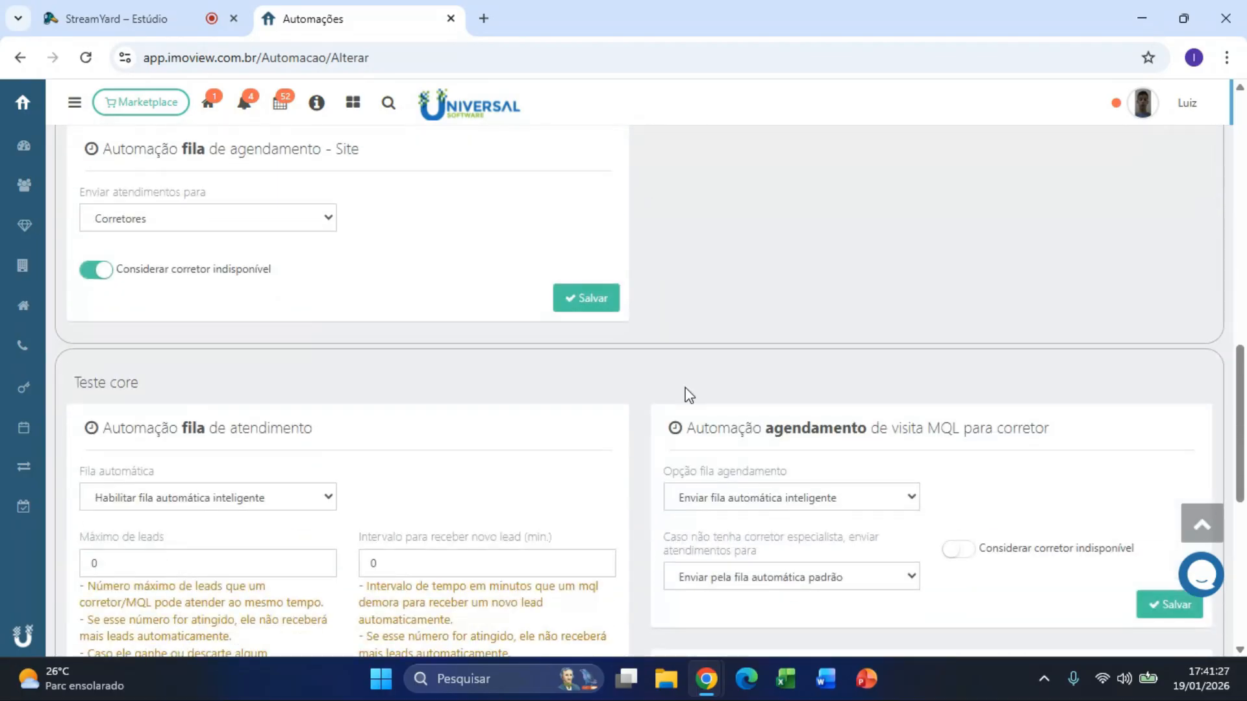
scroll(690, 395, down, 9)
scroll(687, 395, up, 20)
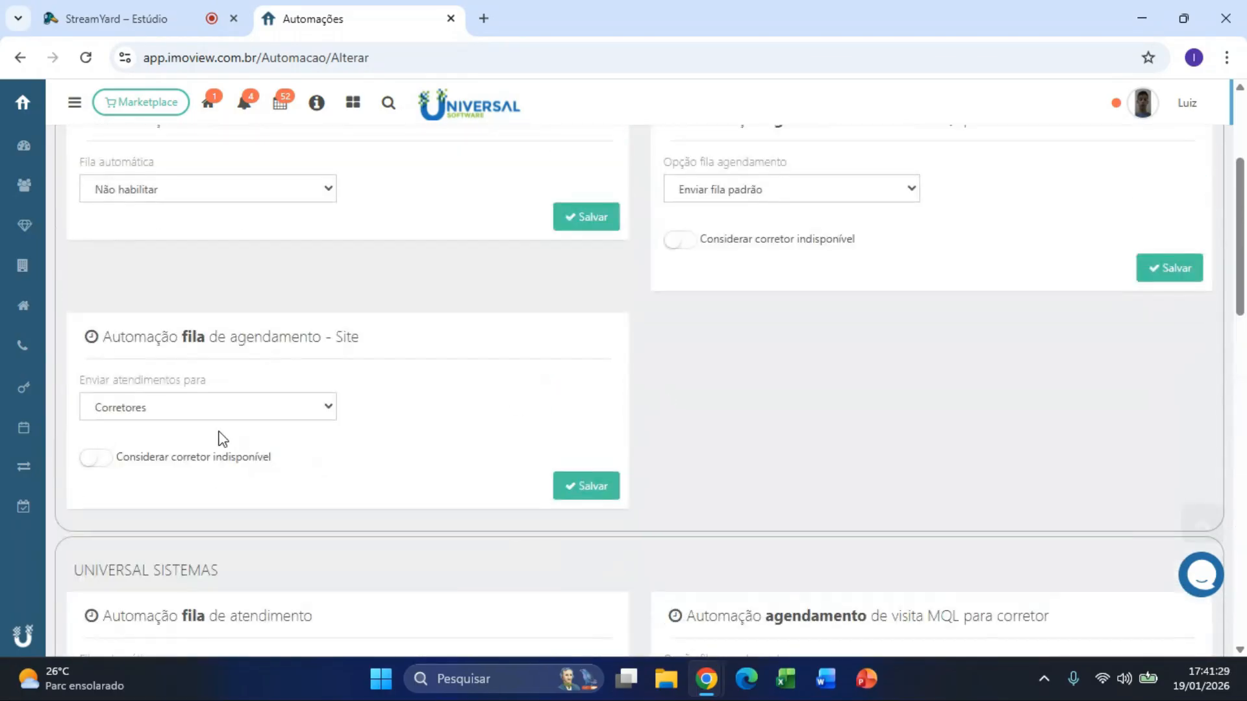
scroll(223, 439, up, 3)
Step: Set Fila automática to 'Habilitar fila automática padrão' and send atendimentos to Captador
click(170, 367)
click(176, 419)
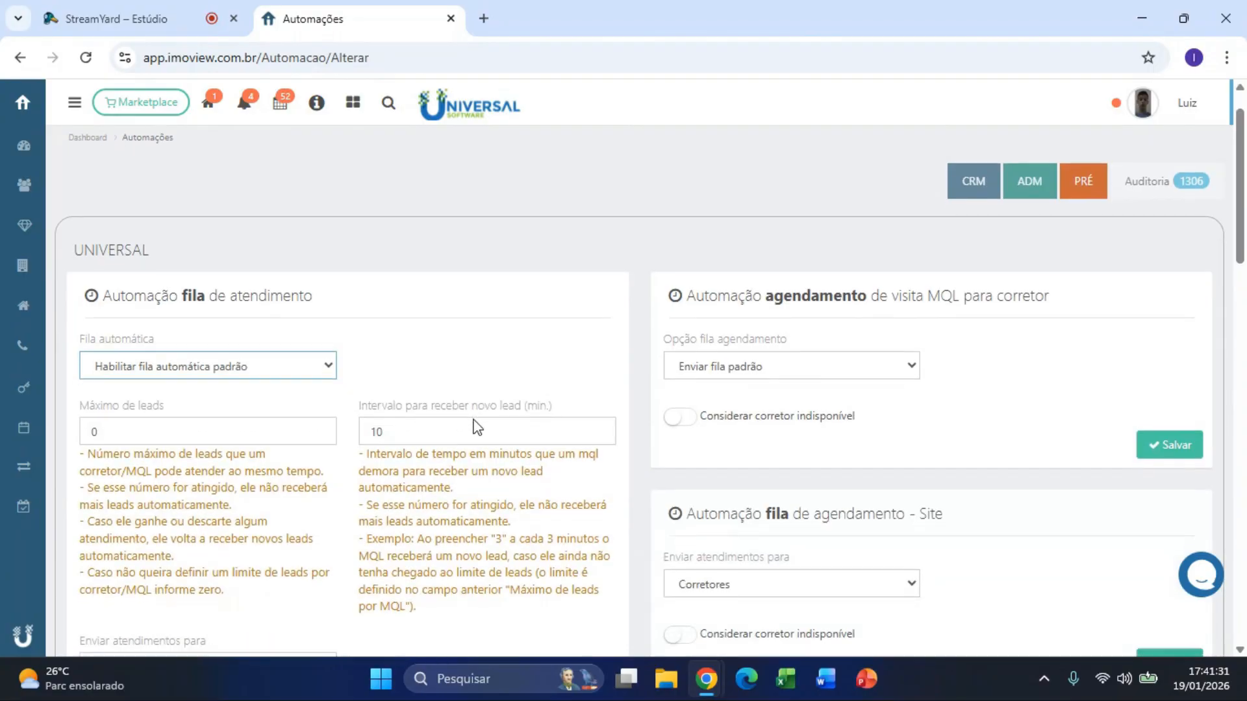
scroll(478, 429, down, 3)
click(250, 491)
click(252, 560)
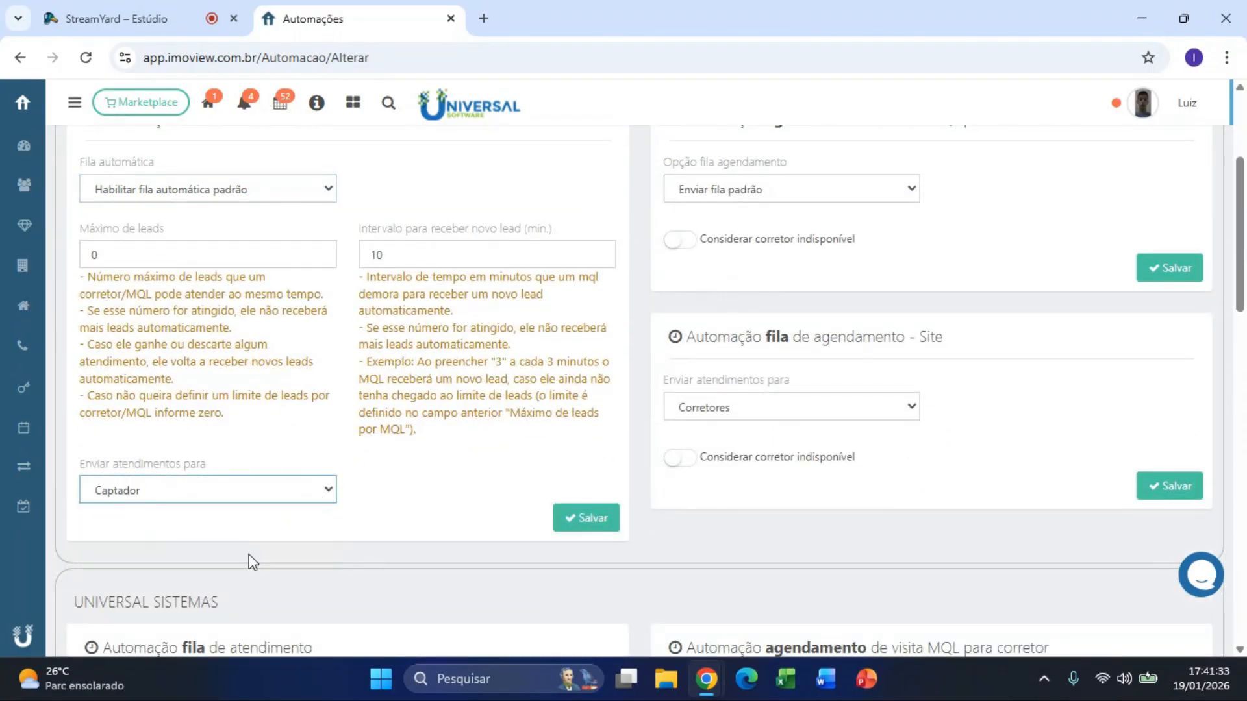
scroll(308, 514, up, 2)
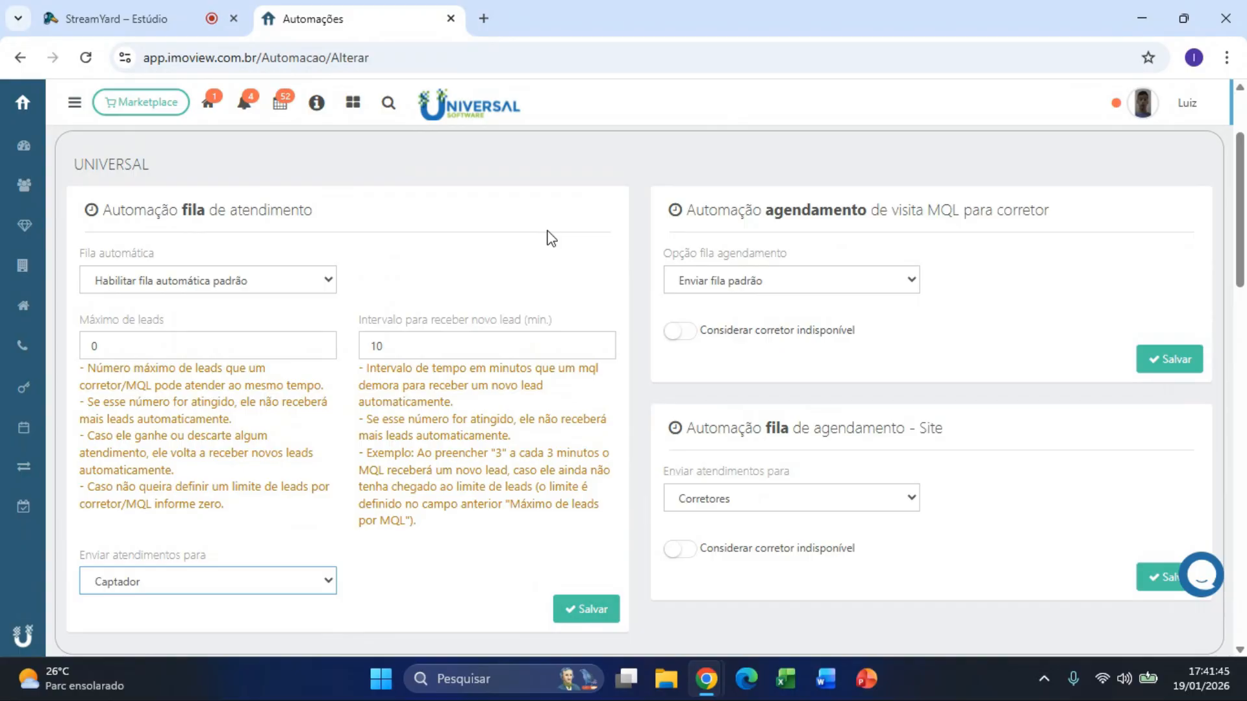
Step: Go to the Dashboard and reopen Configurações from the expanded navigation
click(24, 146)
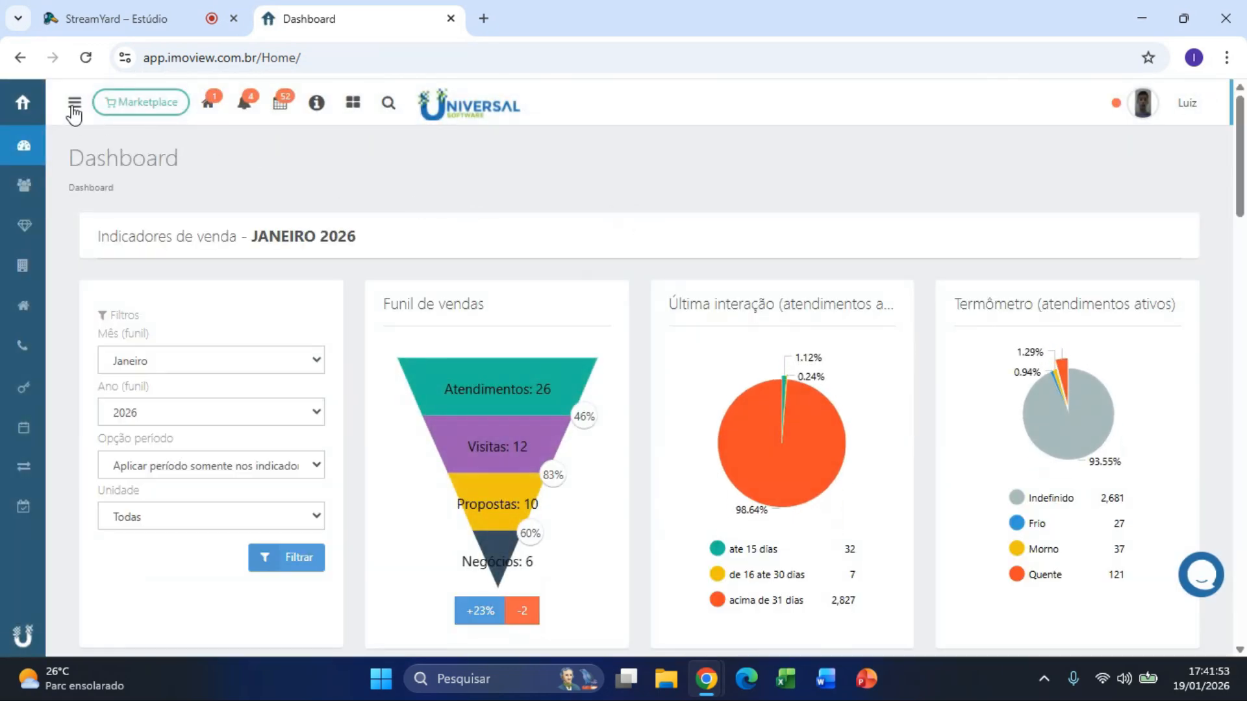
click(74, 102)
scroll(110, 520, down, 3)
click(96, 599)
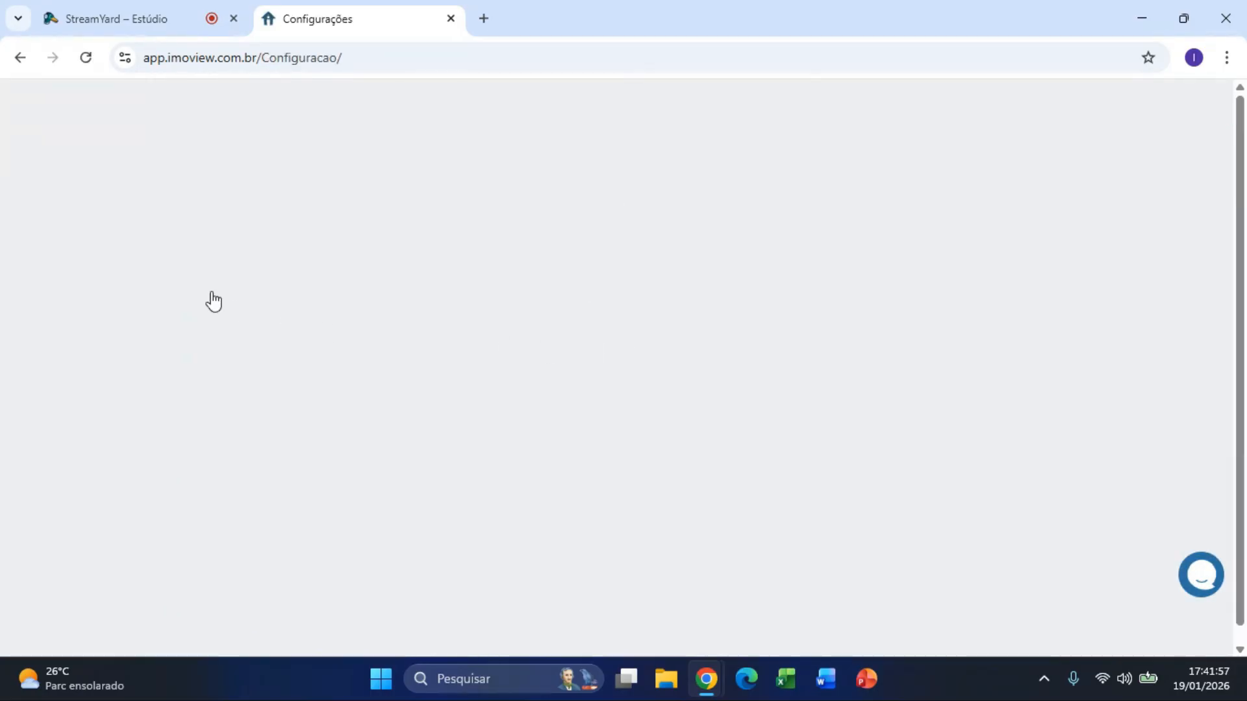
Step: Open Parâmetros, find the Atendimento captação panel and select the 30-day Aluguel recaptação value
click(132, 279)
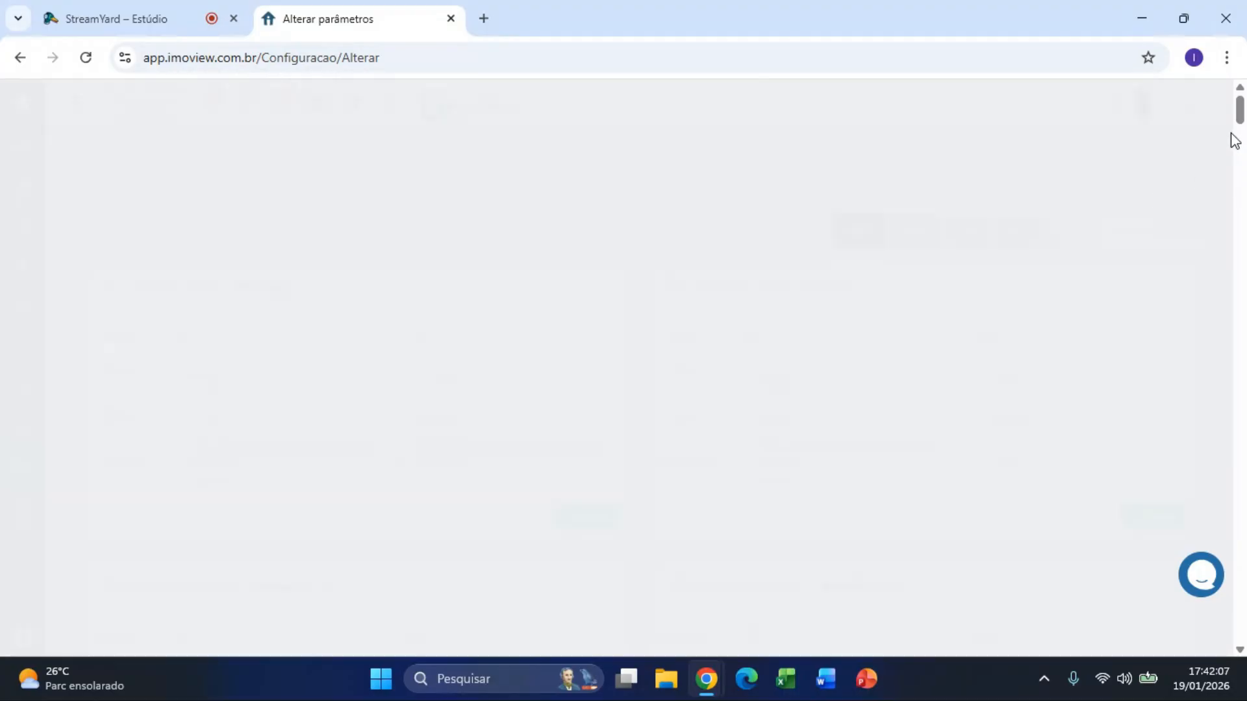
drag(1241, 113, 1242, 322)
drag(677, 211, 850, 209)
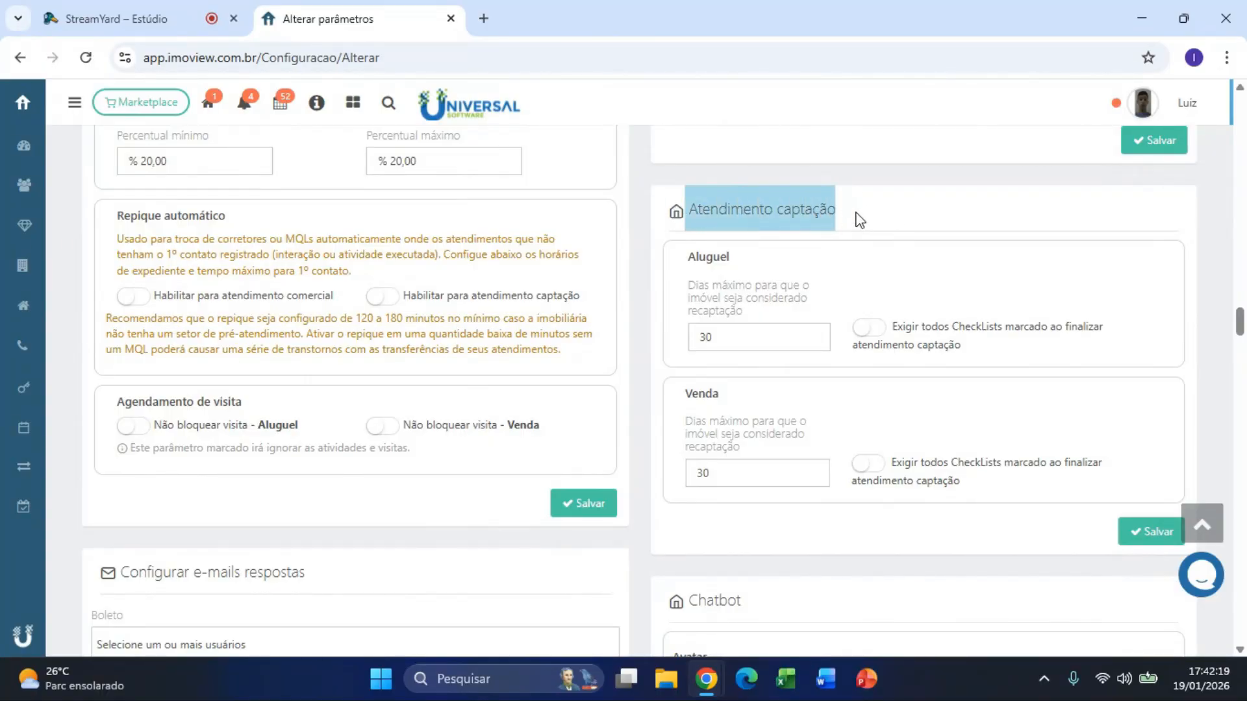
click(855, 213)
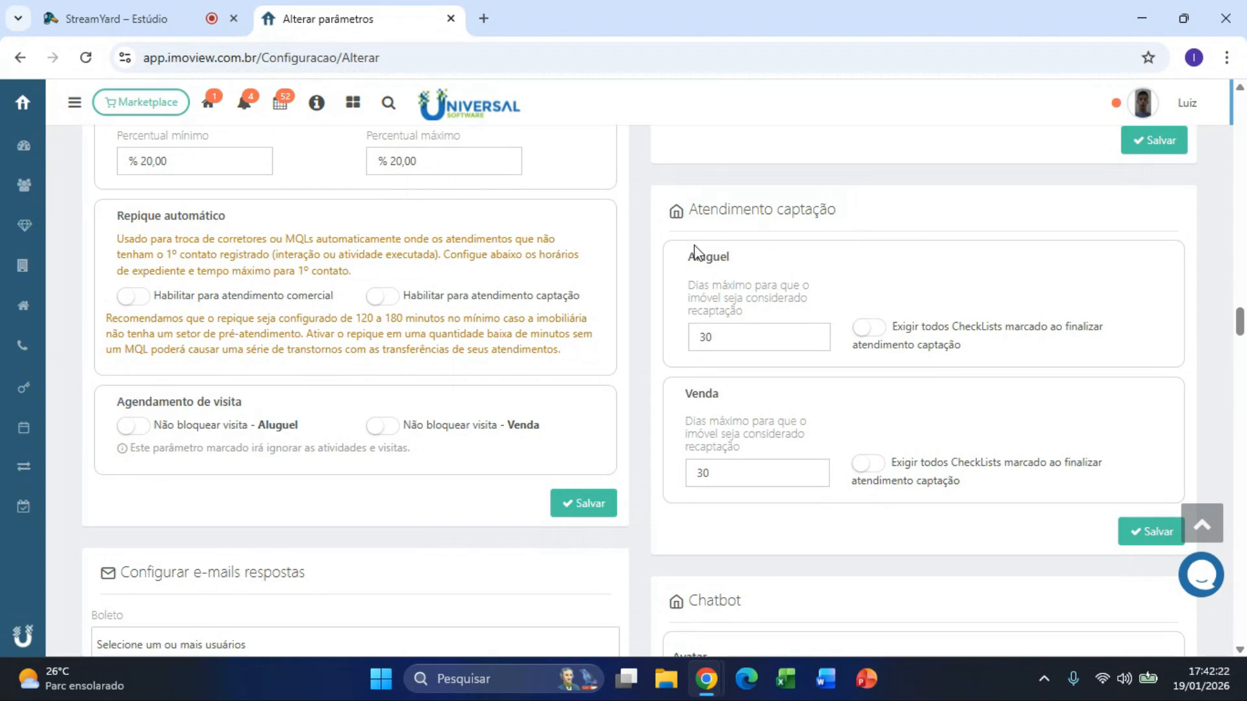
drag(684, 260, 732, 259)
drag(683, 394, 739, 400)
click(740, 402)
double_click(752, 335)
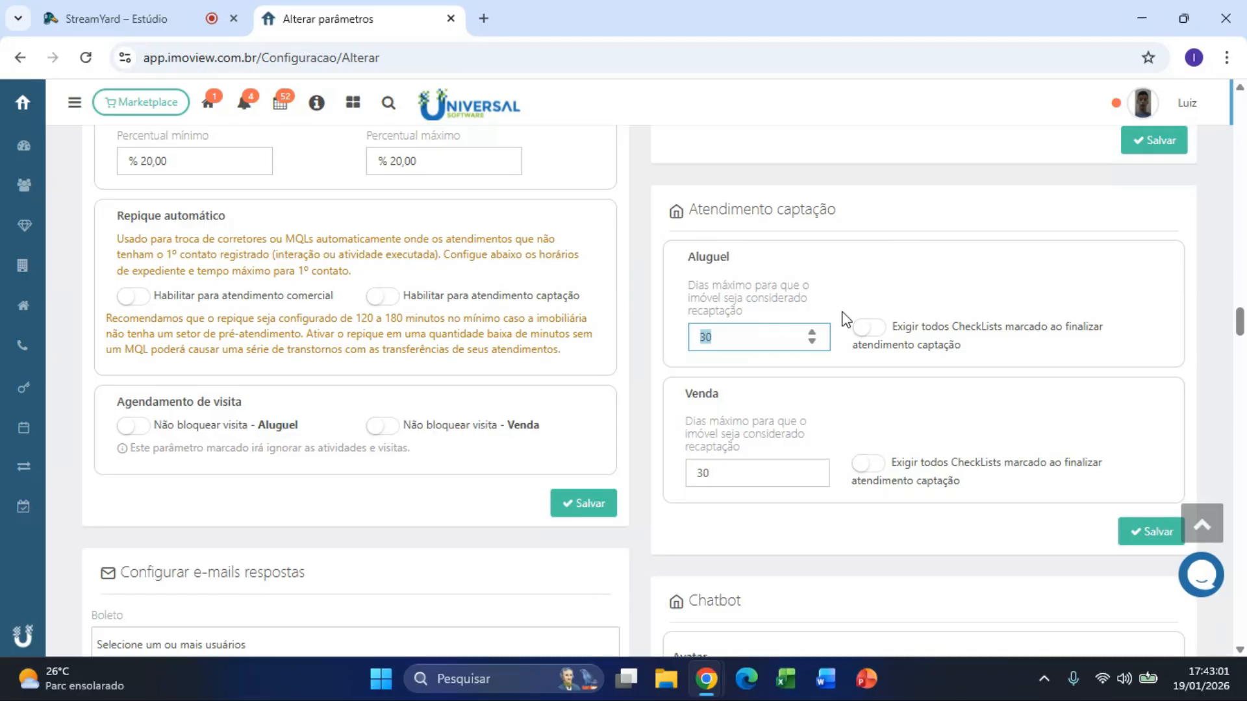
Step: Review the Aluguel and Venda recaptação days fields, leaving both unchanged
click(738, 337)
click(730, 478)
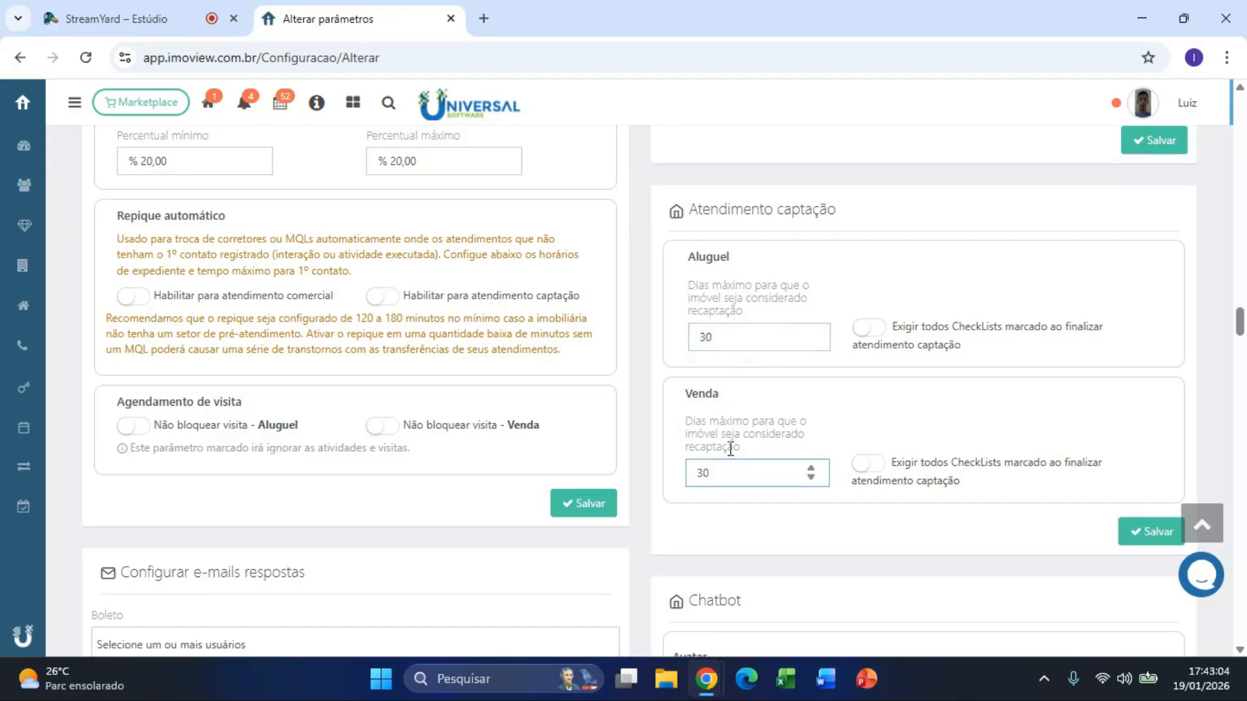
click(740, 337)
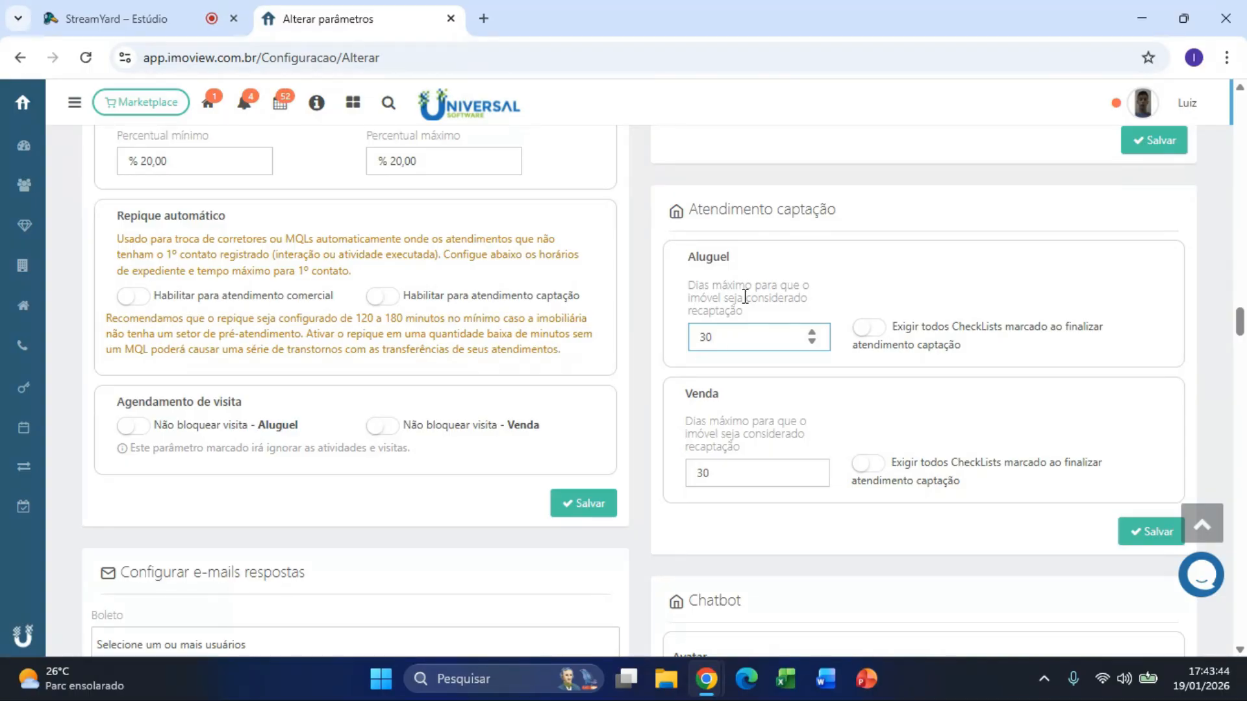
click(855, 280)
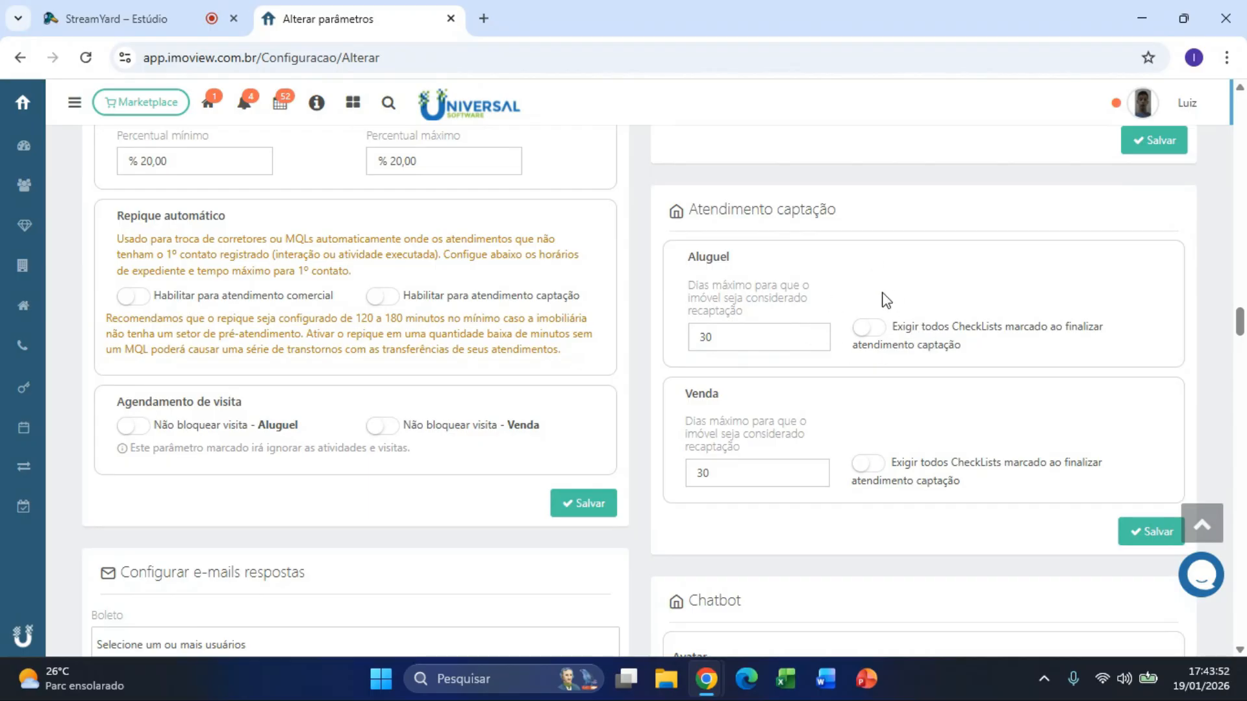
Step: Switch 'Exigir todos CheckLists' on and back off for Aluguel and Venda, then return to Configurações
click(870, 334)
click(877, 477)
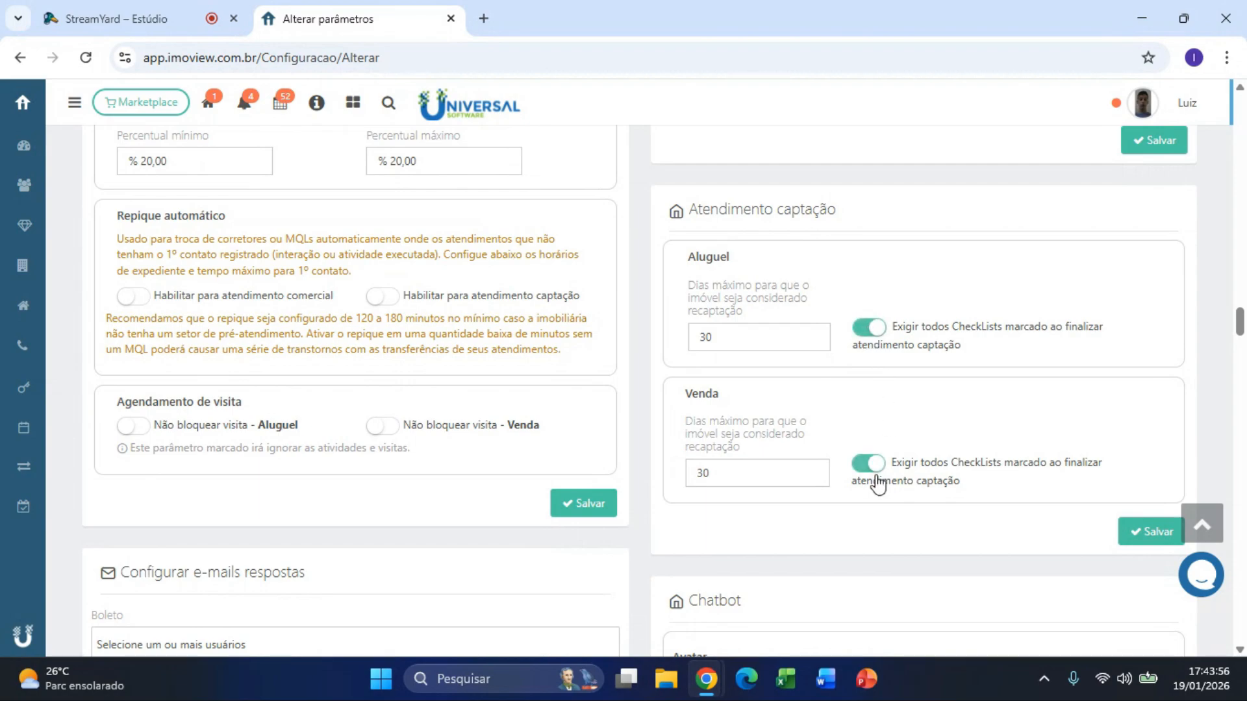
click(868, 463)
click(877, 328)
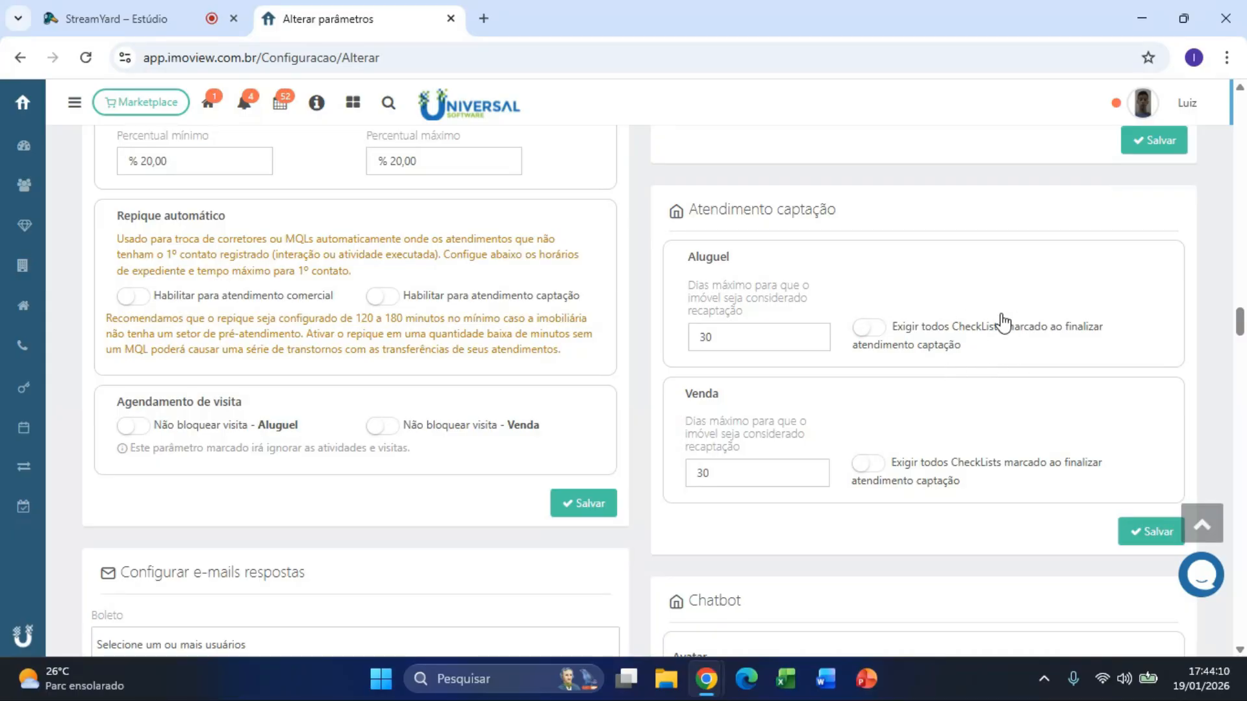
click(20, 58)
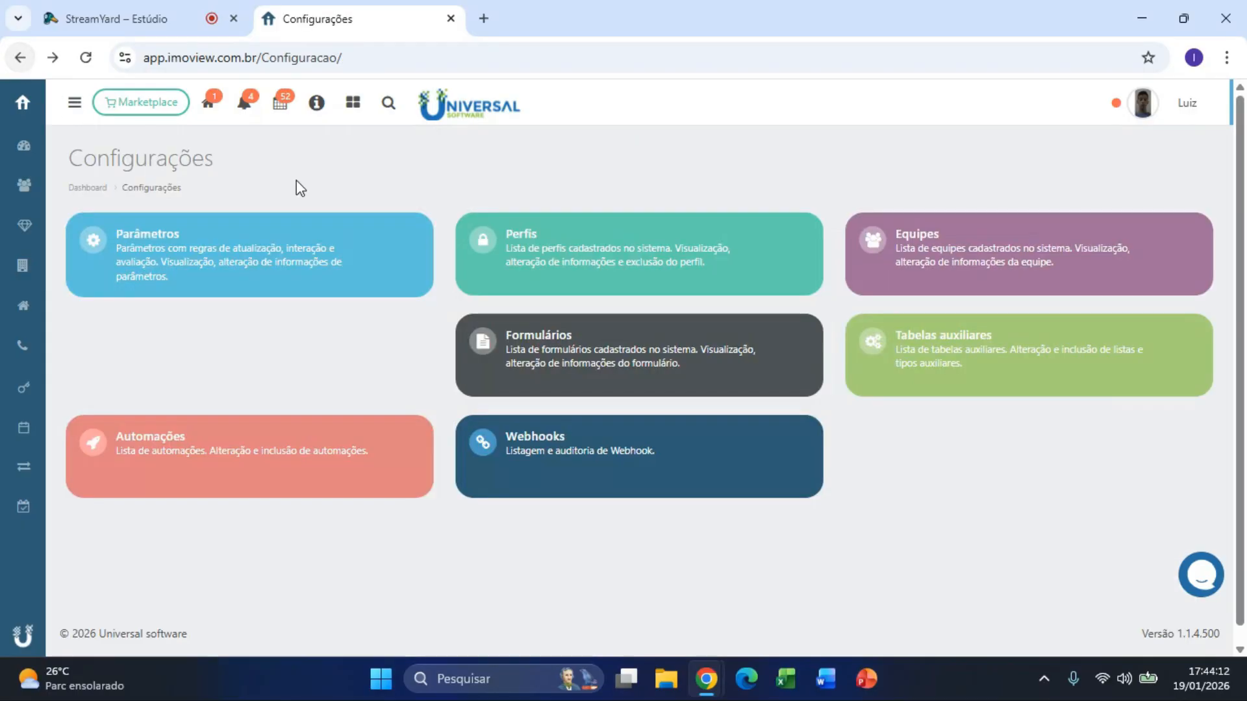
Step: Open Tabelas auxiliares > Checklist no atendimento captação and sort items by Cód. ascending
click(954, 347)
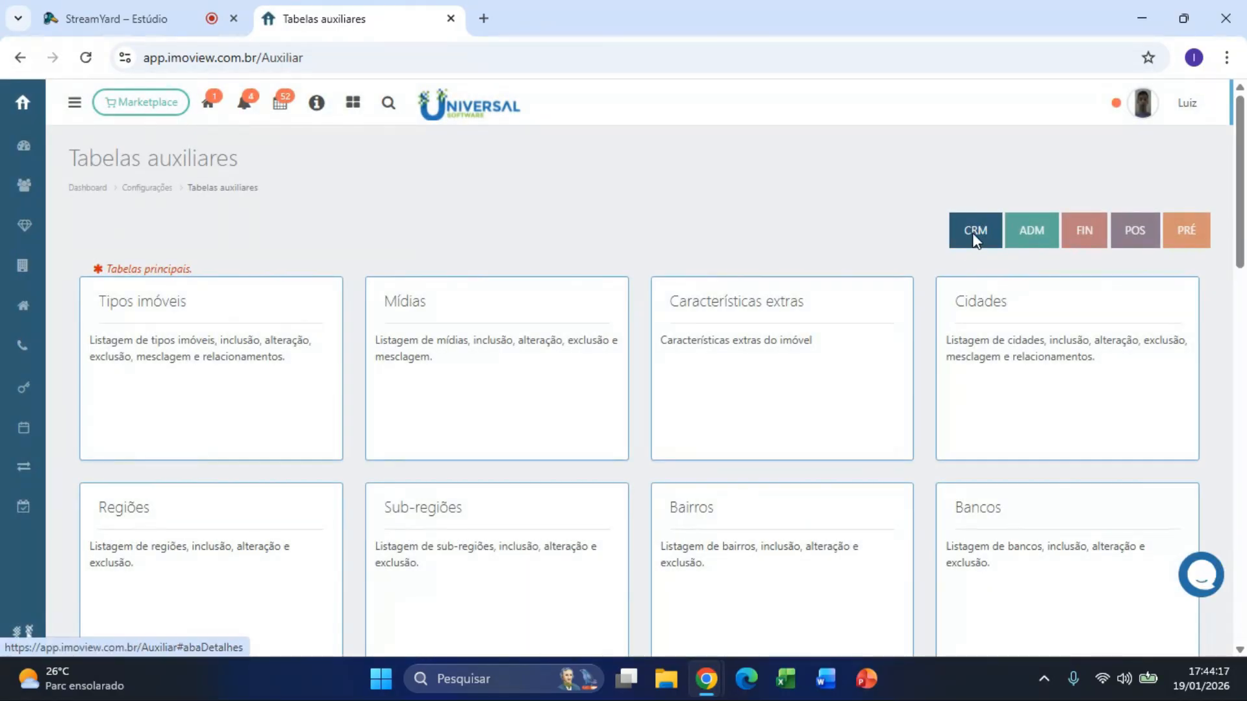
drag(1246, 199, 1245, 523)
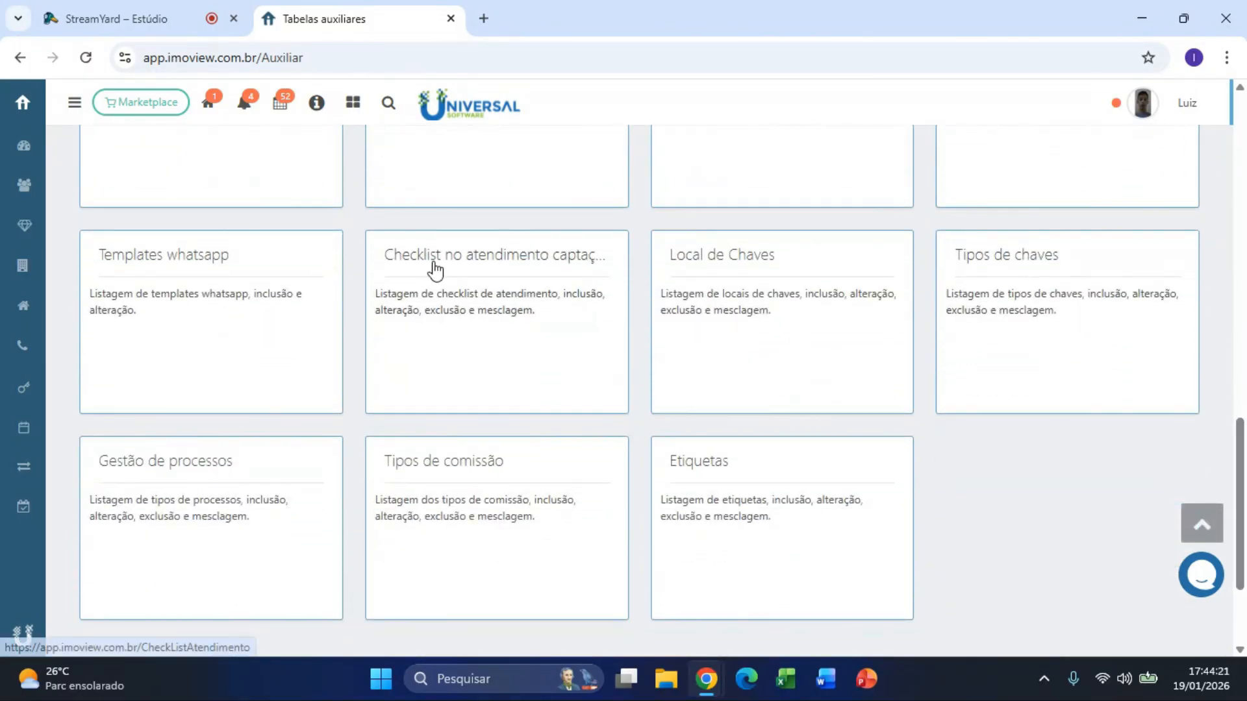
click(638, 256)
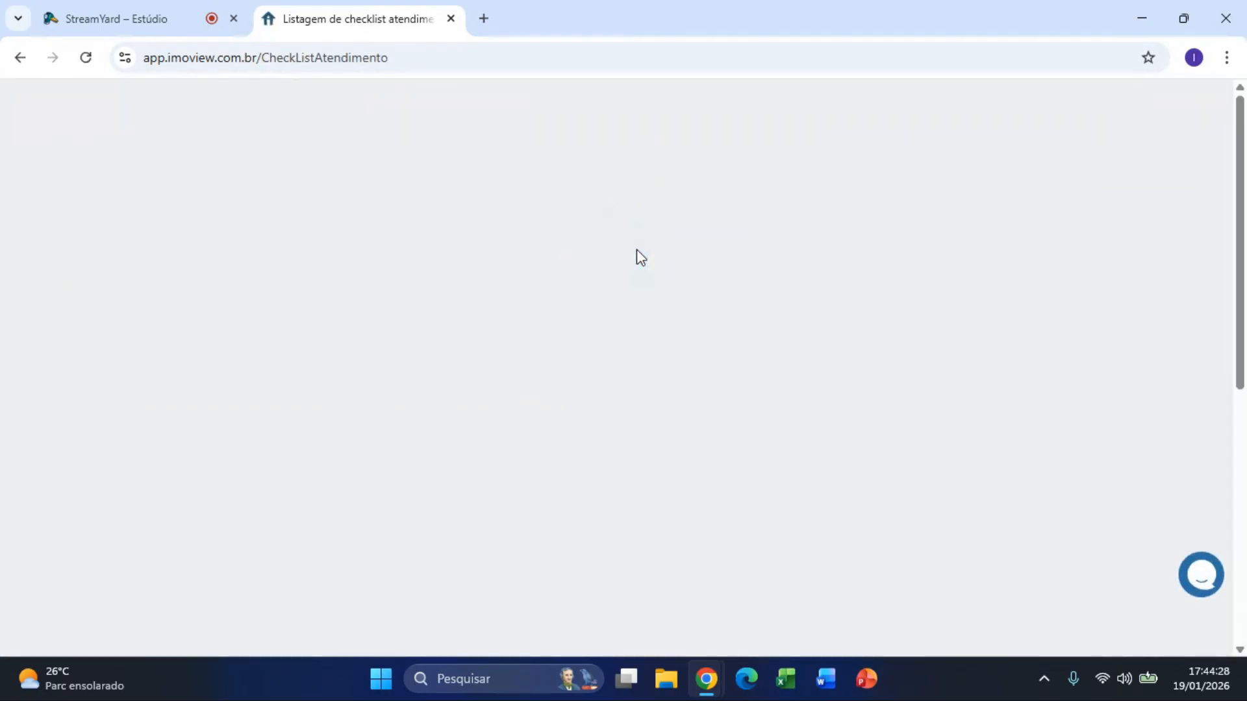
click(120, 300)
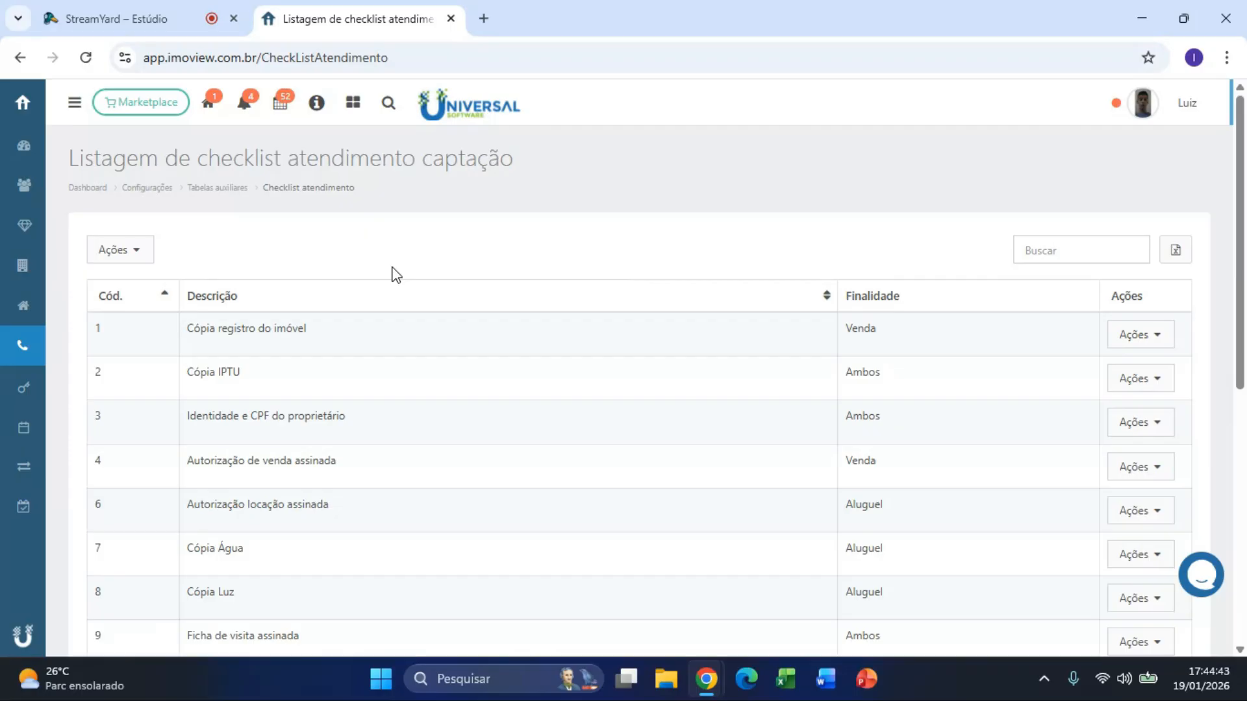
drag(306, 335, 186, 333)
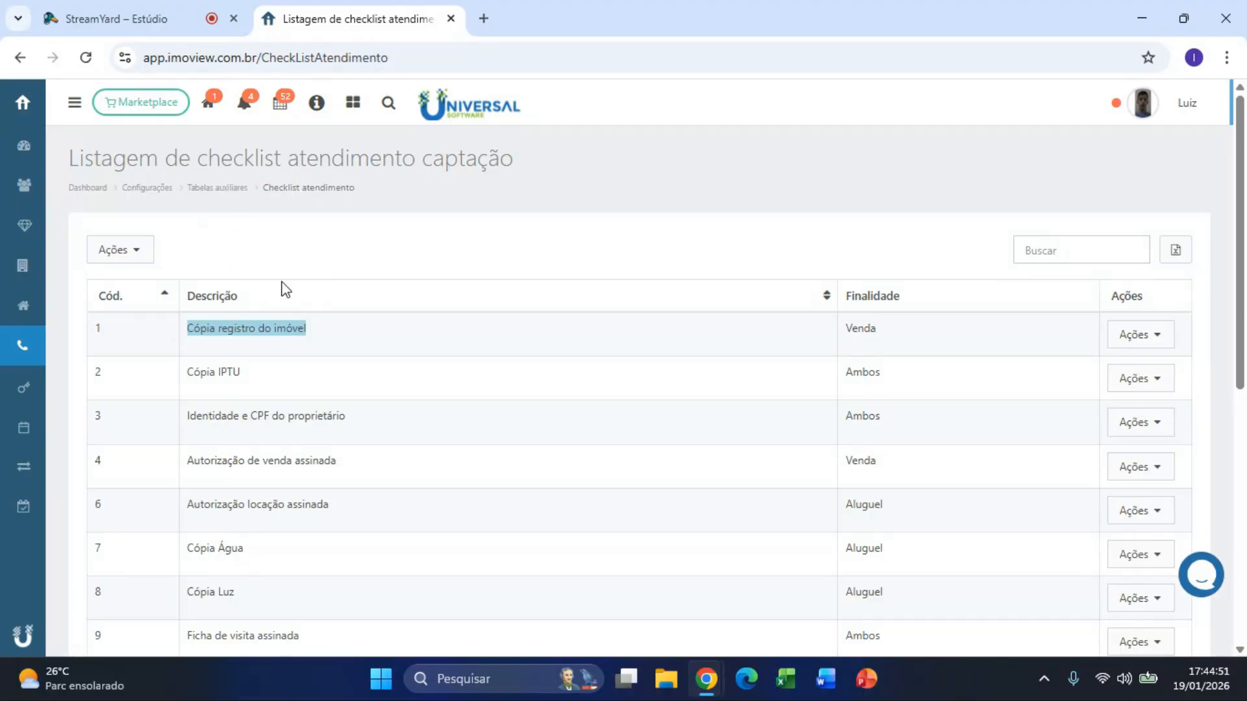
Step: Start a new checklist item, view its Descrição and Finalidade fields, close it unsaved and go back
click(136, 251)
click(151, 279)
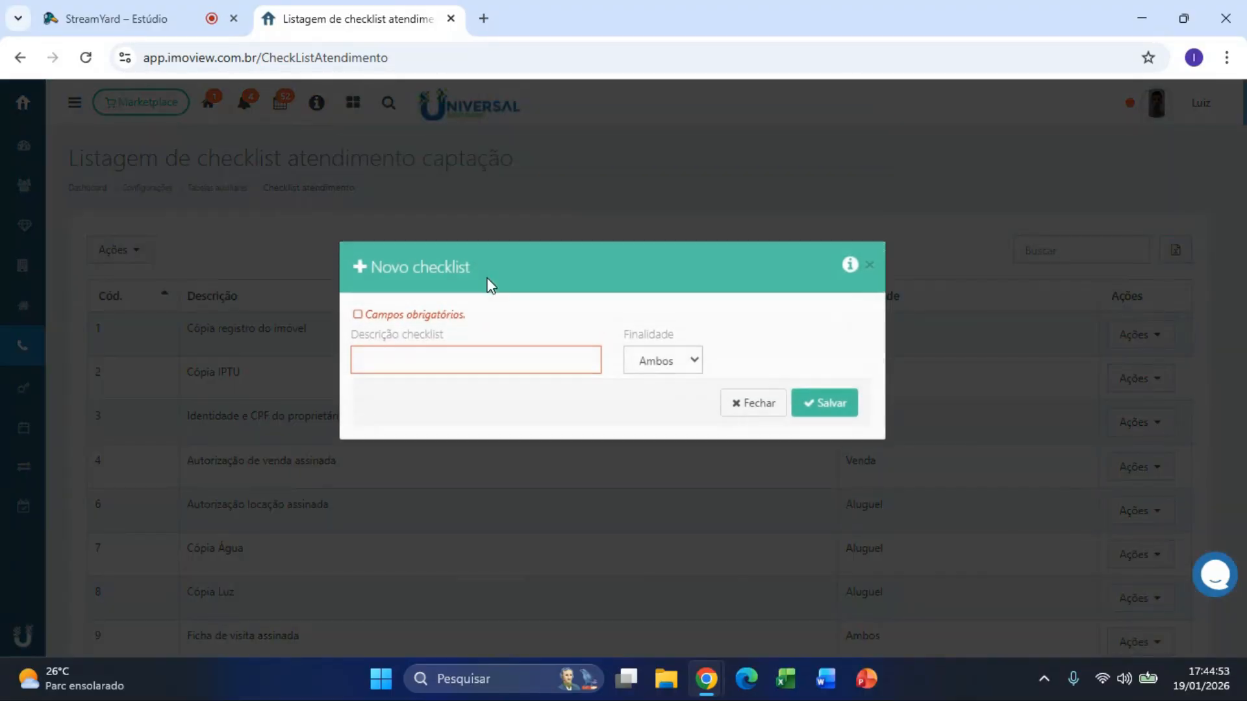
drag(352, 341, 465, 348)
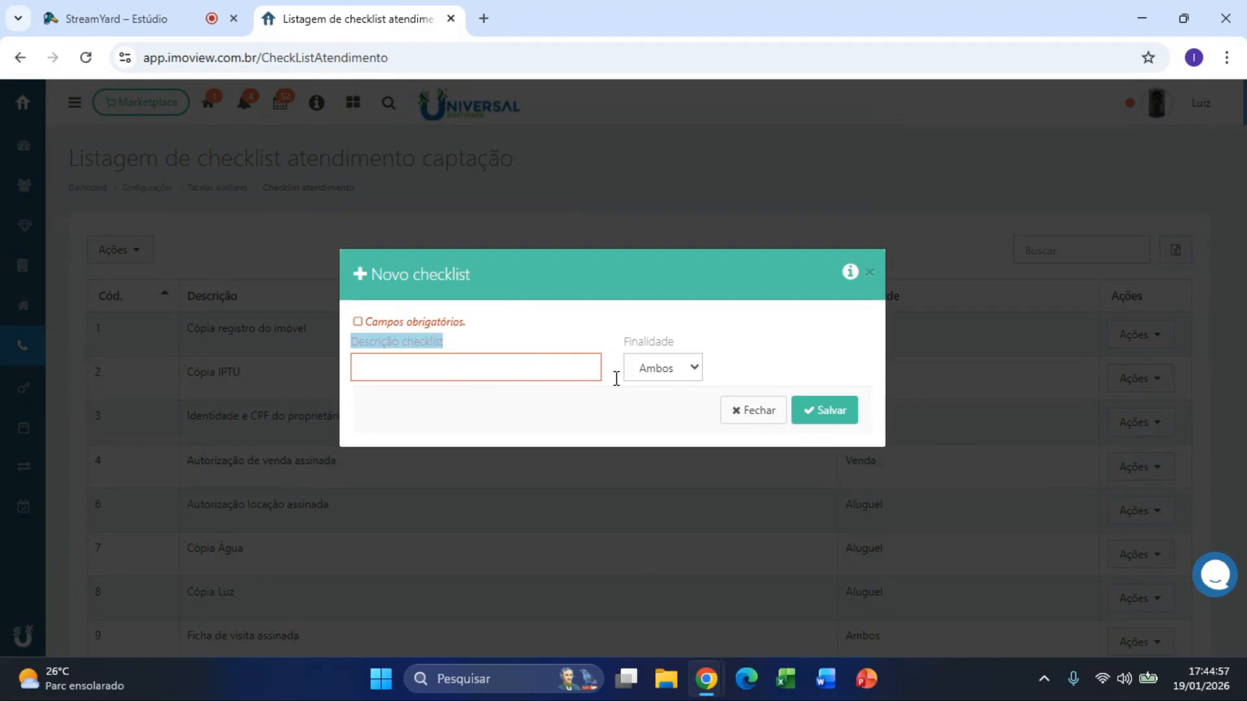
click(686, 371)
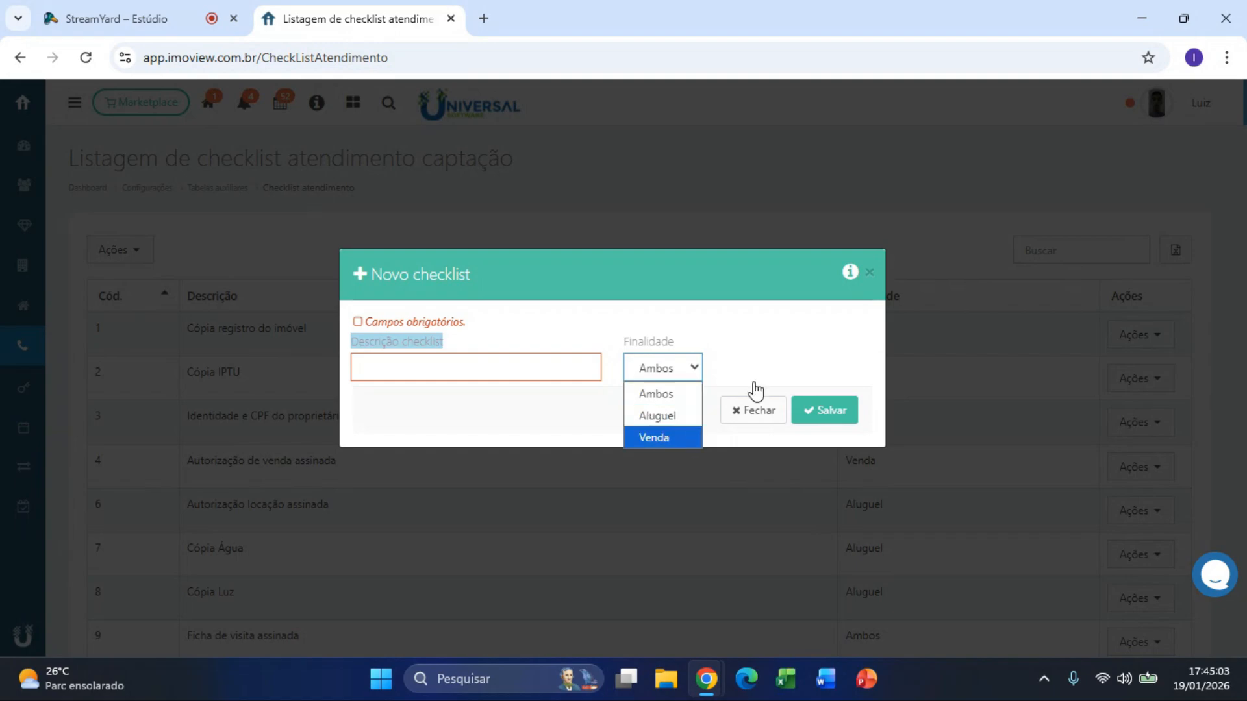
click(837, 193)
drag(185, 334, 349, 342)
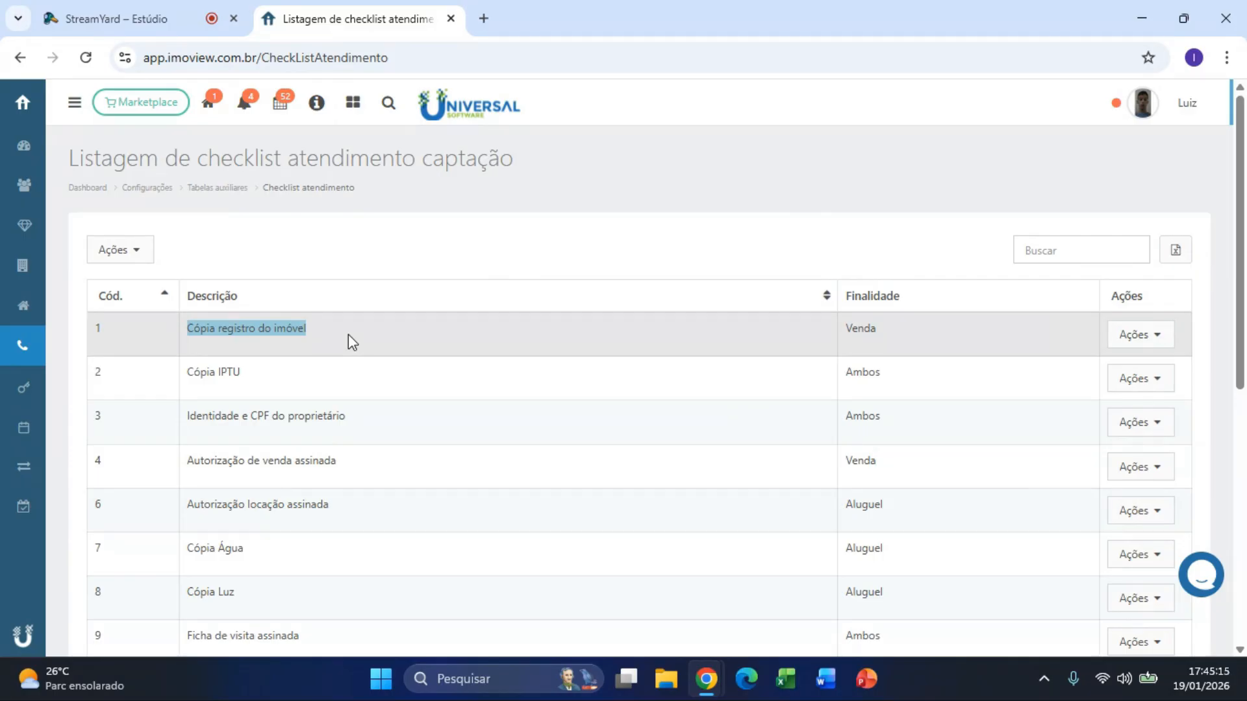
click(21, 57)
Step: Return to the dashboard, open Parâmetros from the apps grid, and scroll to Atendimento captação
click(21, 57)
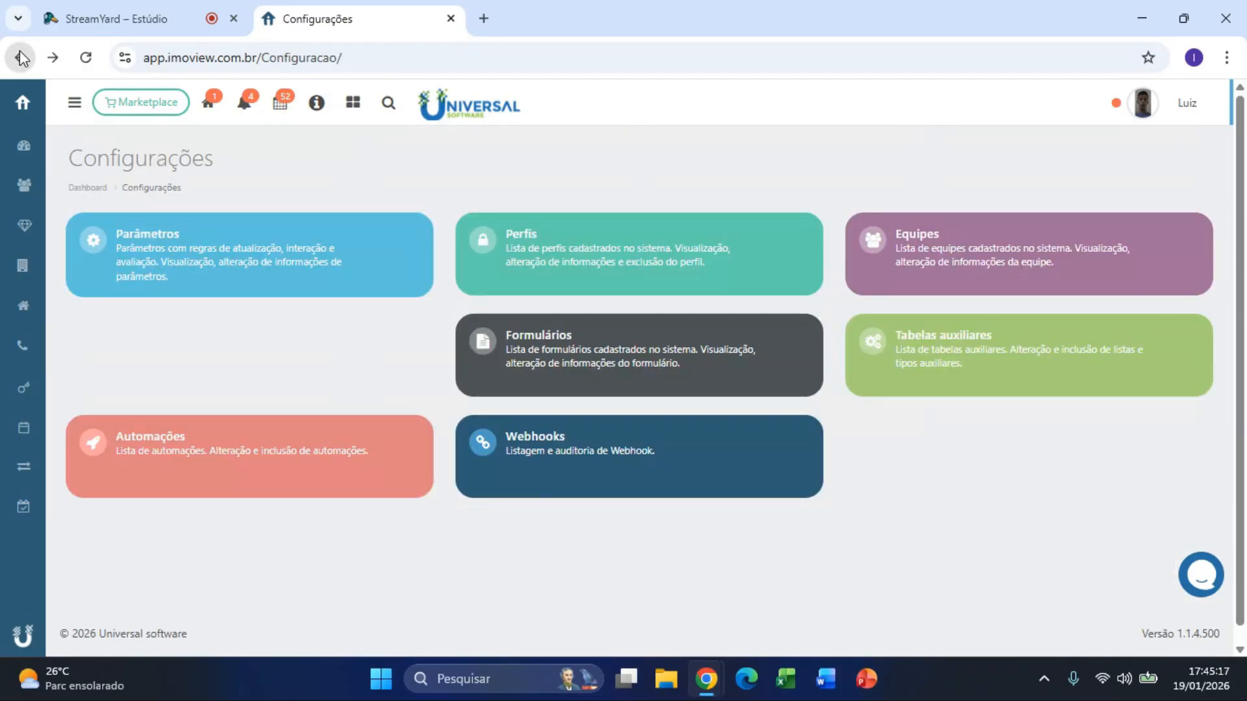
click(20, 57)
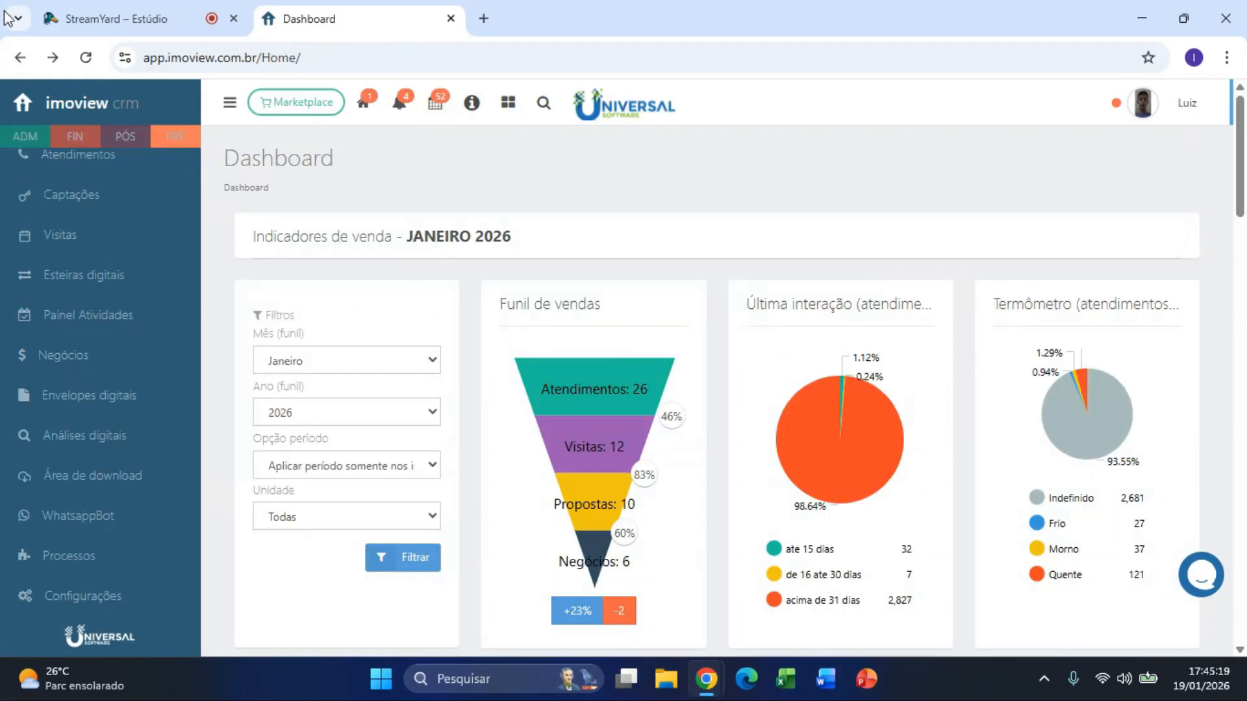
click(508, 102)
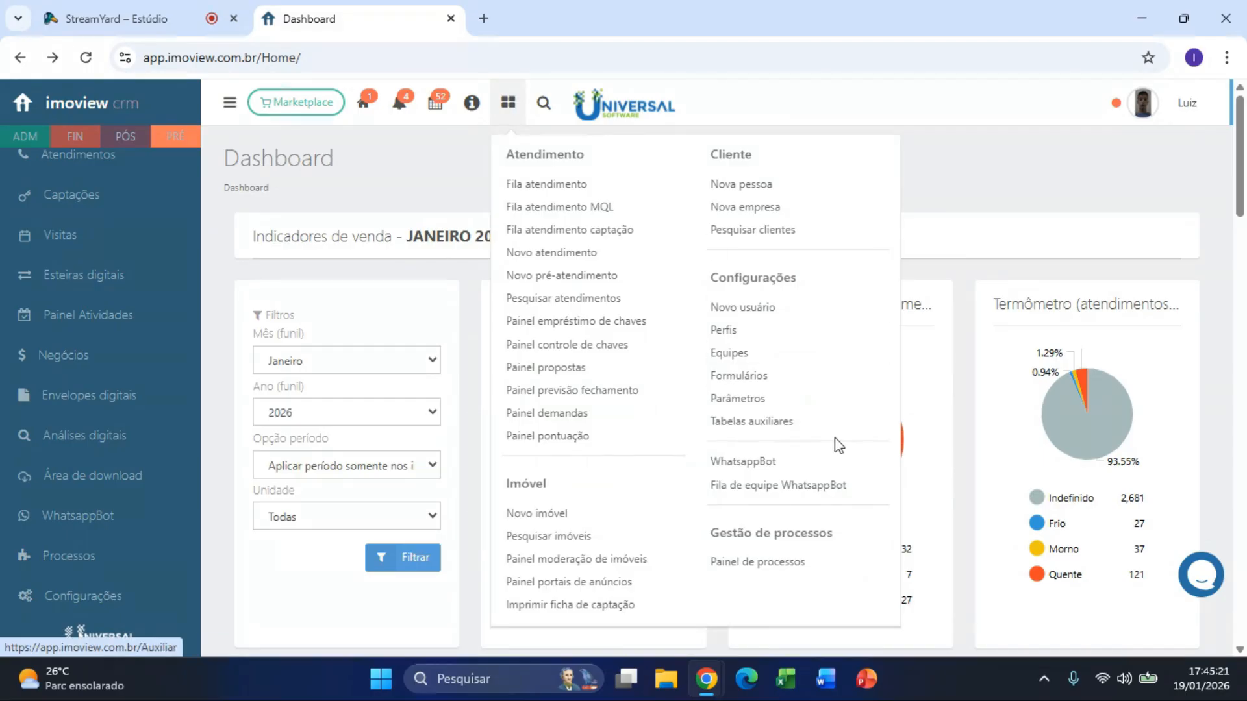
click(808, 403)
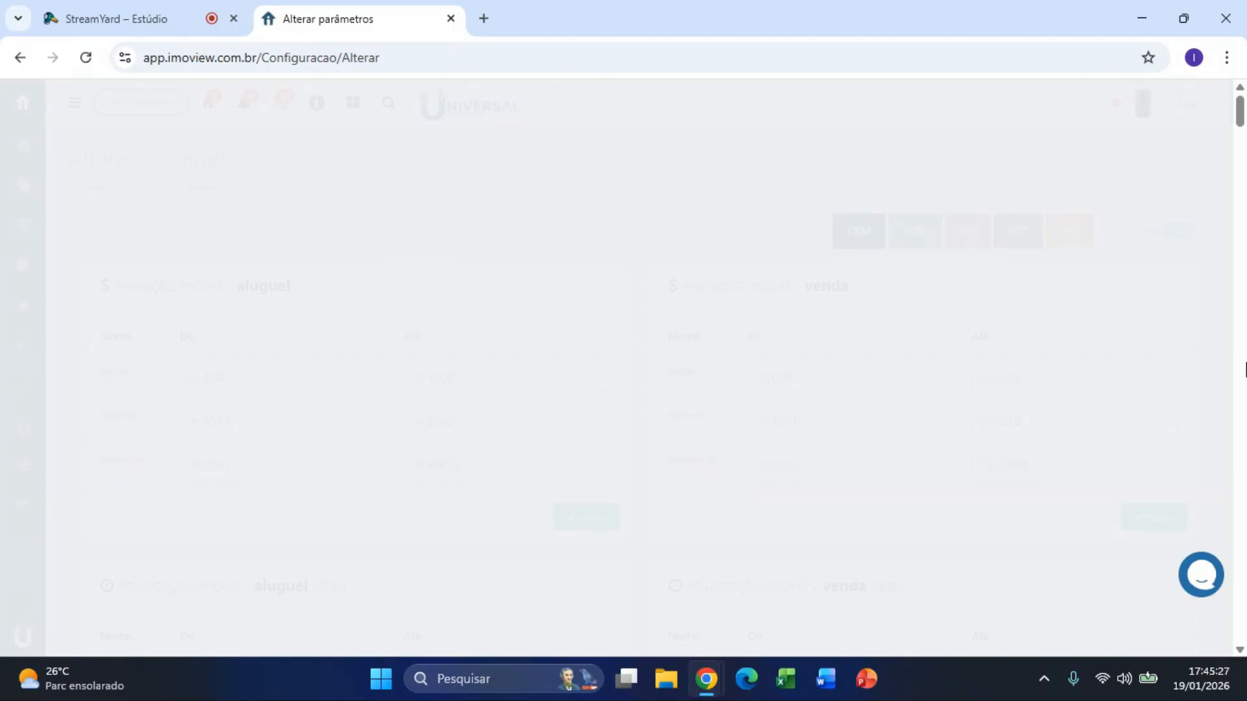
scroll(1158, 448, down, 8)
scroll(1156, 451, down, 15)
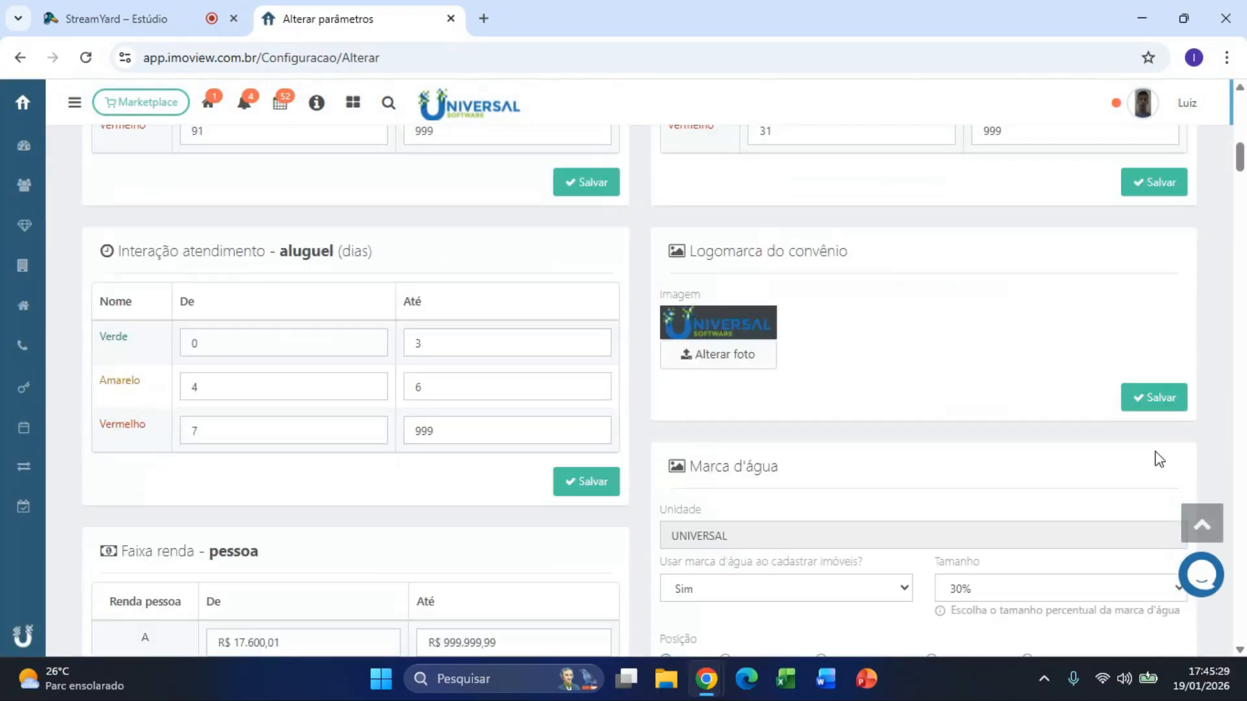
scroll(1156, 457, down, 15)
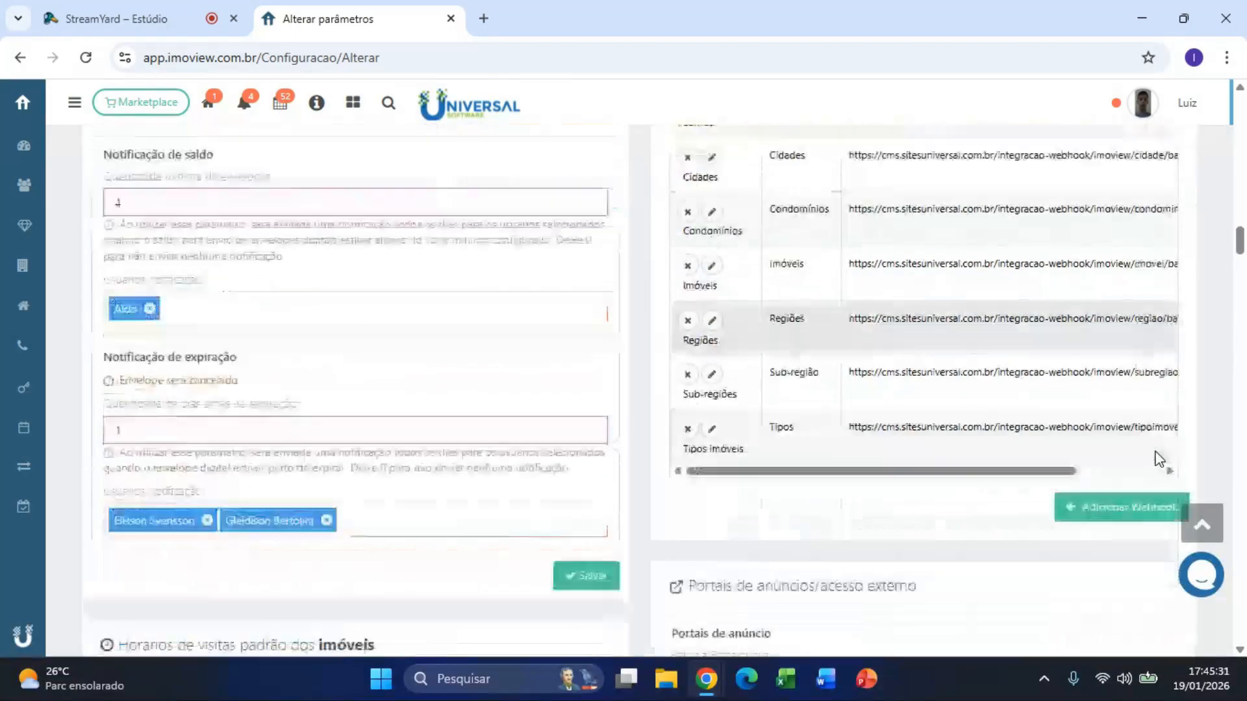
scroll(1157, 458, down, 2)
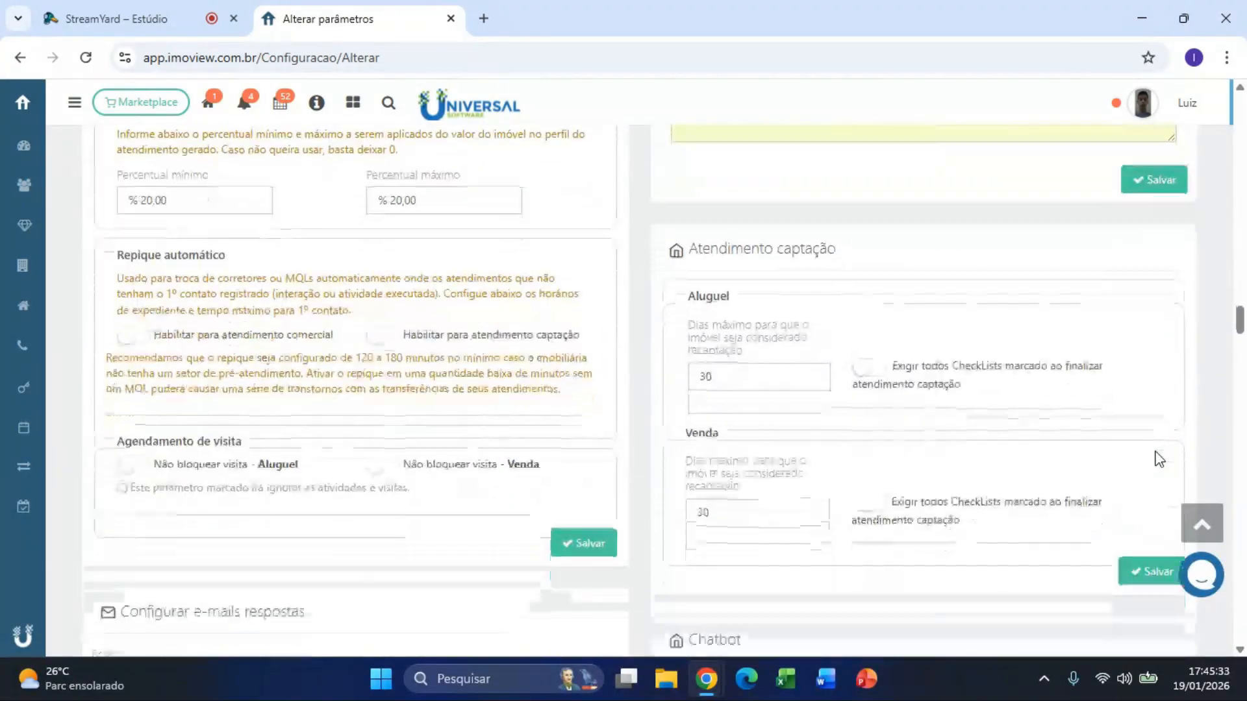
Step: Switch Venda 'Exigir todos CheckLists' on and back off, leaving the 30-day value unchanged
click(877, 462)
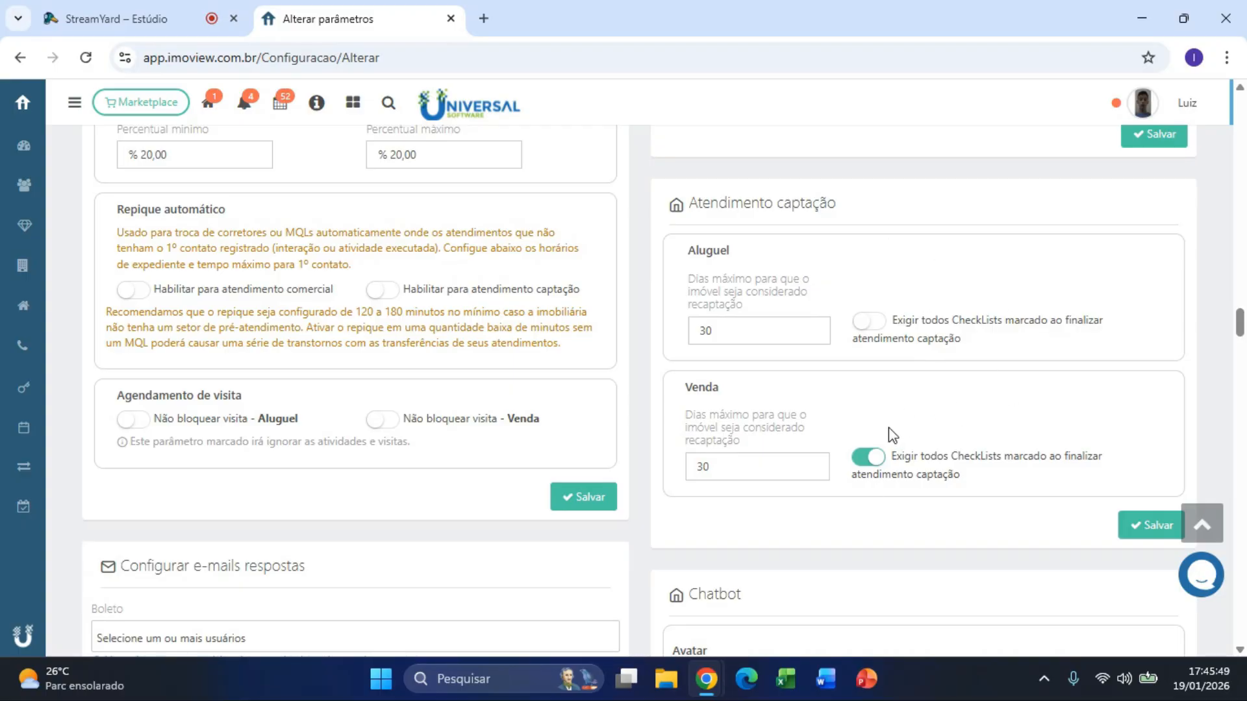
click(884, 466)
click(714, 328)
drag(727, 466, 656, 466)
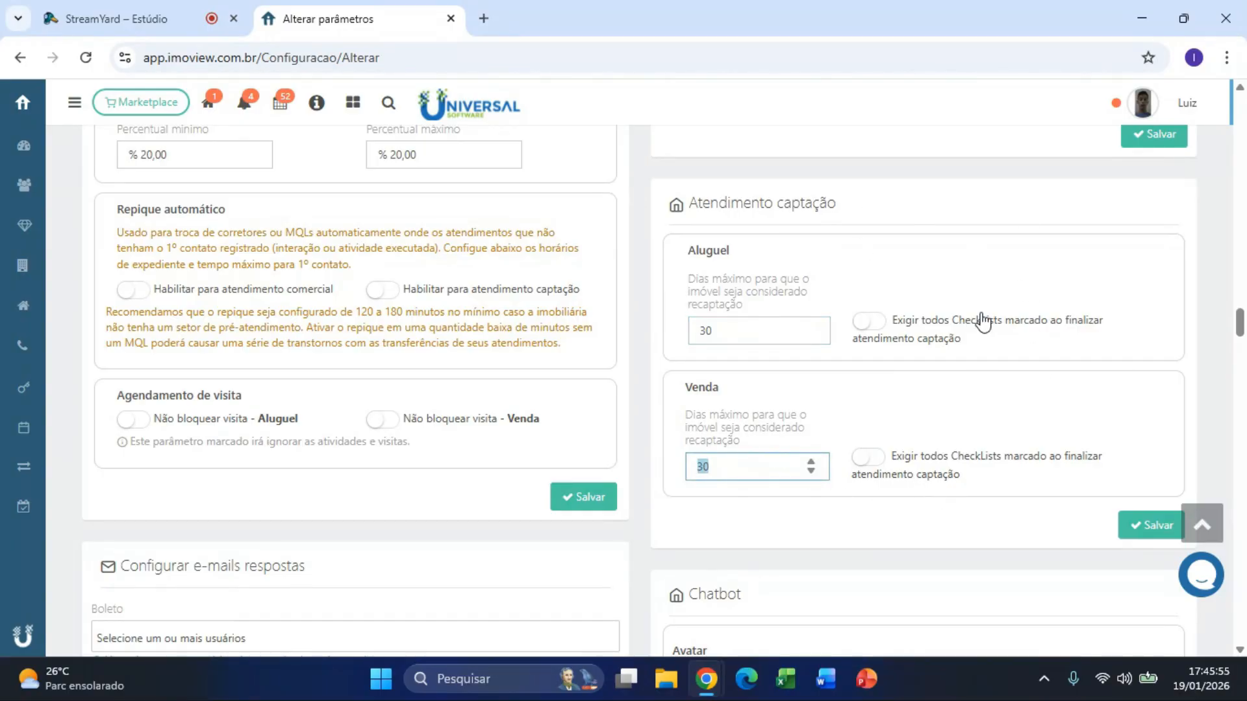
click(968, 220)
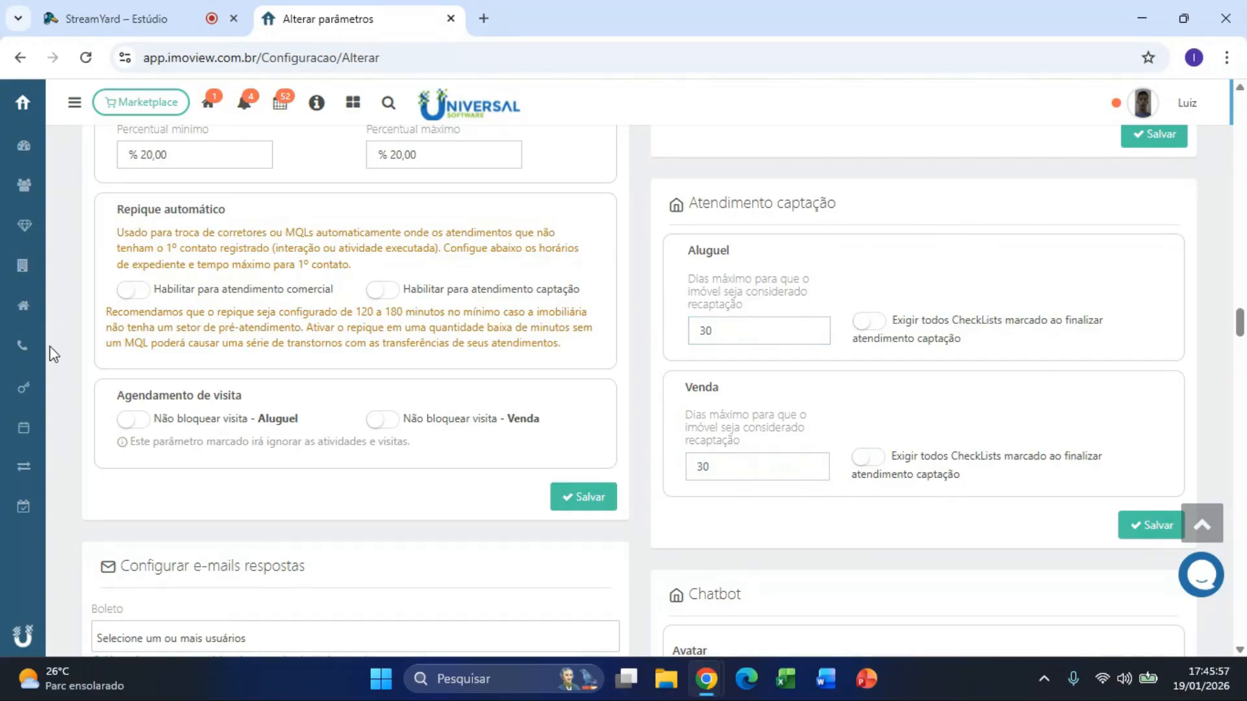
click(75, 109)
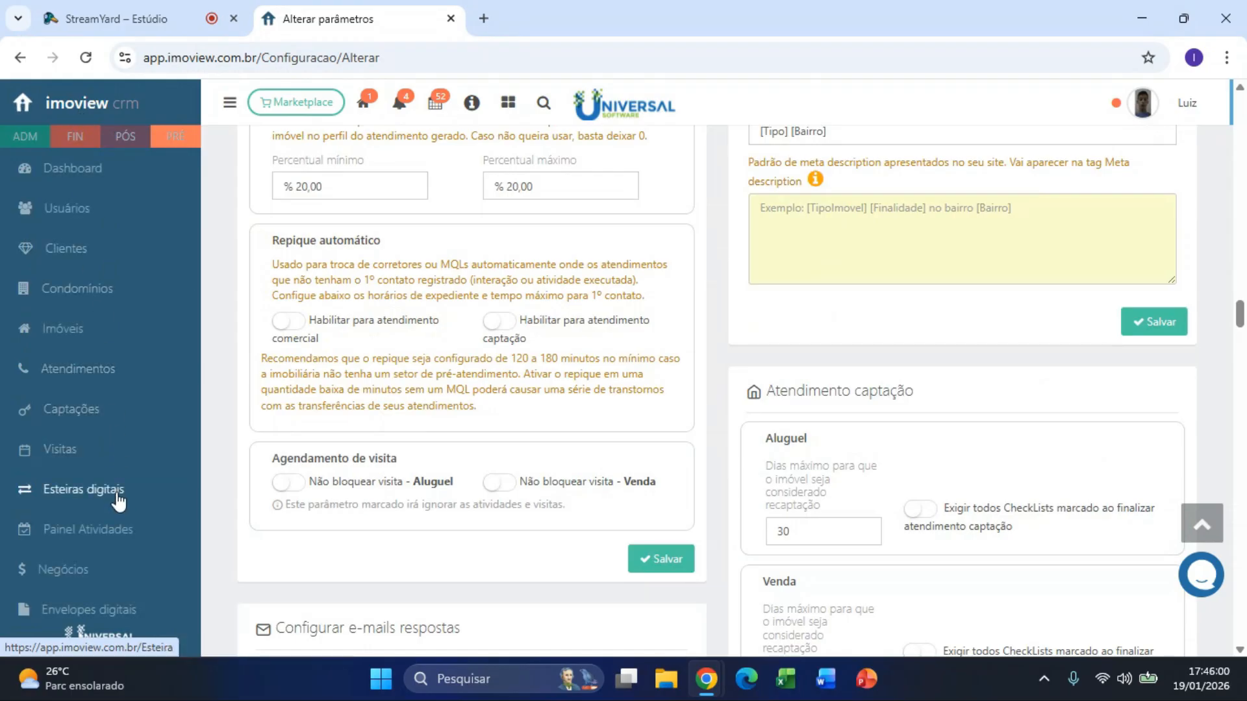
Step: From the Captações listing, choose Incluir atendimento > Novo atendimento
click(68, 417)
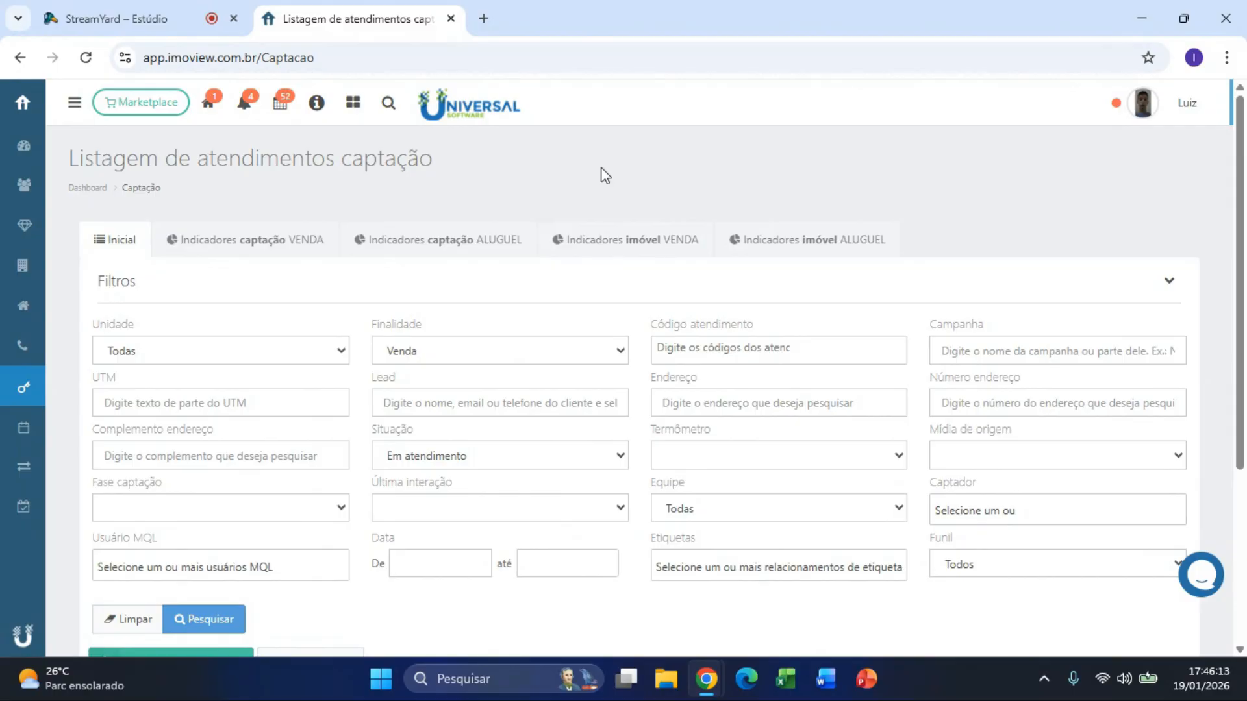
scroll(597, 176, down, 2)
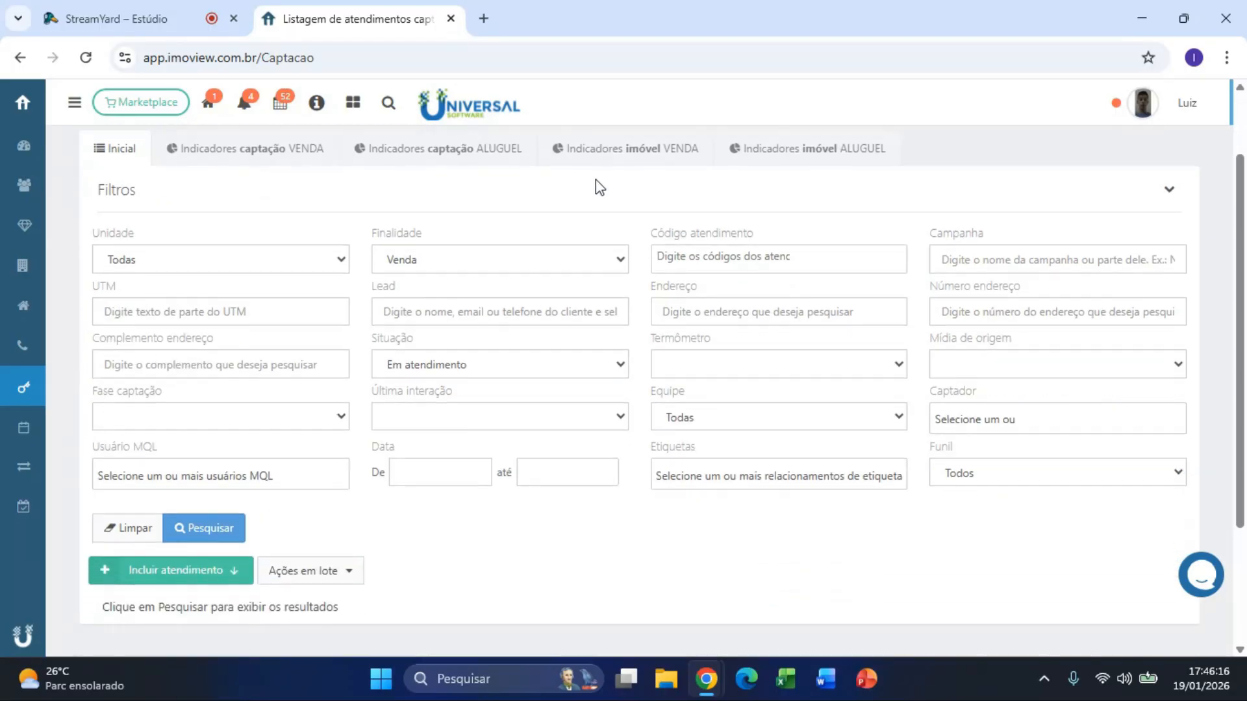
click(190, 582)
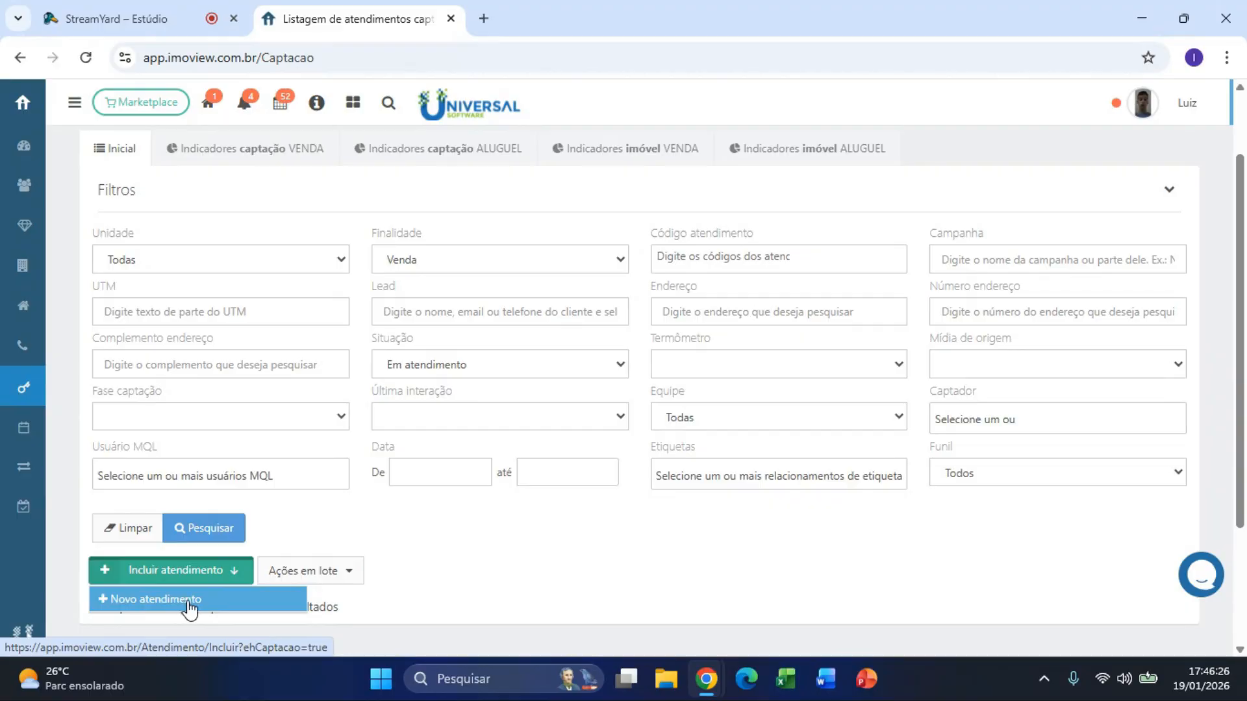
click(187, 606)
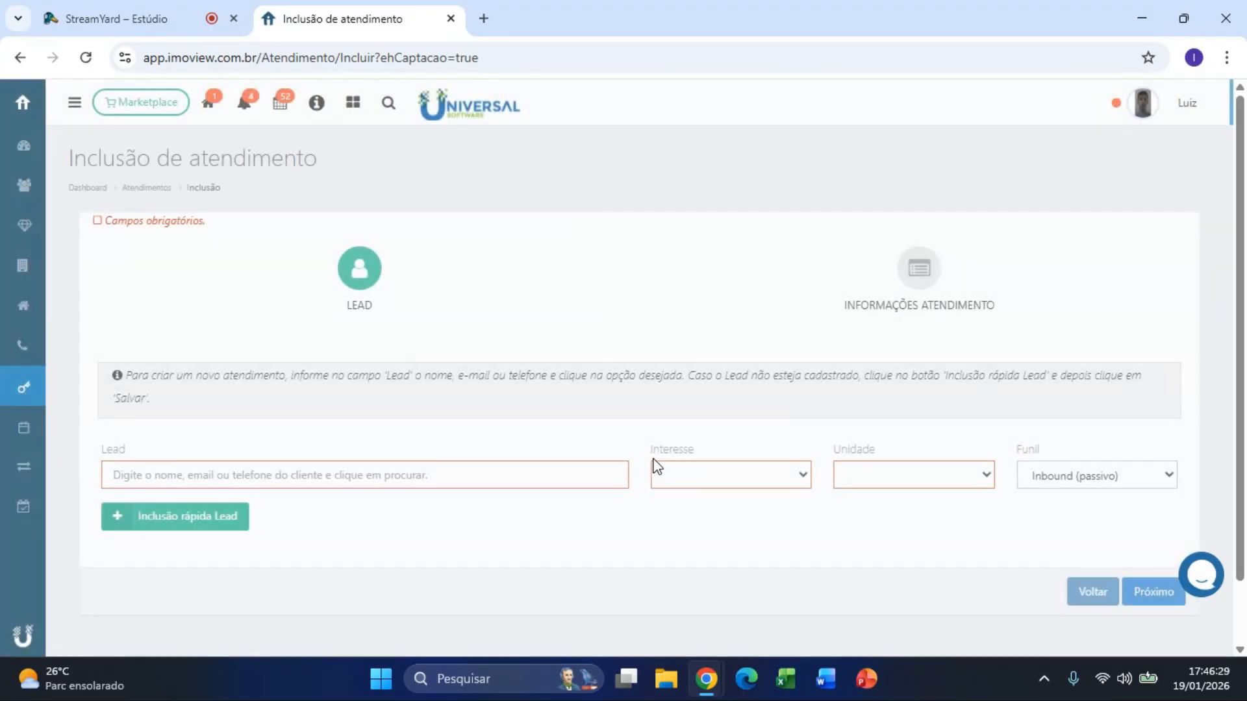
Step: Search the Lead field by name and pick the existing lead record instead of quick-registering one
click(322, 481)
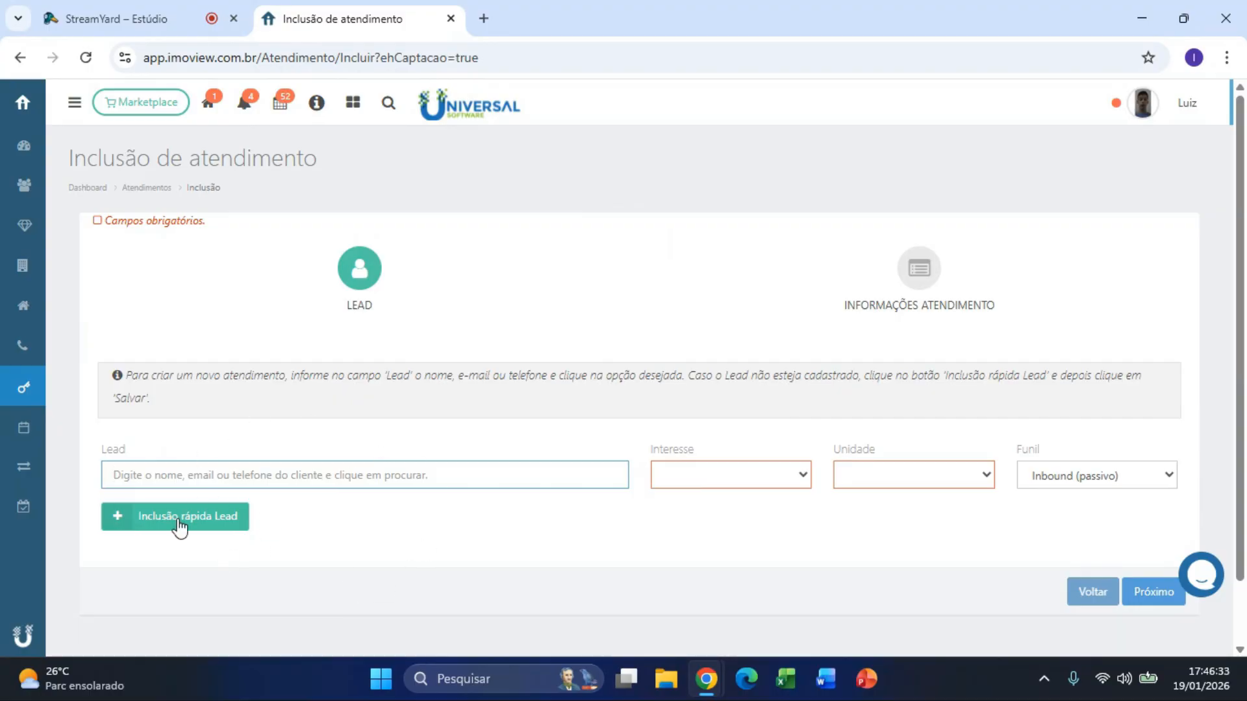
click(225, 529)
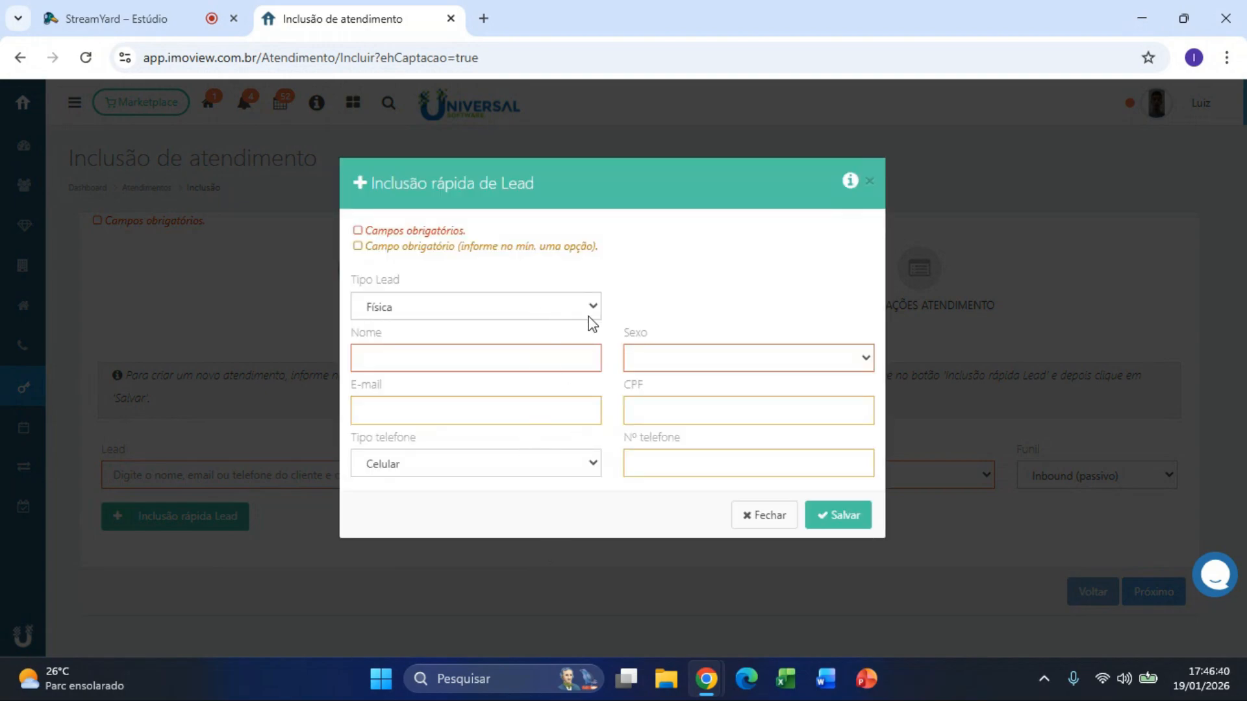
click(589, 315)
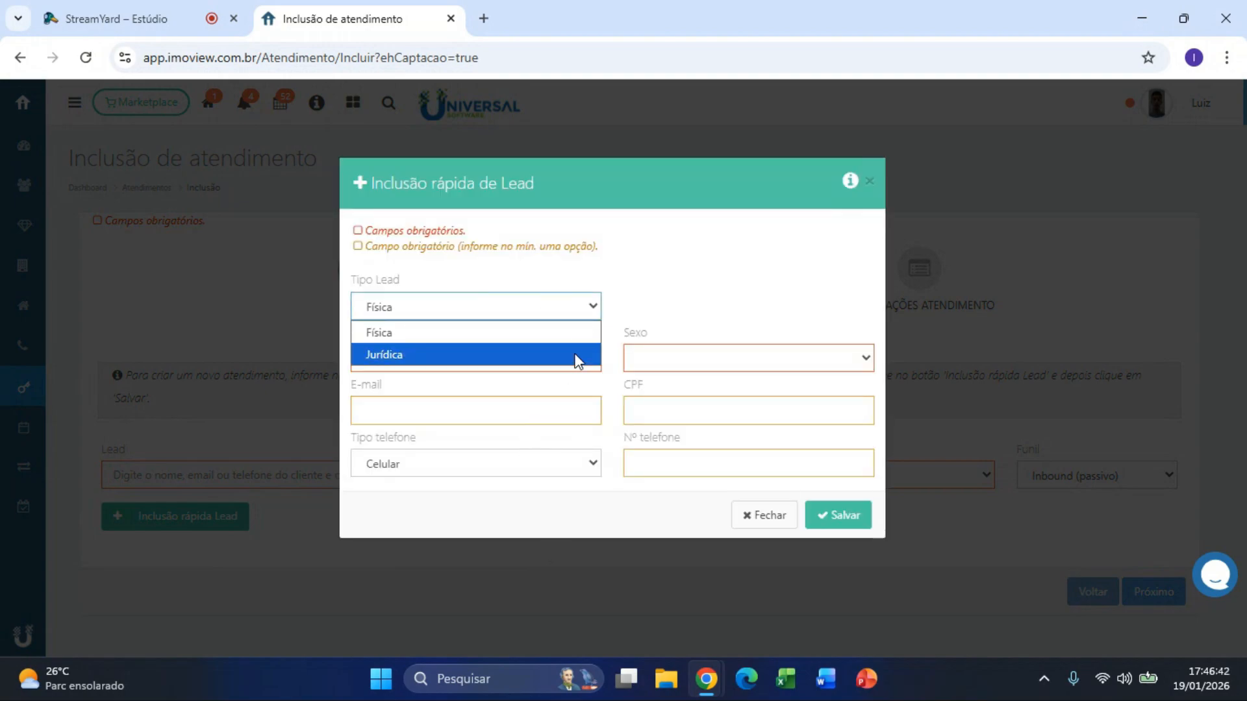
click(966, 229)
click(292, 471)
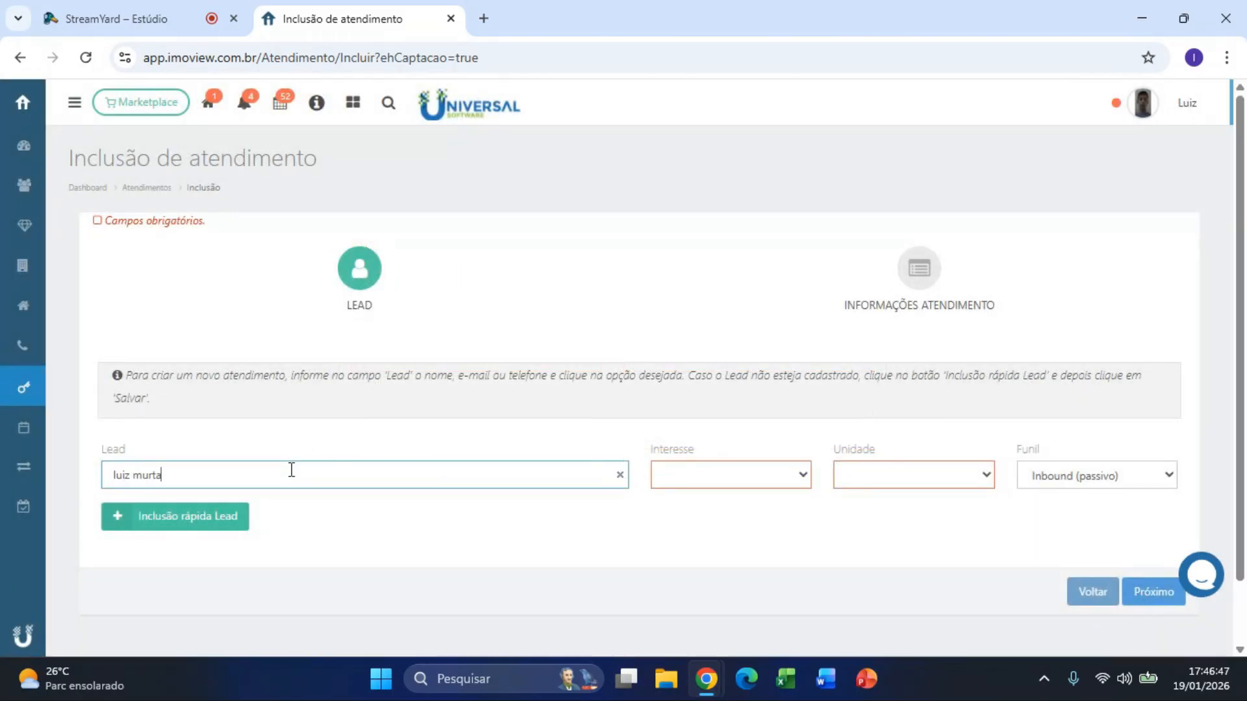
click(291, 513)
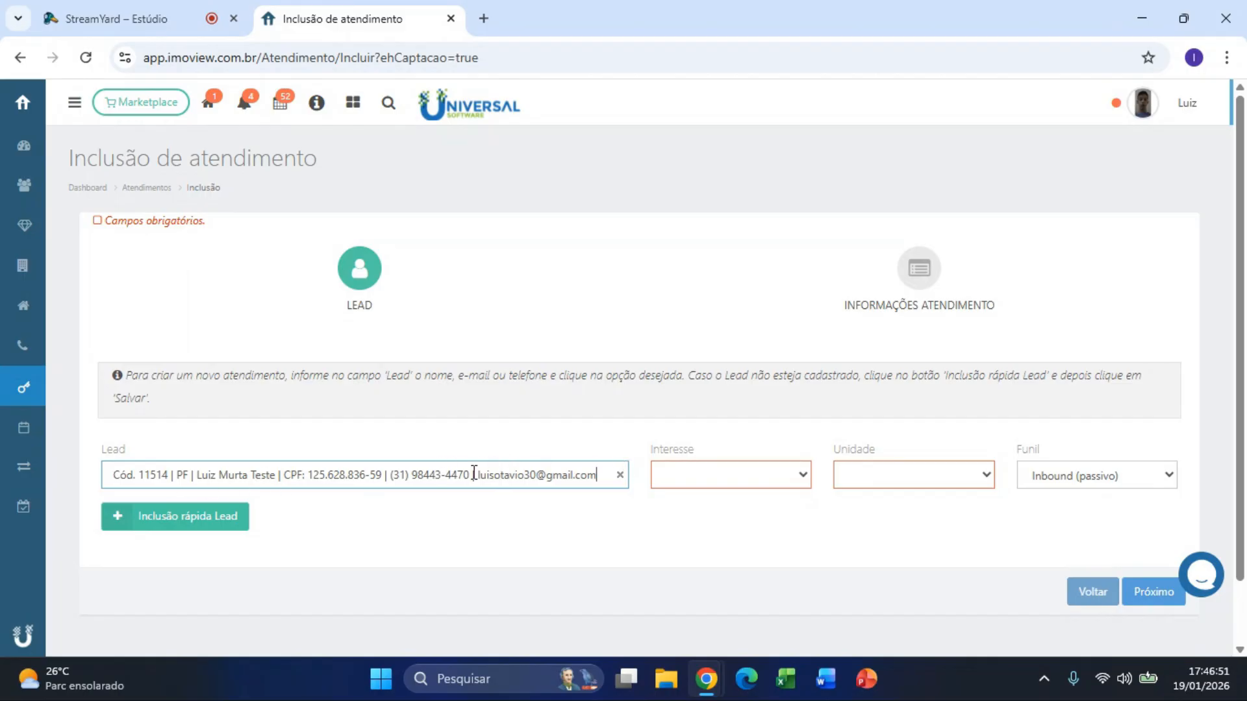
Step: Set interest to Aluguel, unit to UNIVERSAL, keep funnel Inbound (passivo), and advance
click(717, 485)
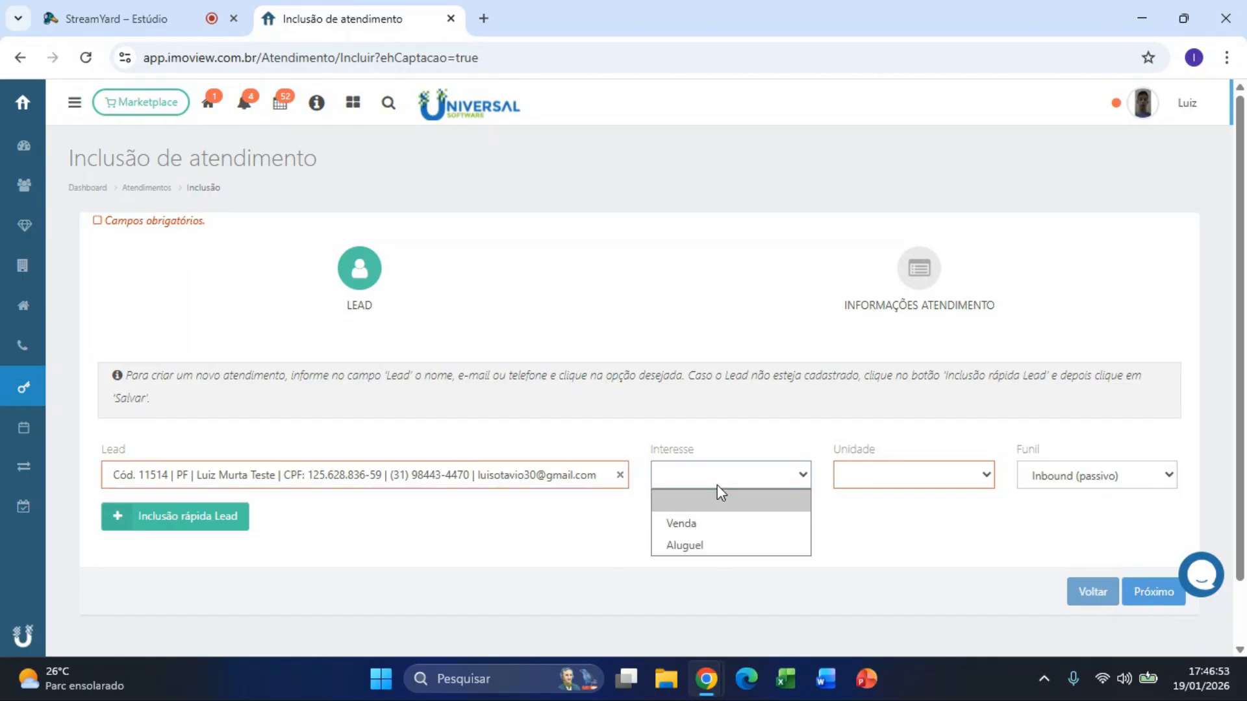
click(739, 544)
click(933, 490)
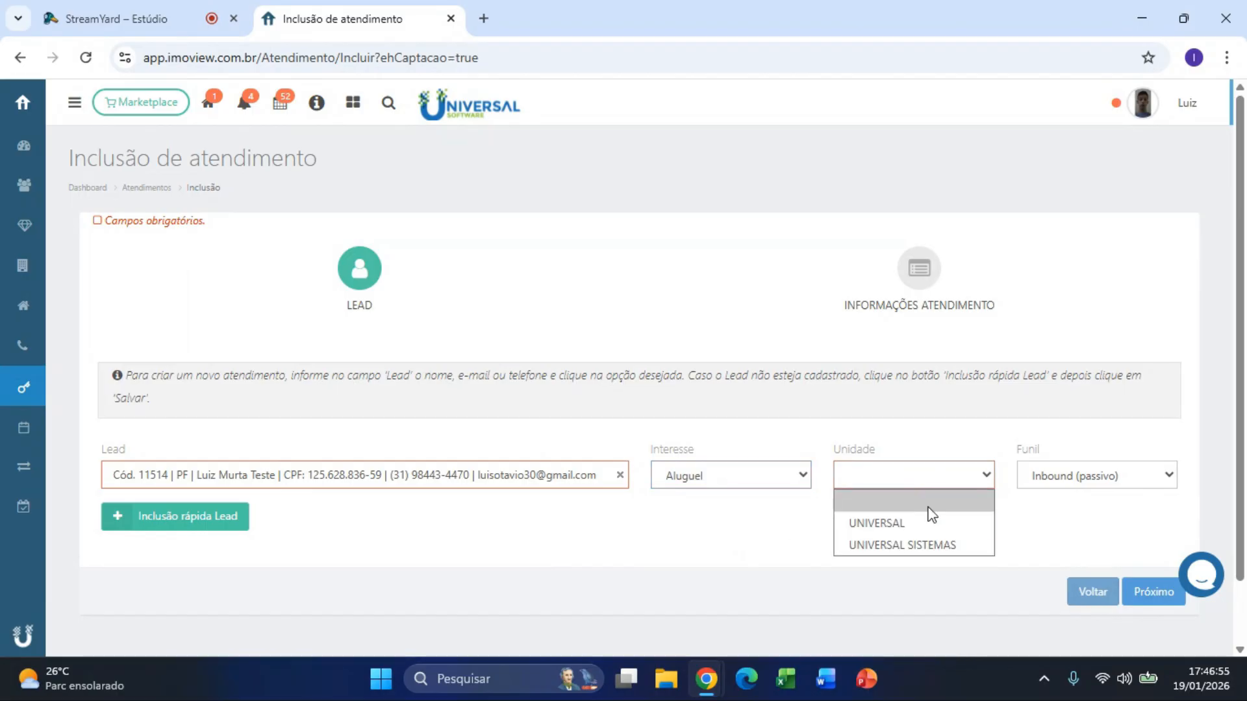
click(925, 523)
click(1073, 475)
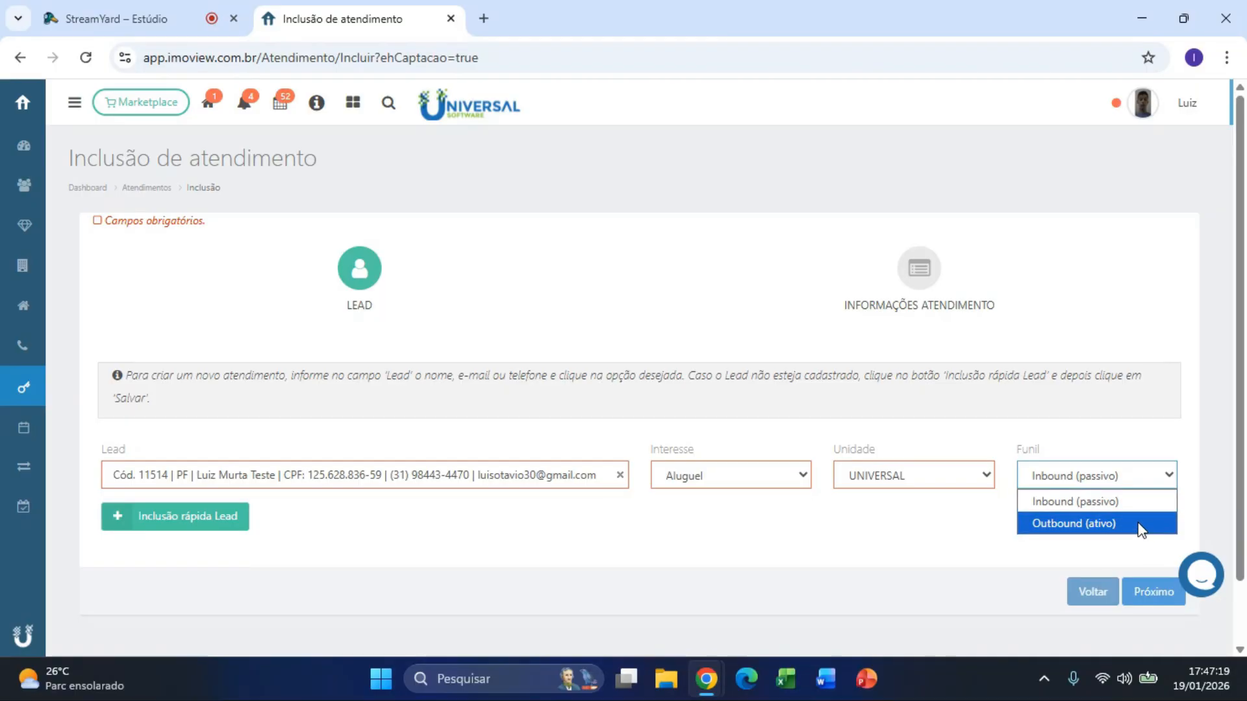
click(1136, 506)
click(1154, 591)
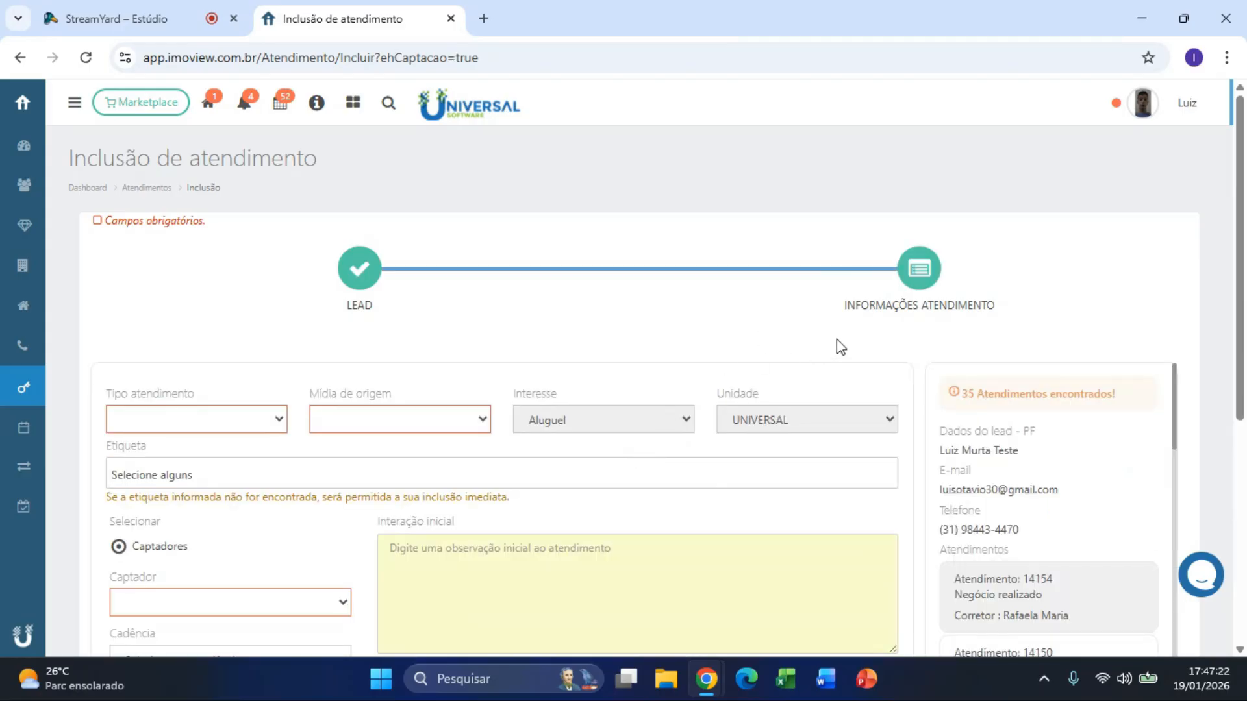
Step: Set atendimento type to On-line and origin media to Site, leaving Etiqueta empty
scroll(837, 339, down, 1)
click(234, 330)
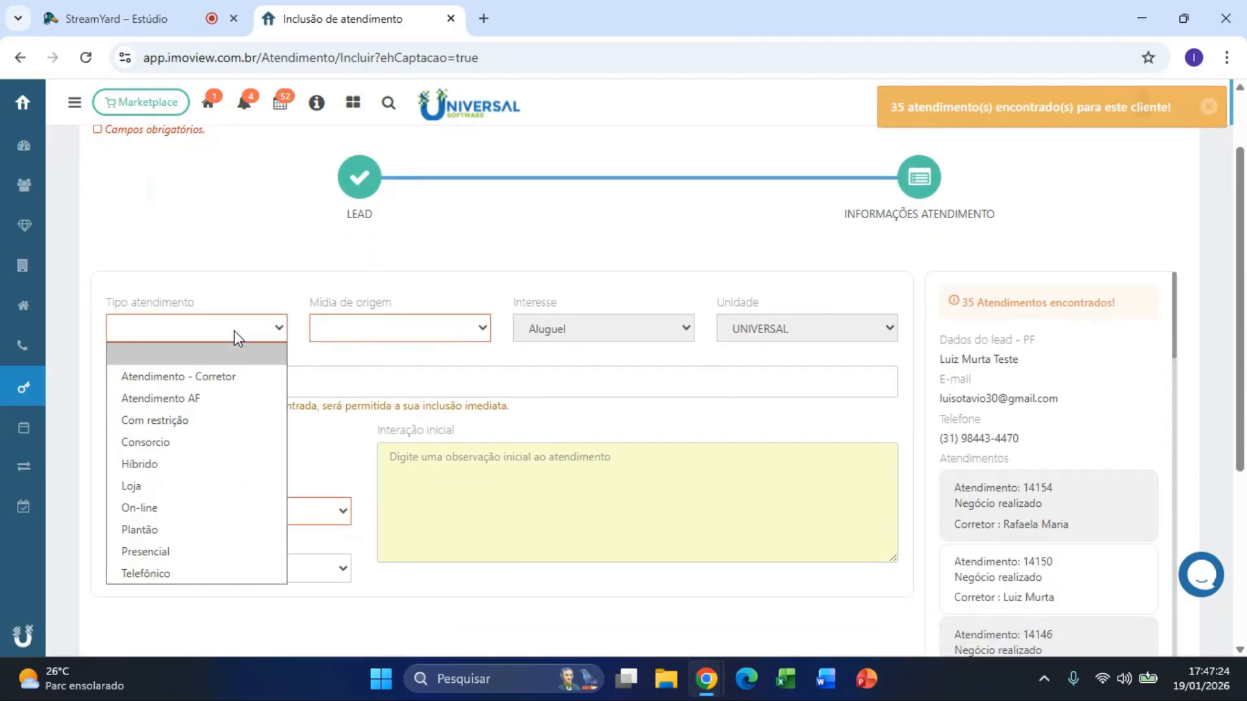
click(173, 513)
click(470, 329)
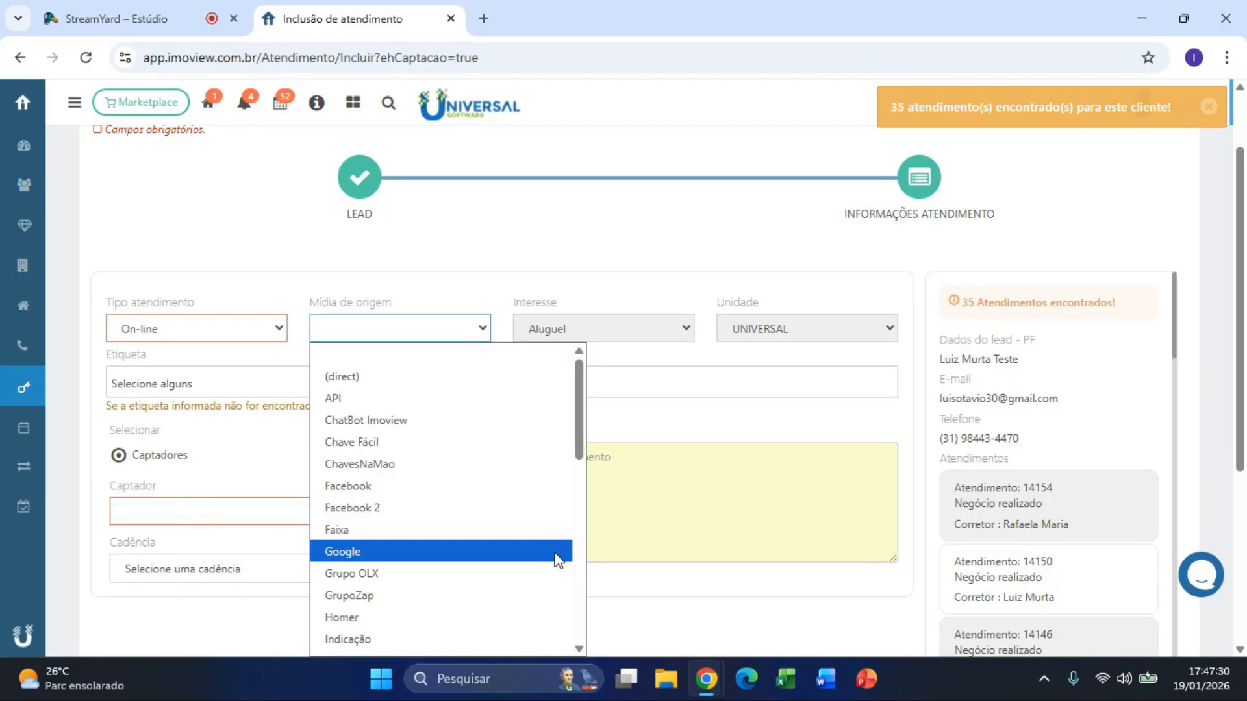
scroll(555, 560, down, 5)
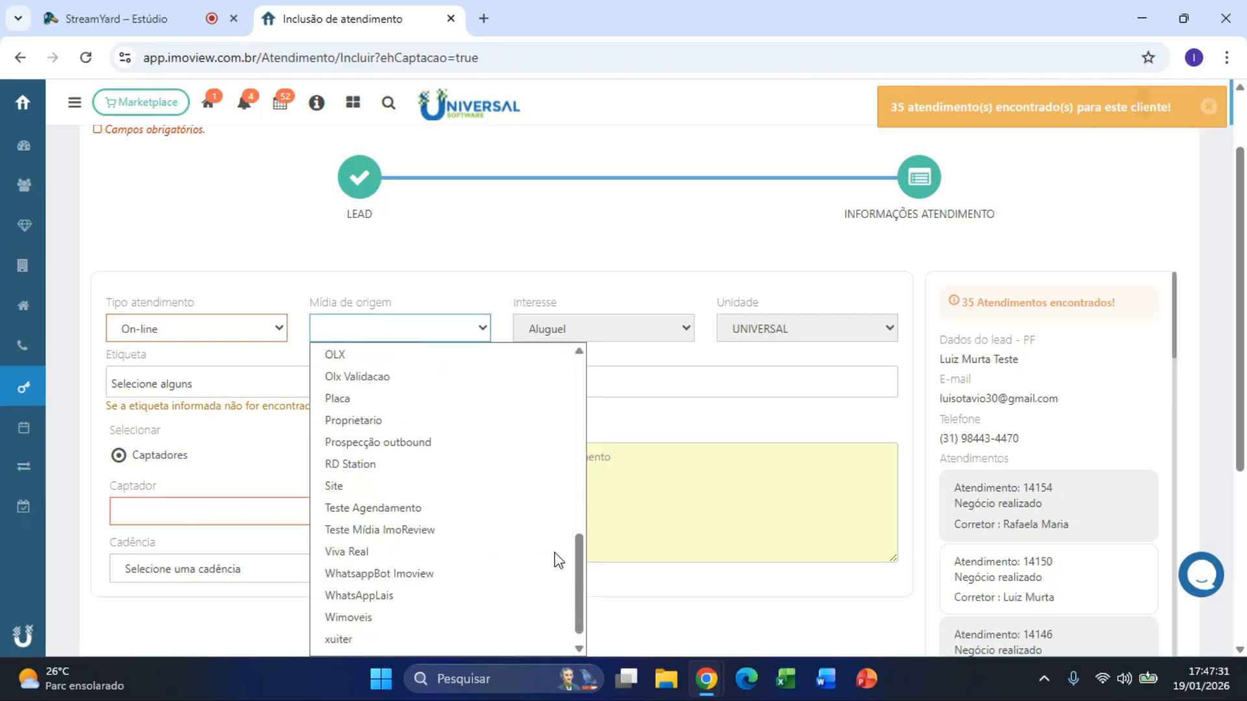
click(374, 499)
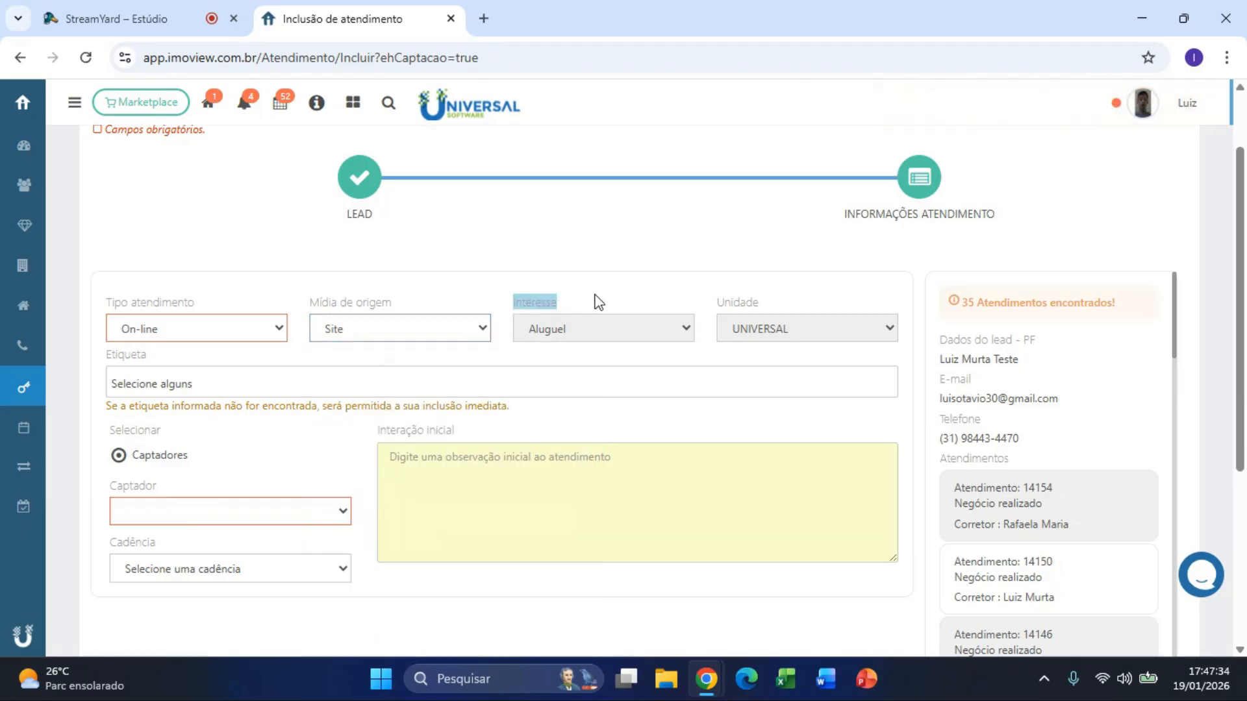
double_click(745, 300)
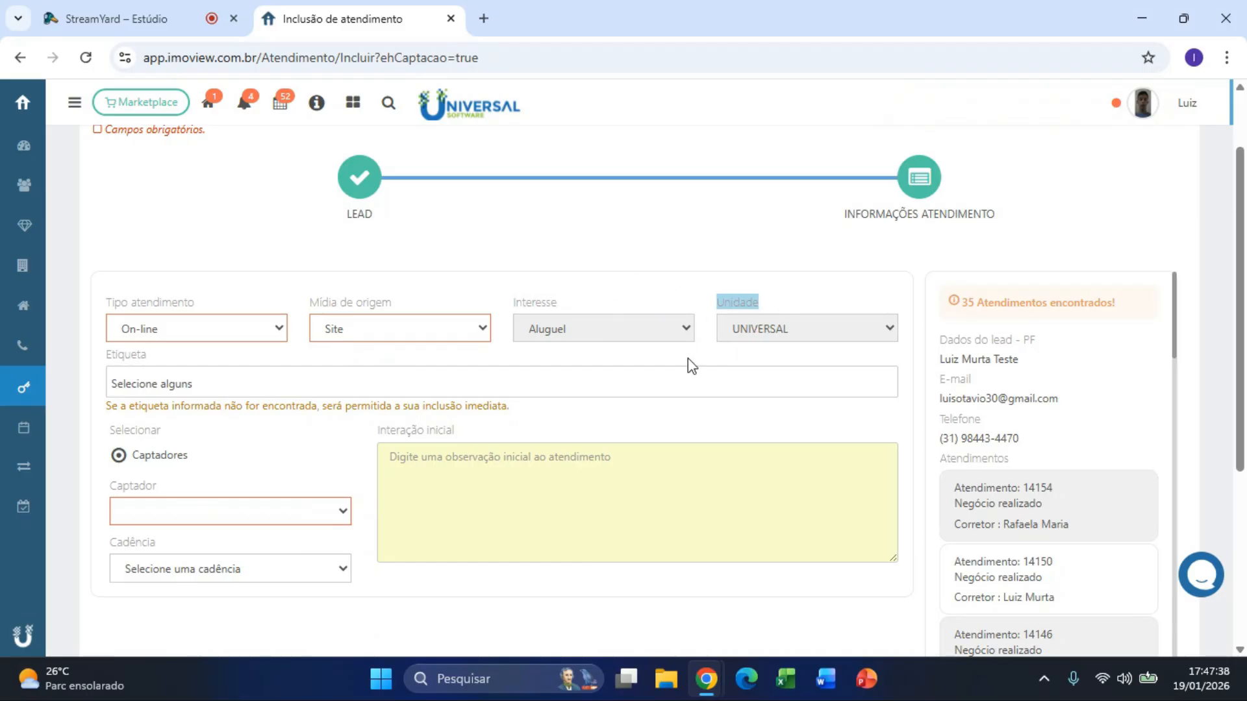
scroll(919, 403, down, 5)
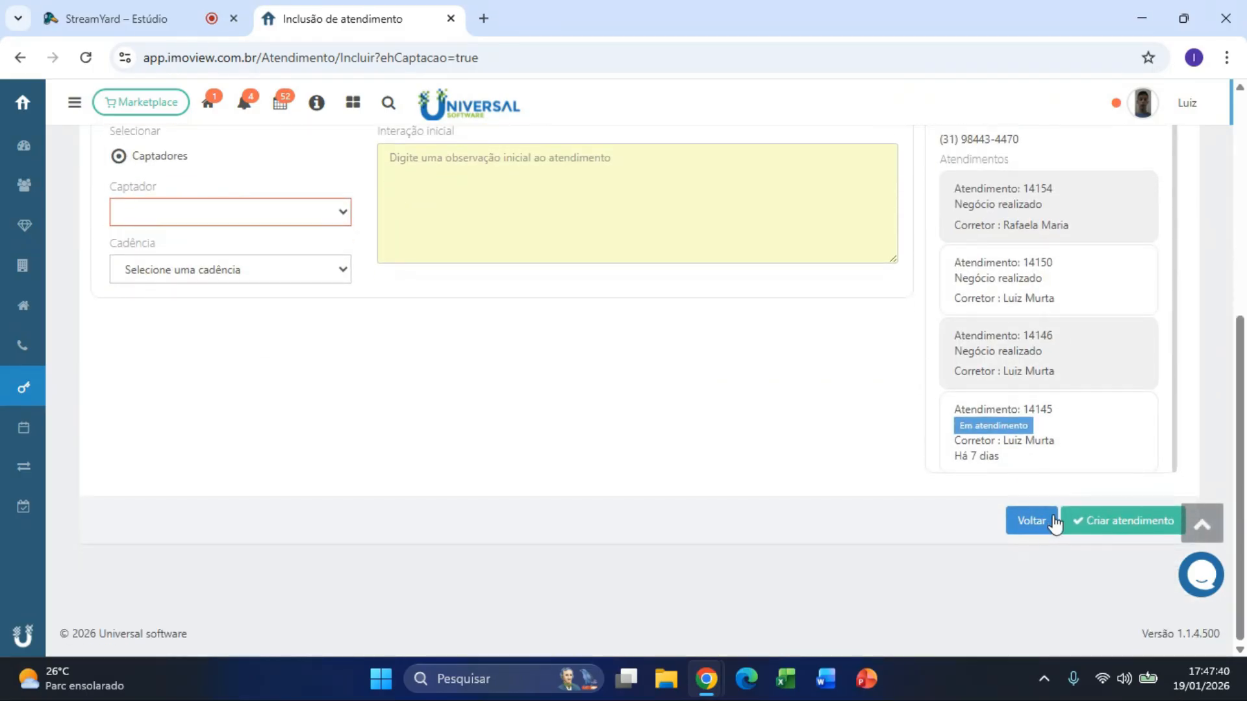
scroll(1039, 524, up, 5)
click(215, 367)
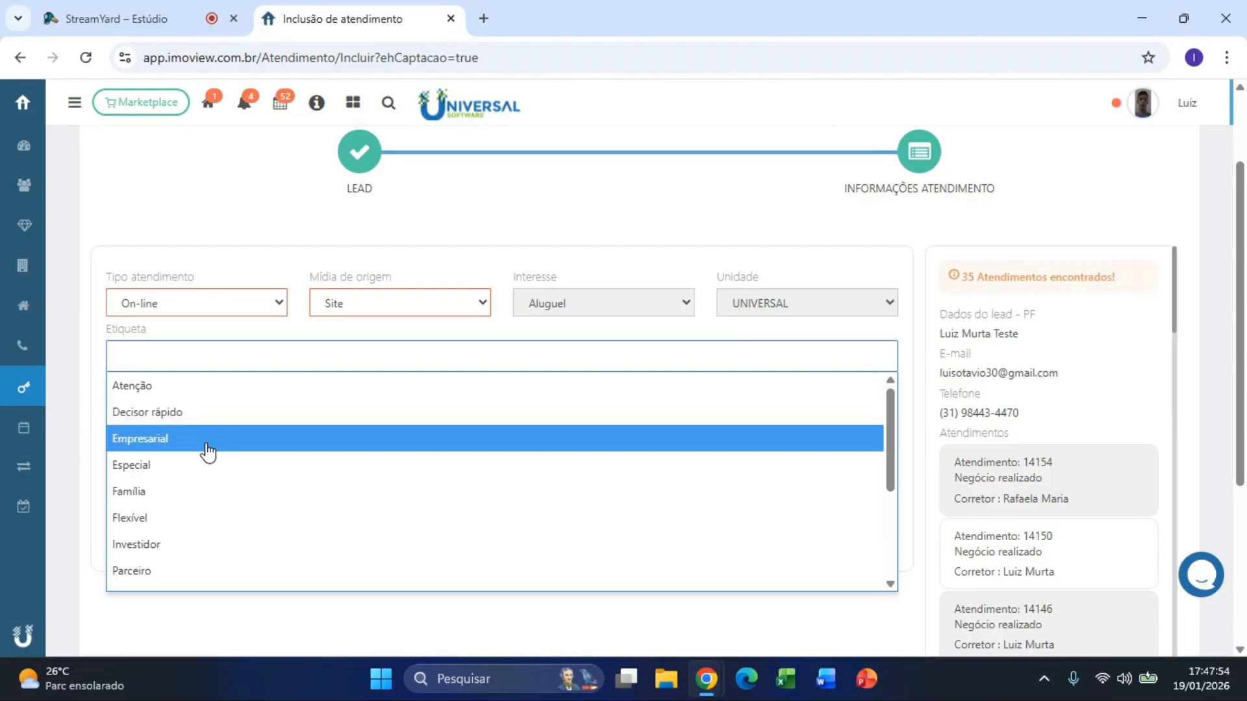
click(116, 332)
drag(116, 331, 161, 335)
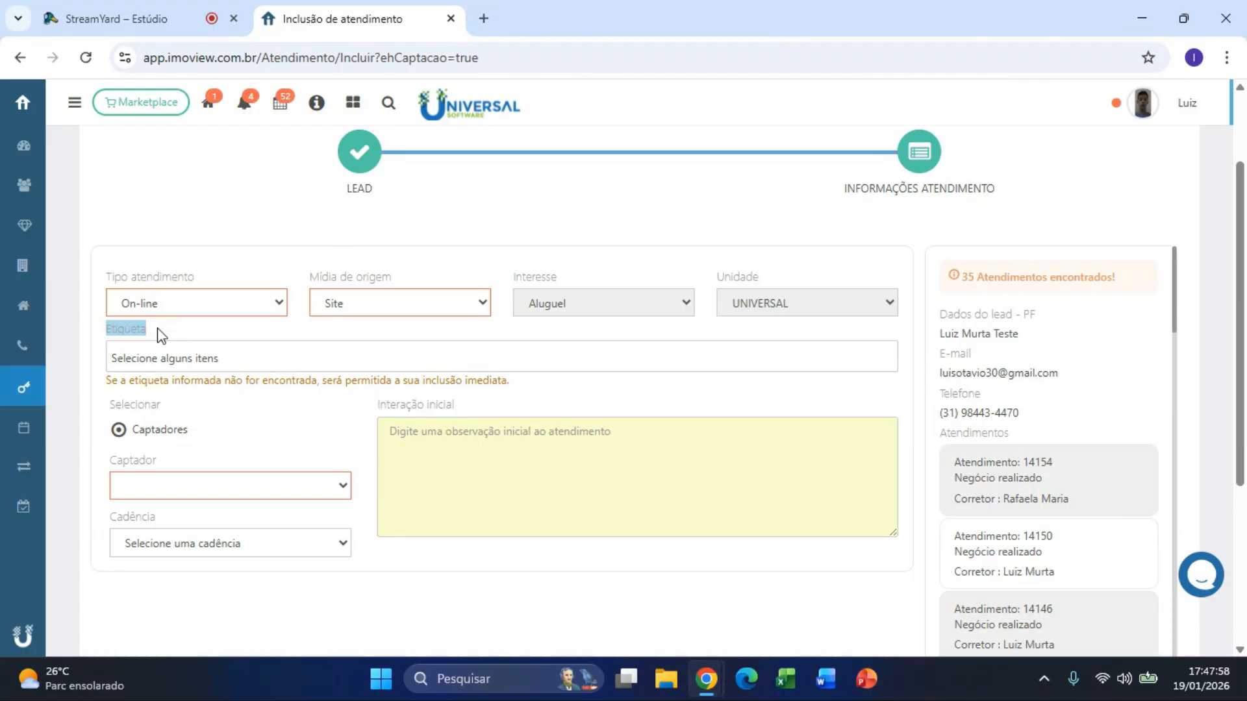
click(156, 443)
Step: Choose the captador, enter 'Teste.' as the initial interaction, and click Criar atendimento
click(209, 485)
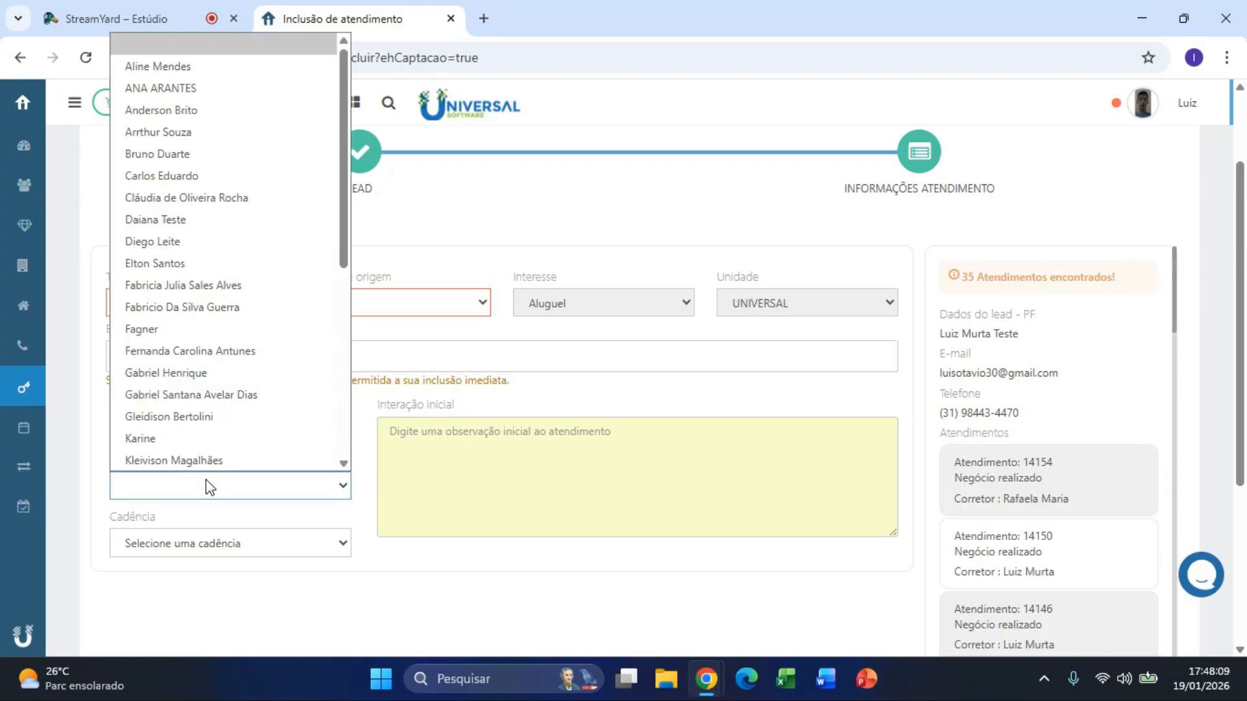
text(luiz)
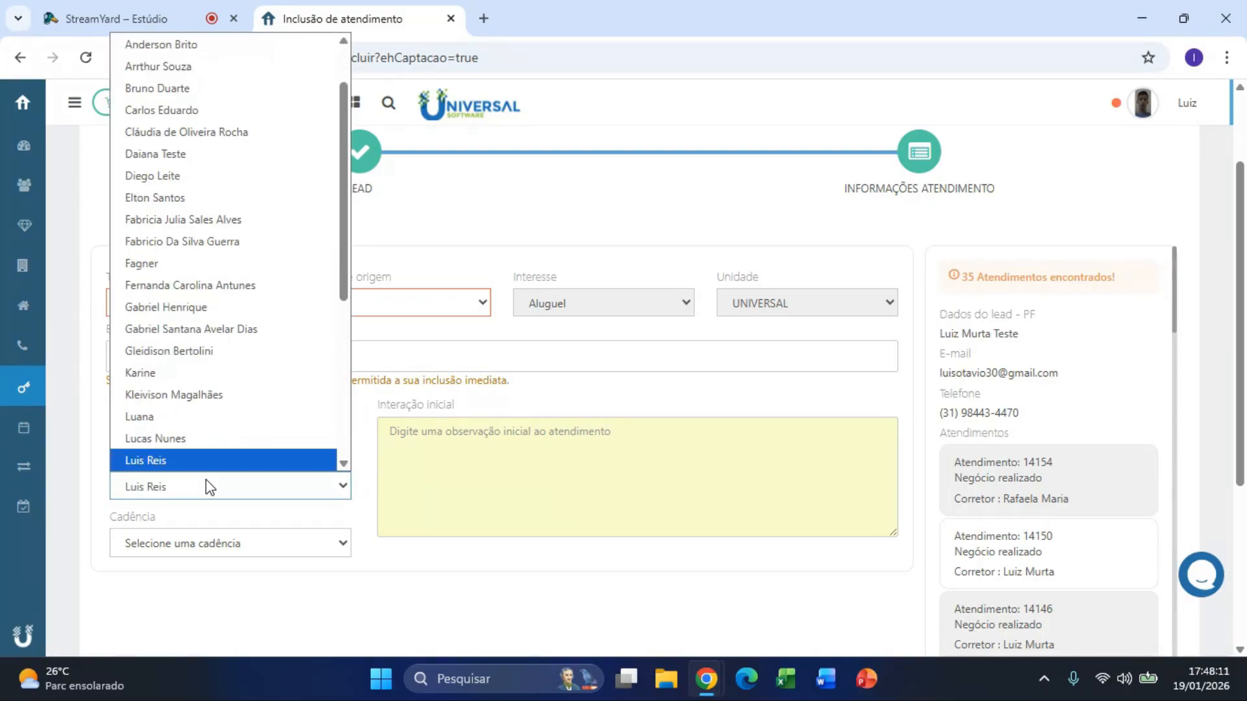
click(207, 461)
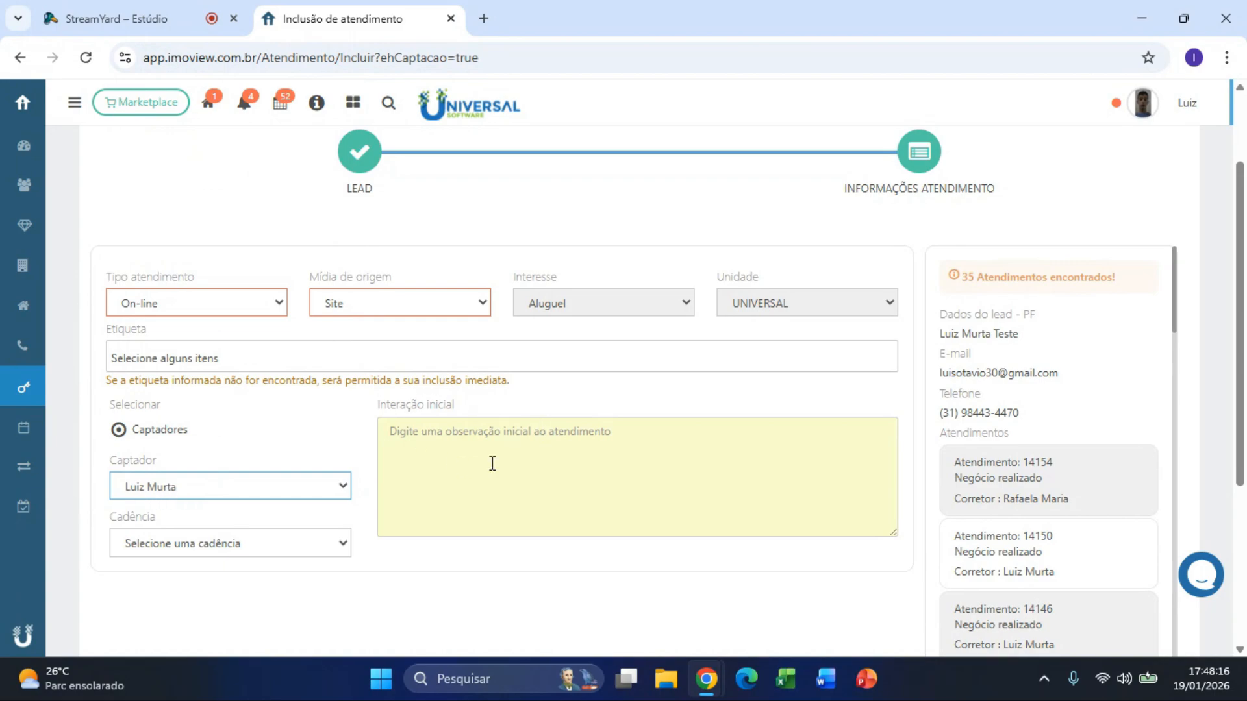
click(457, 426)
text(Te)
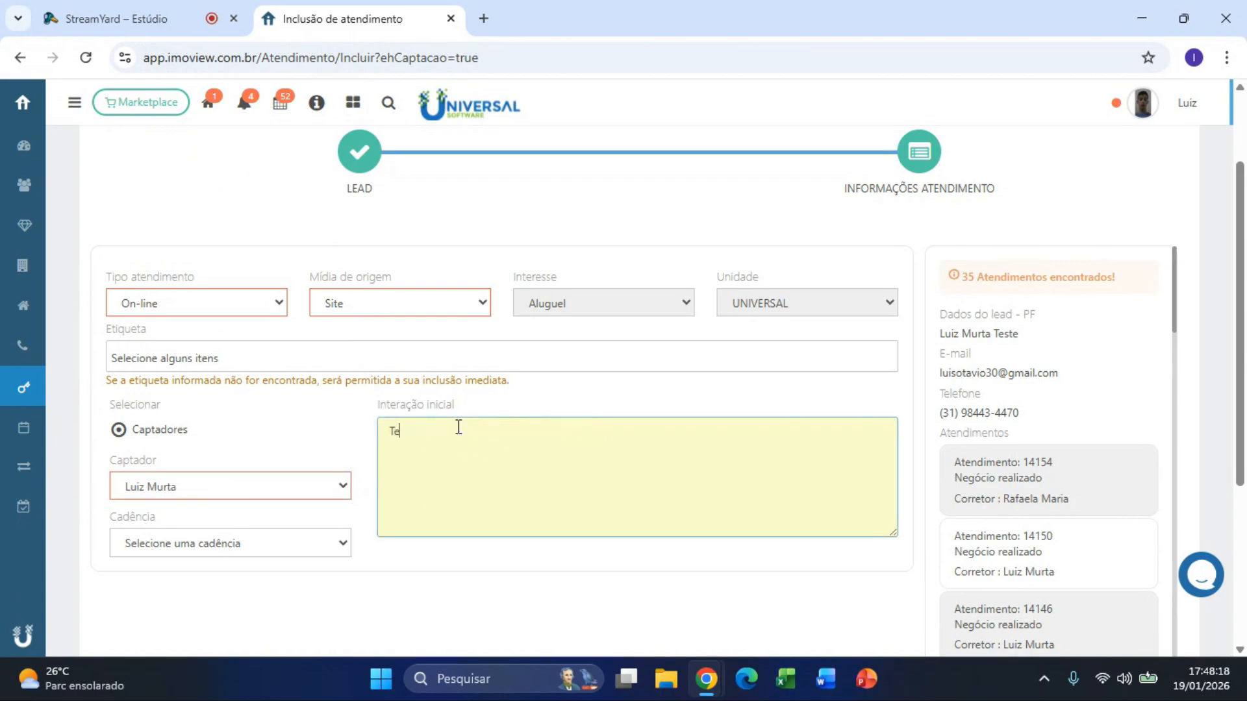
text(ste.)
scroll(1176, 529, down, 4)
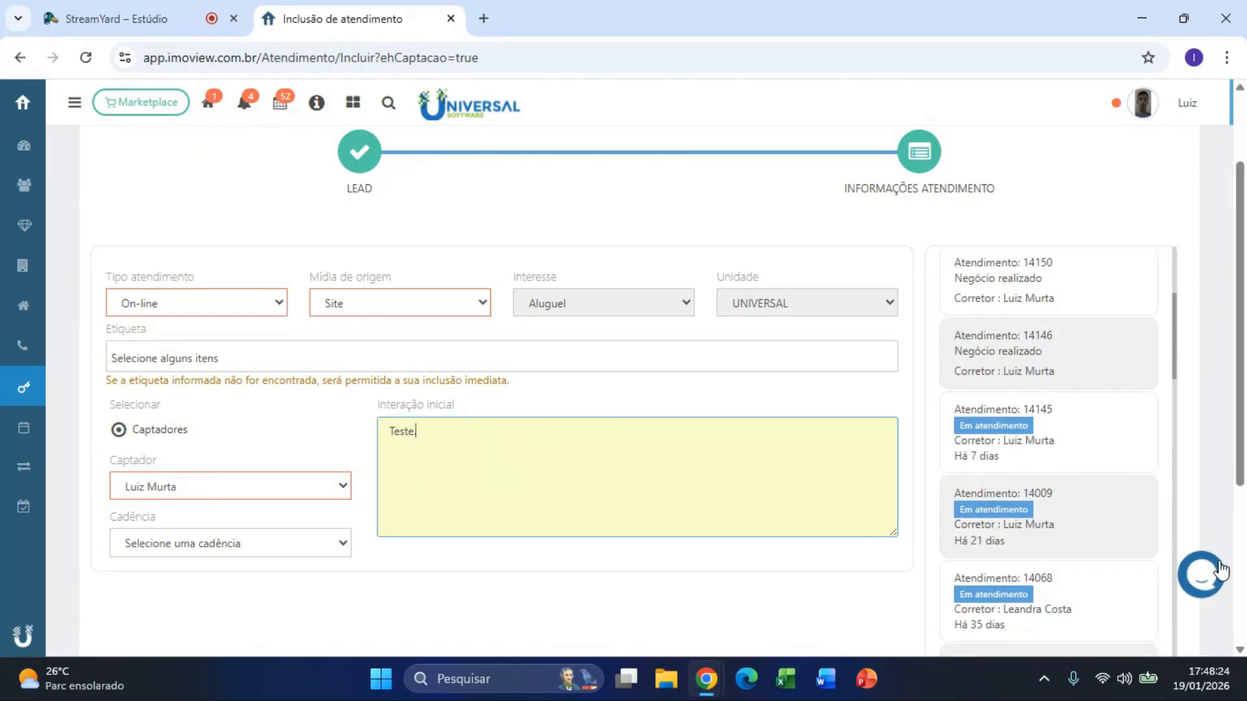
scroll(1221, 572, down, 4)
click(1105, 520)
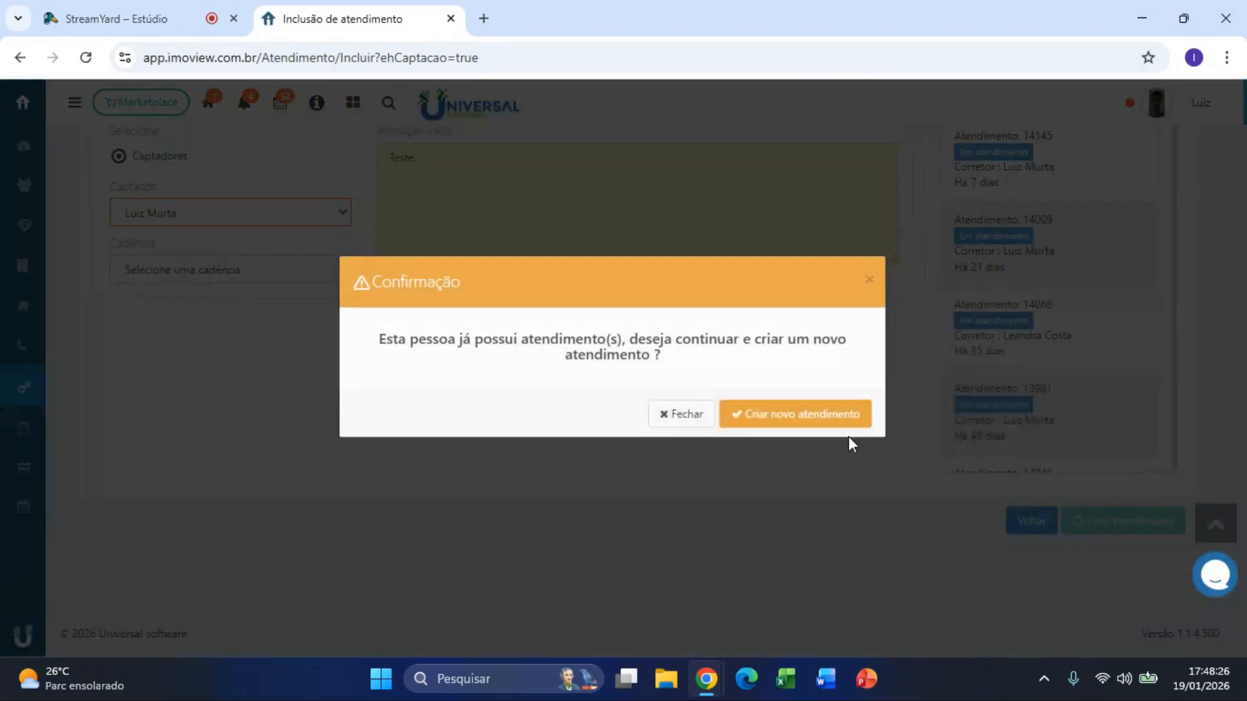
Step: Confirm Criar novo atendimento and glance at the new atendimento's Ações menu
click(838, 429)
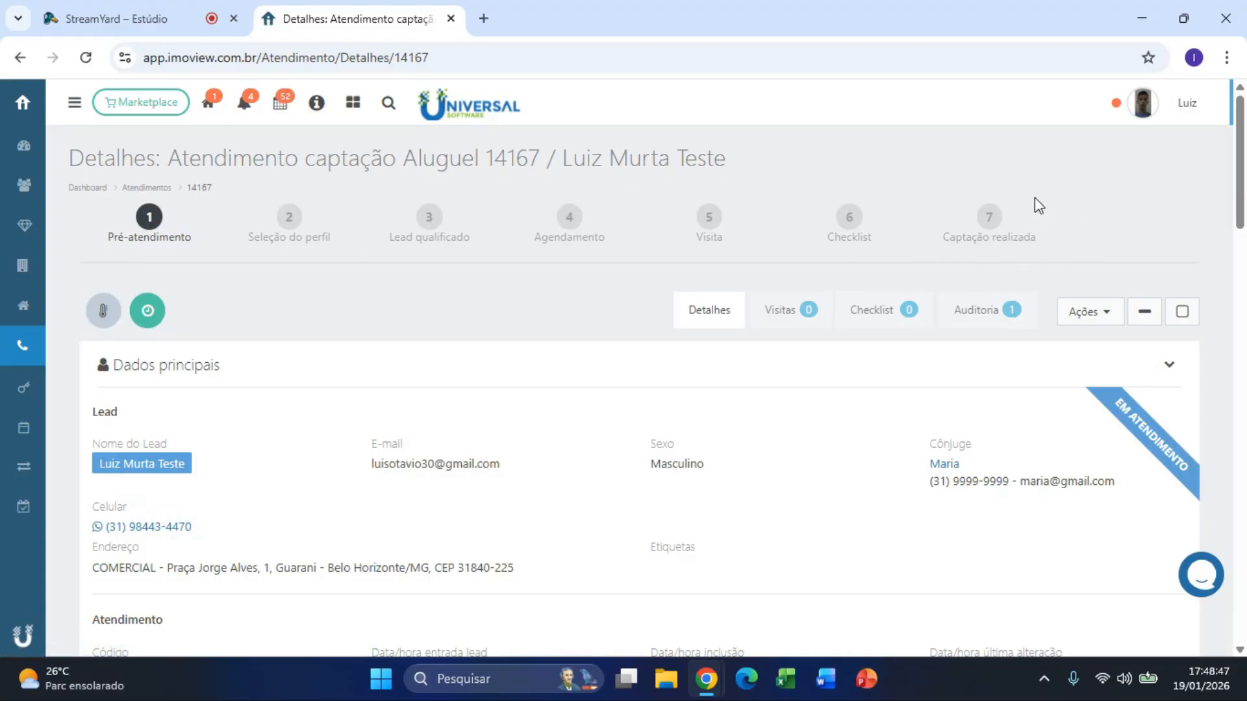
click(1114, 324)
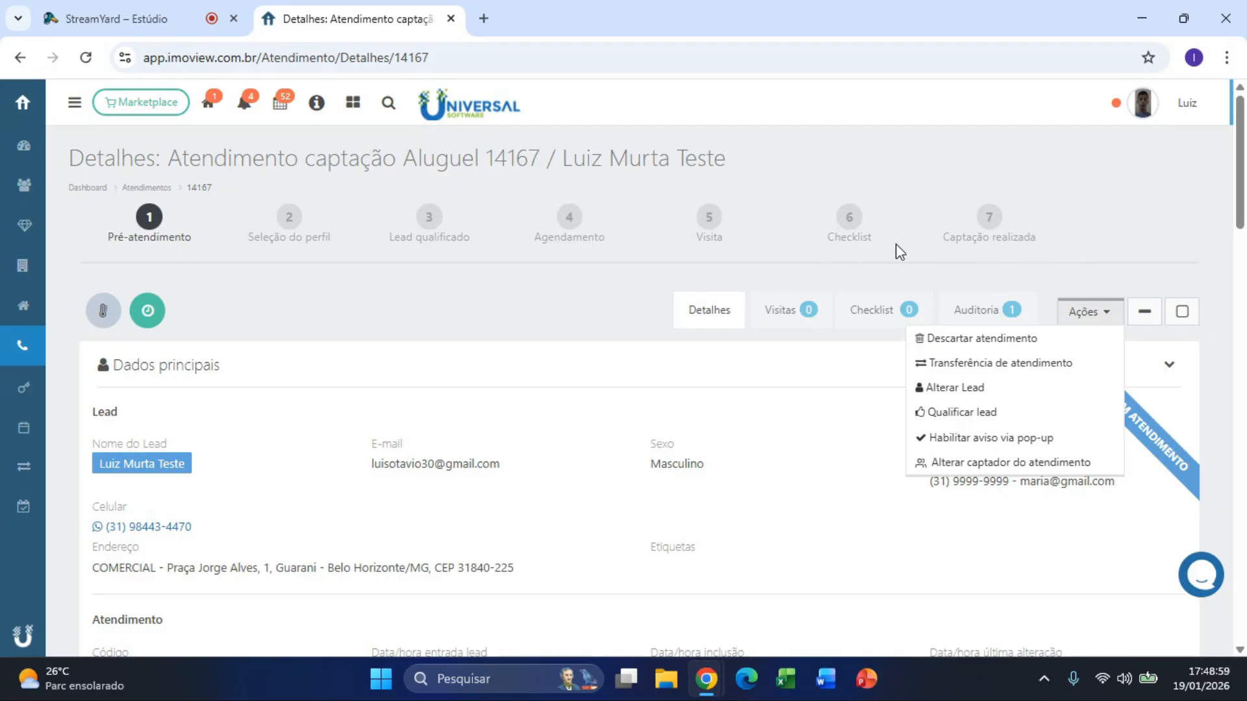
mouse_move(848, 236)
mouse_down()
mouse_move(827, 256)
mouse_move(833, 234)
mouse_move(866, 239)
mouse_up()
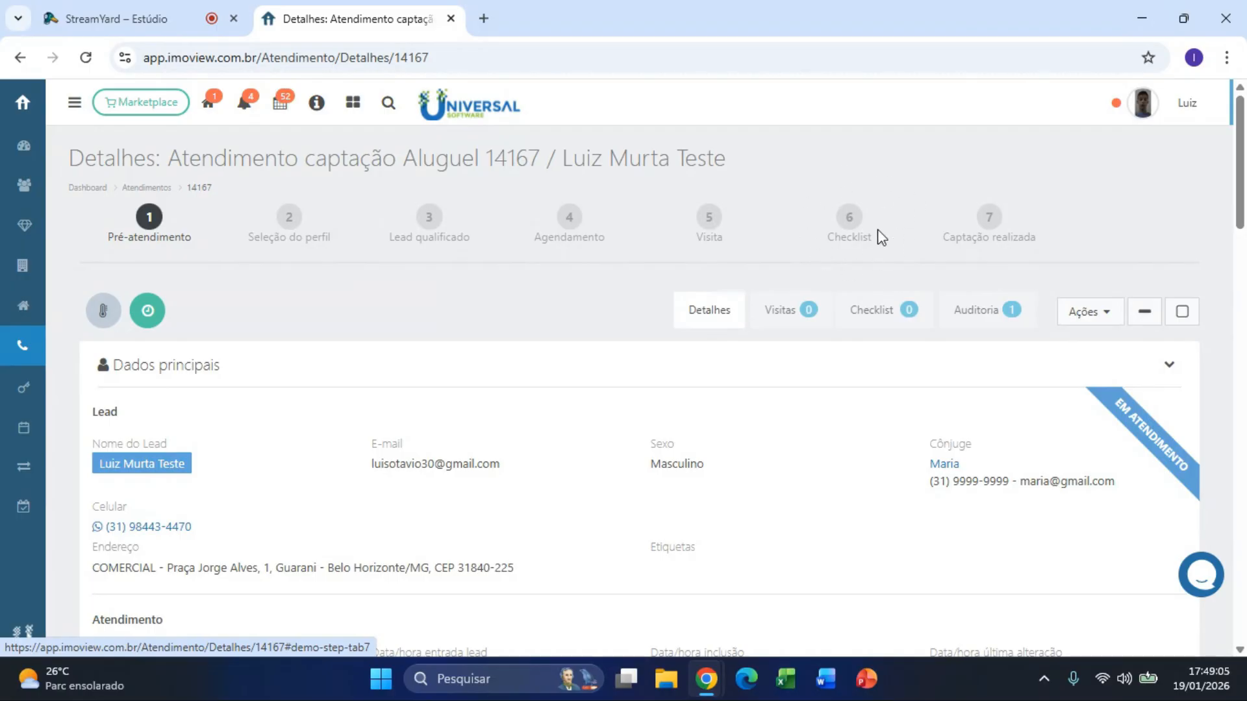
Step: View atendimento 14167's Checklist tab, then return to its Detalhes page
click(890, 321)
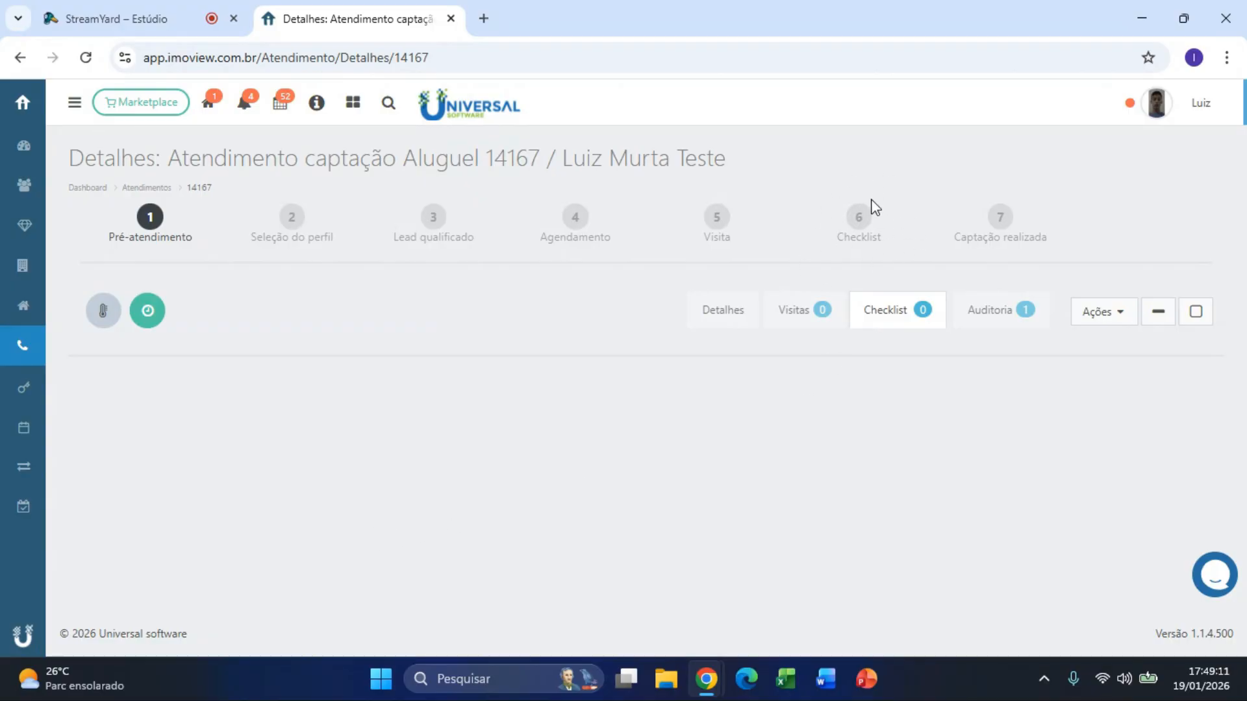
click(728, 325)
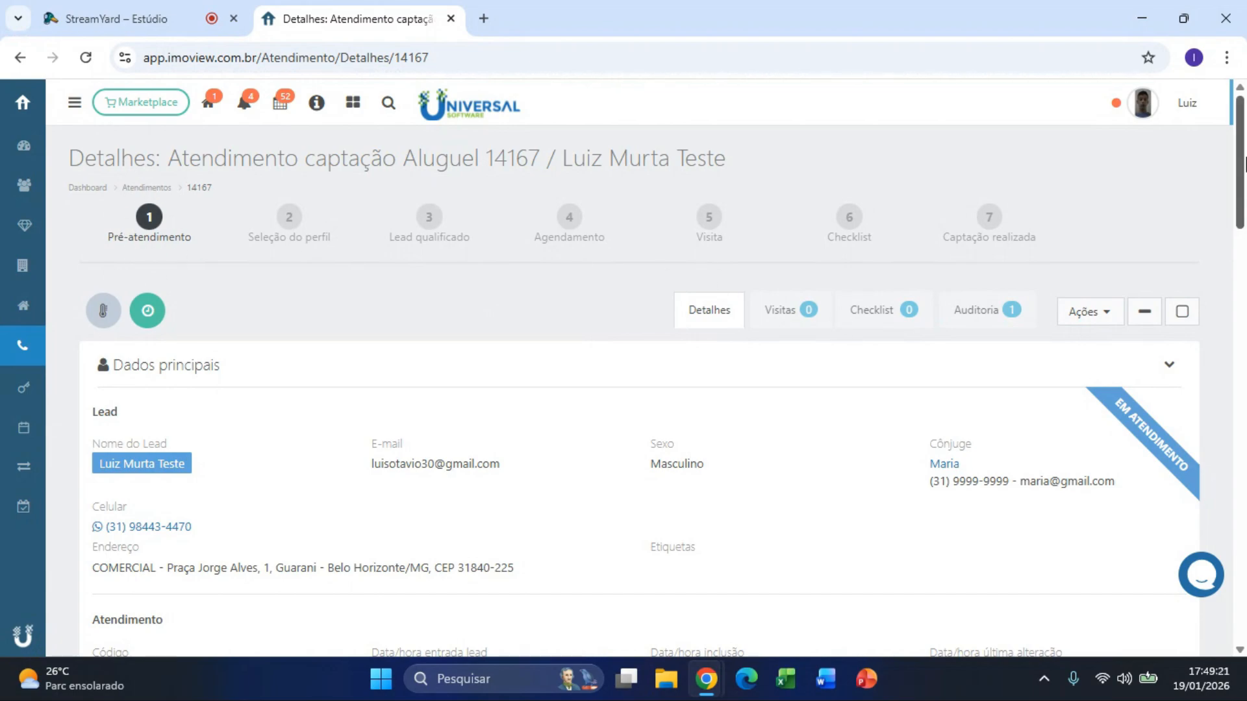
drag(1244, 163, 1244, 327)
drag(1244, 326, 1244, 341)
drag(117, 167, 172, 171)
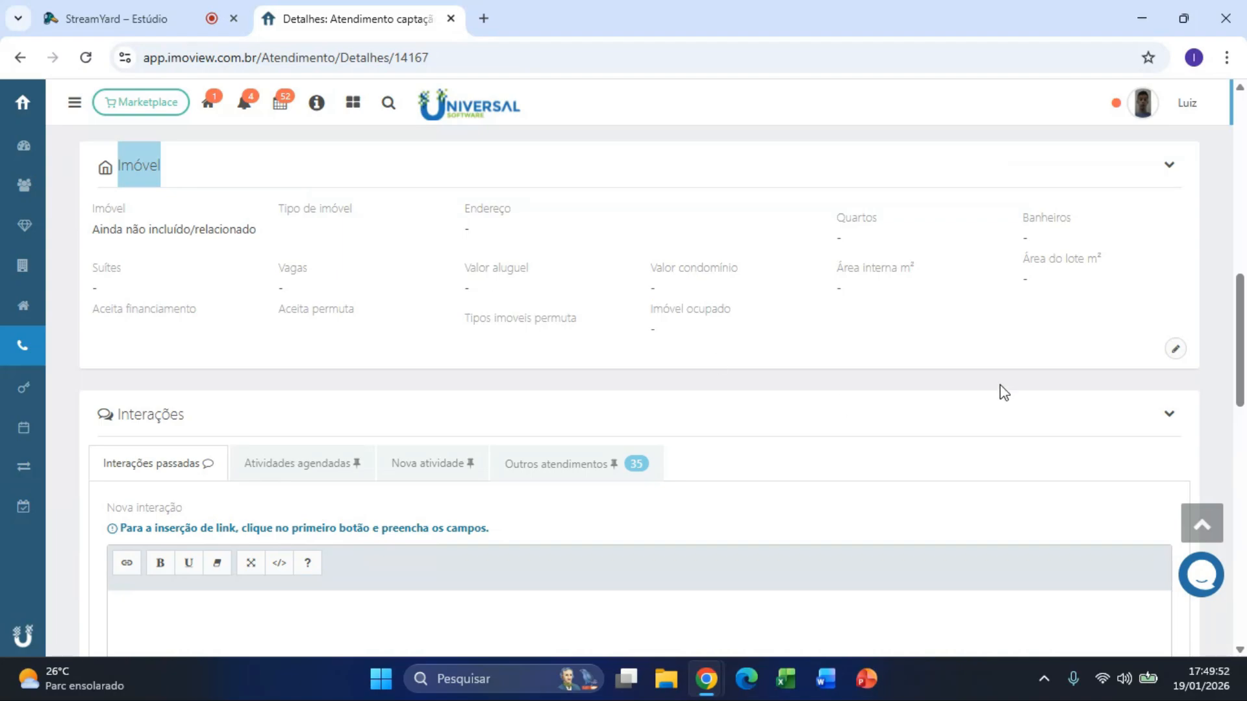
Step: Edit the atendimento's new imóvel and paste the CEP so the address auto-fills
click(1176, 350)
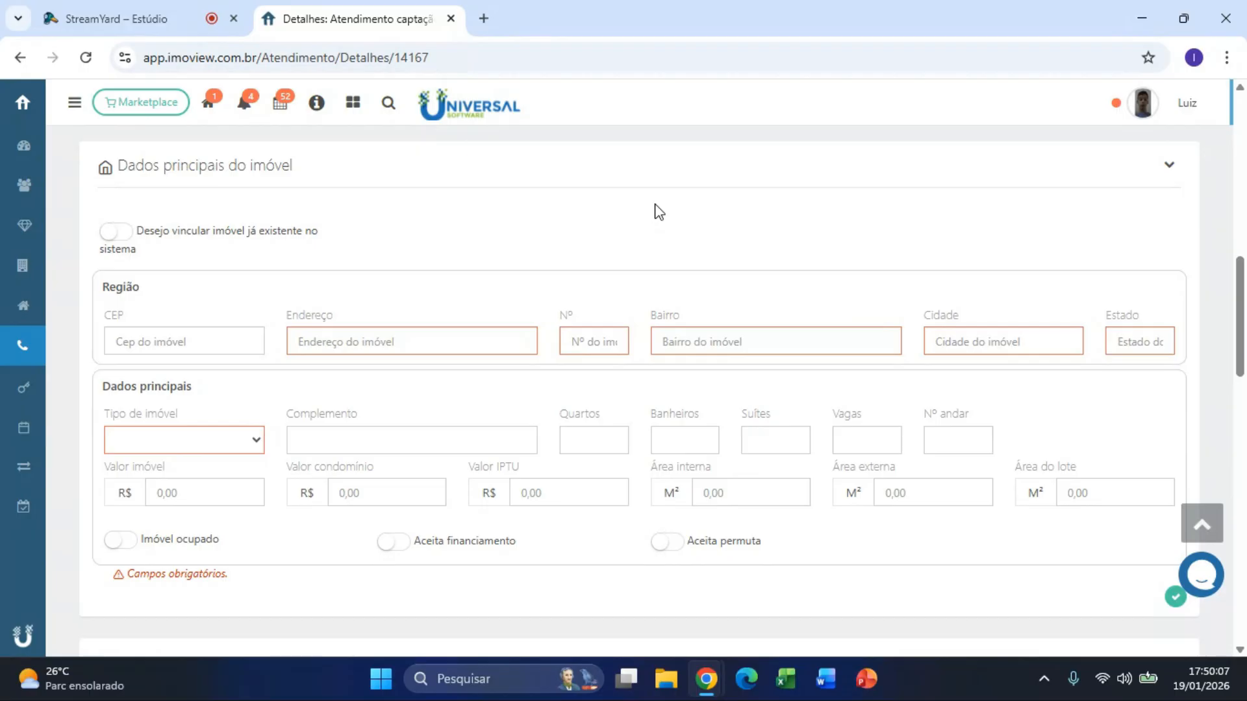
click(125, 247)
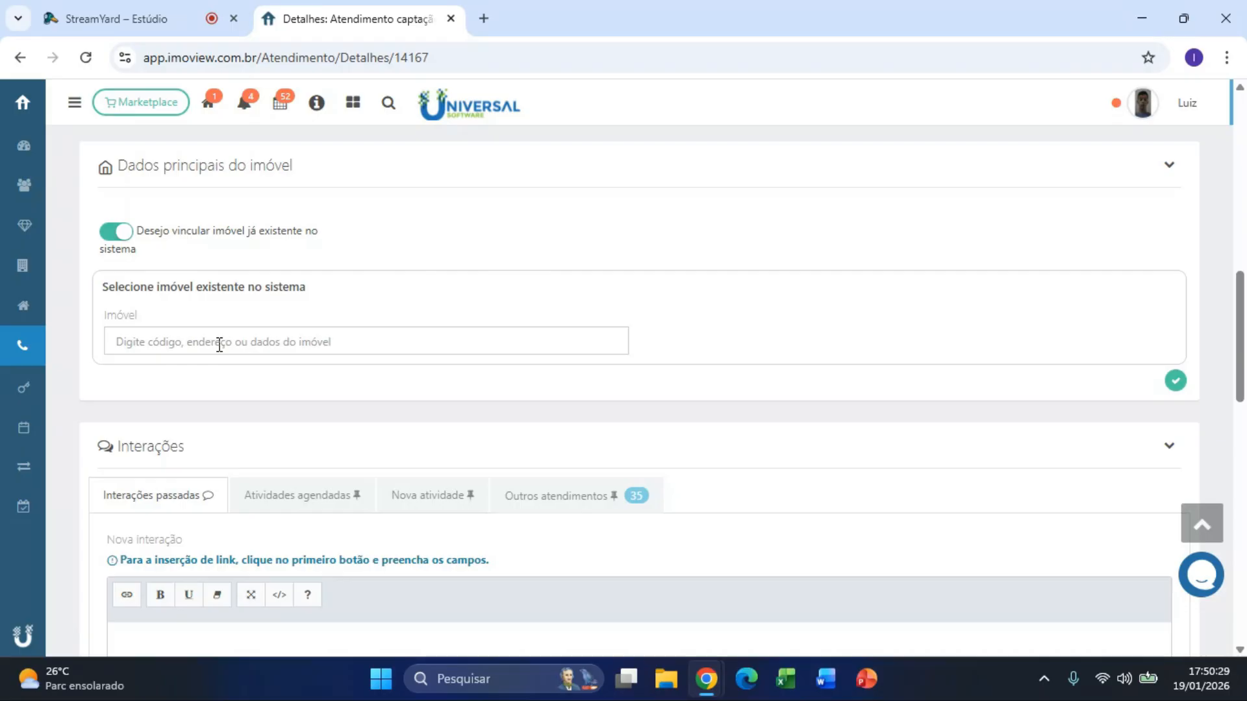
click(126, 239)
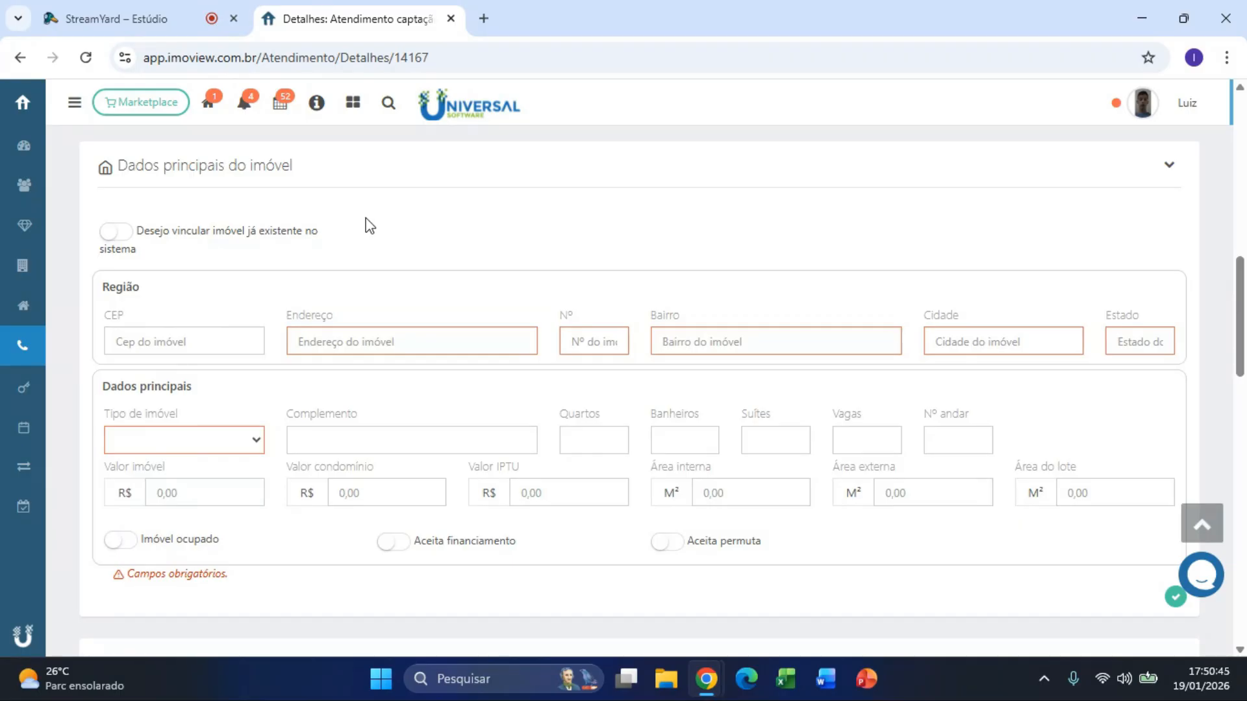
click(150, 352)
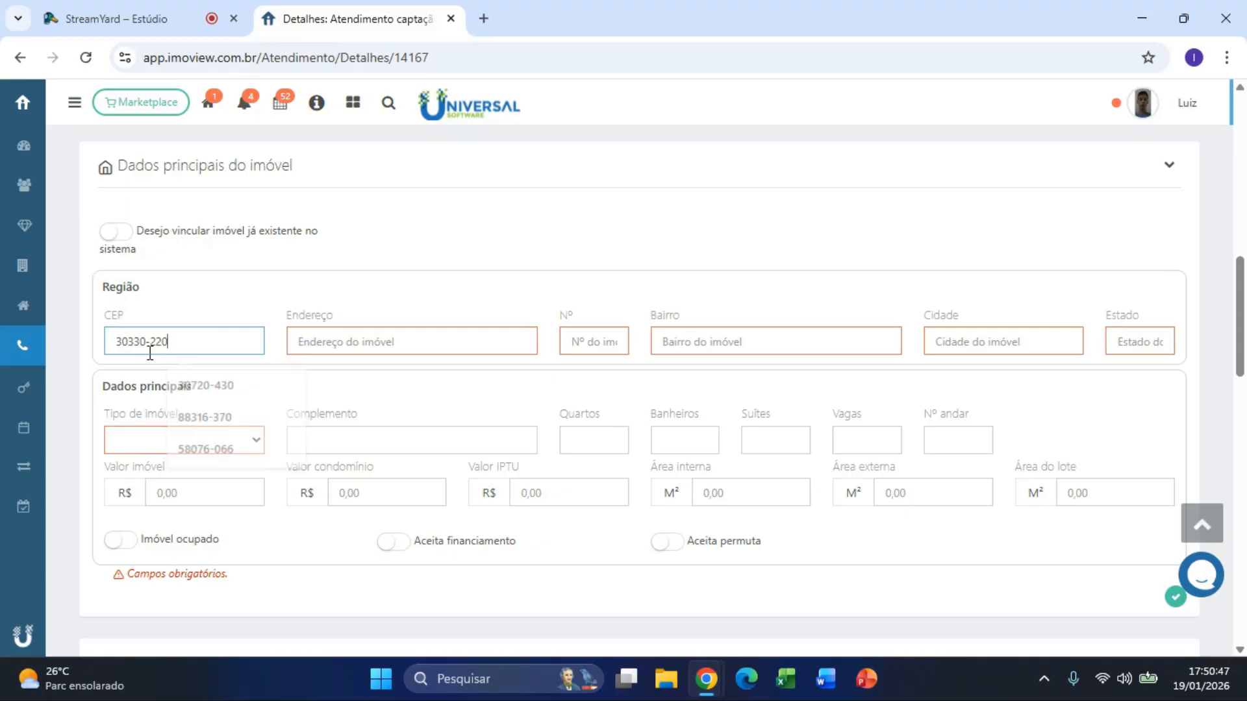
scroll(156, 349, up, 1)
click(458, 341)
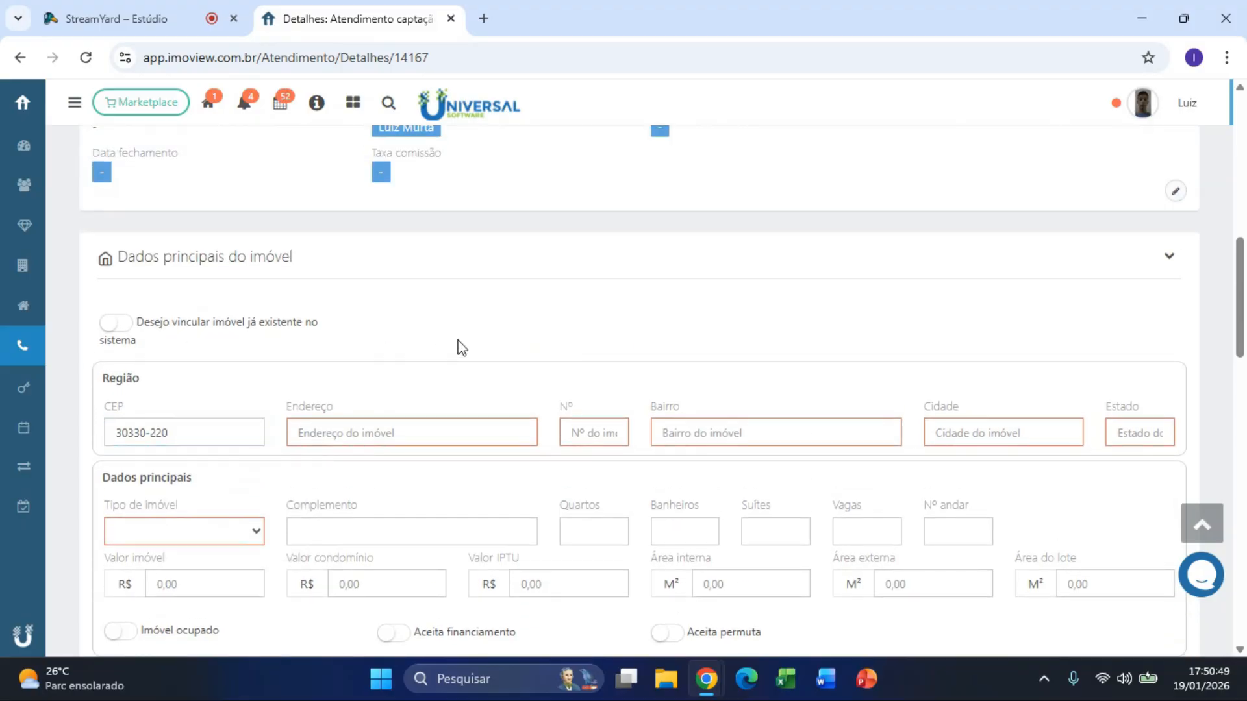
Step: Enter street number 100, set Tipo de imóvel to Apartamento, and save the property
click(621, 420)
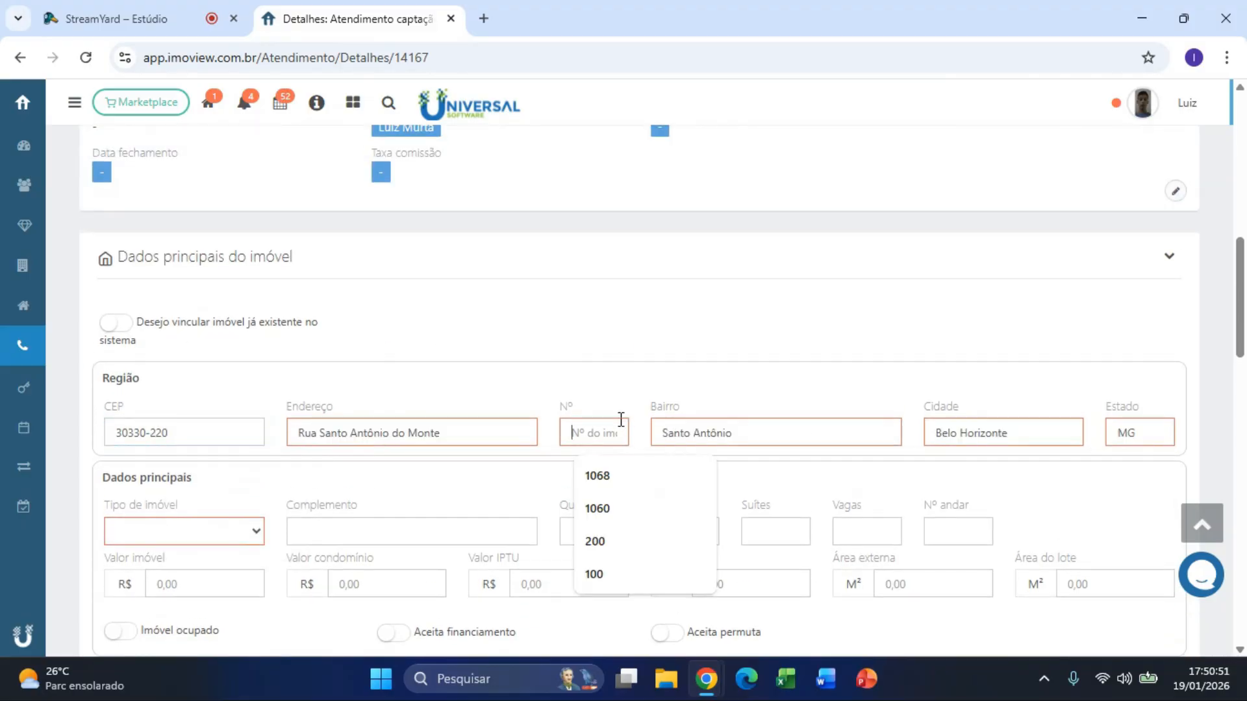
text(100)
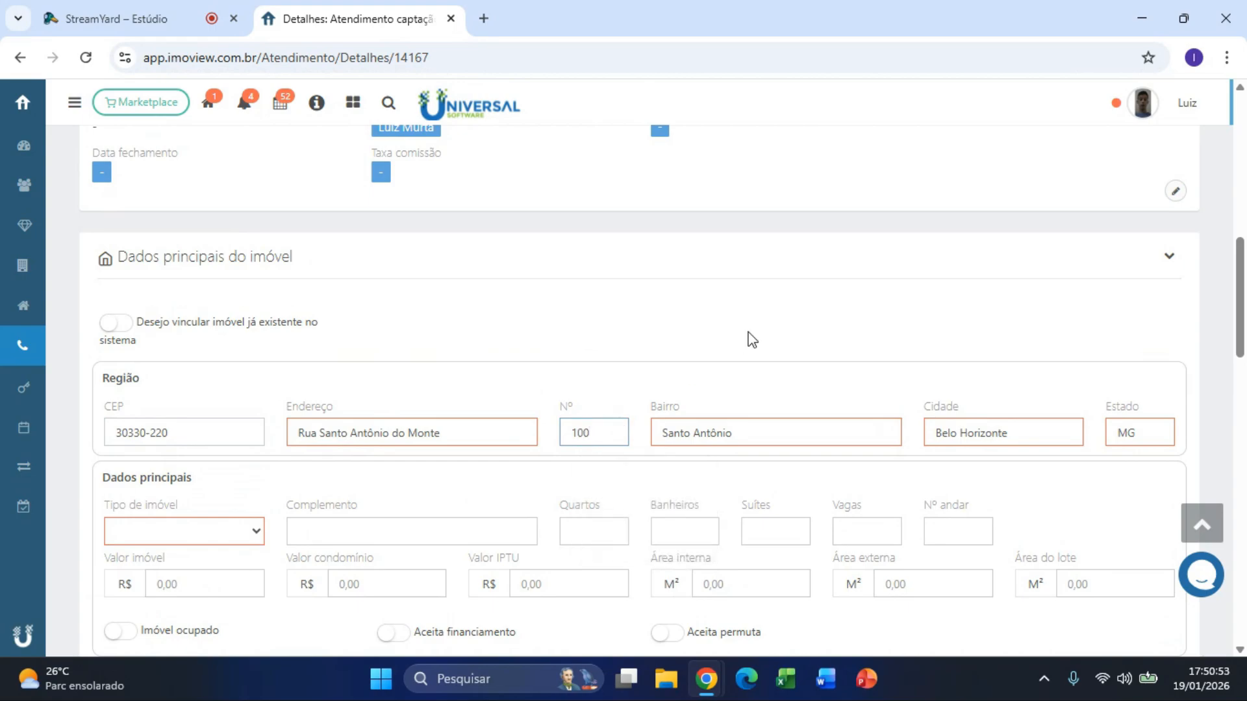
scroll(750, 338, down, 1)
click(200, 448)
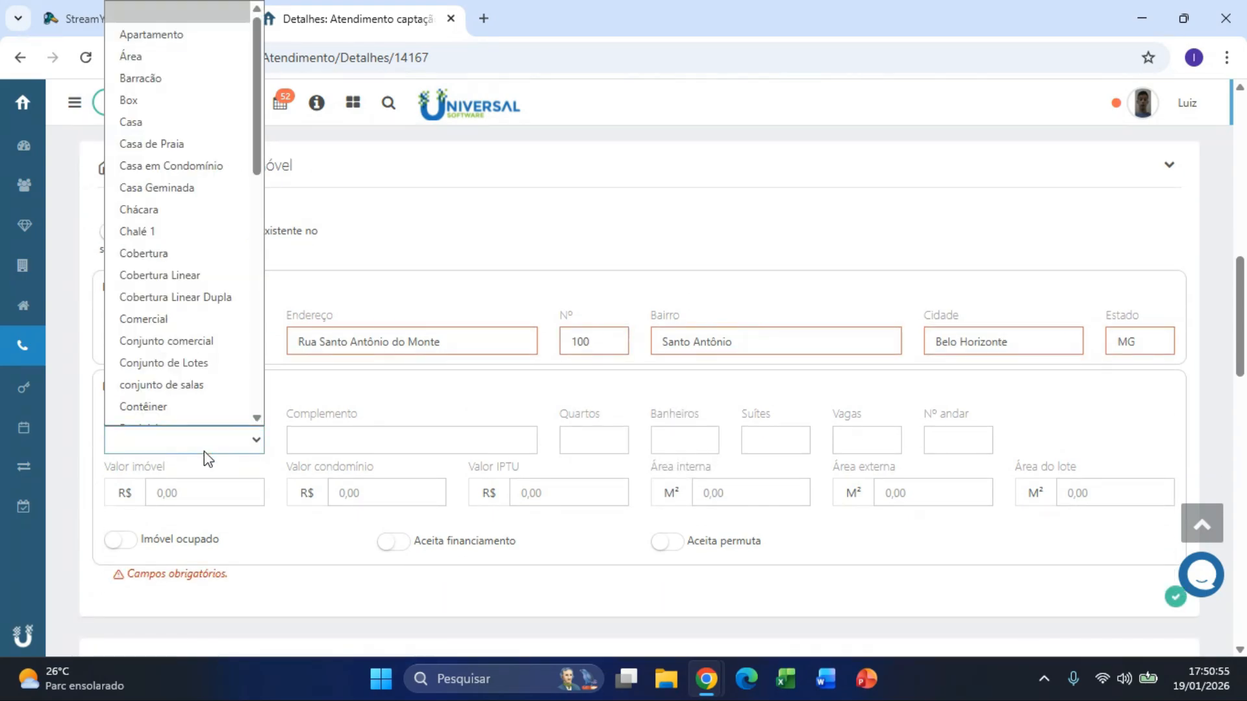
click(149, 26)
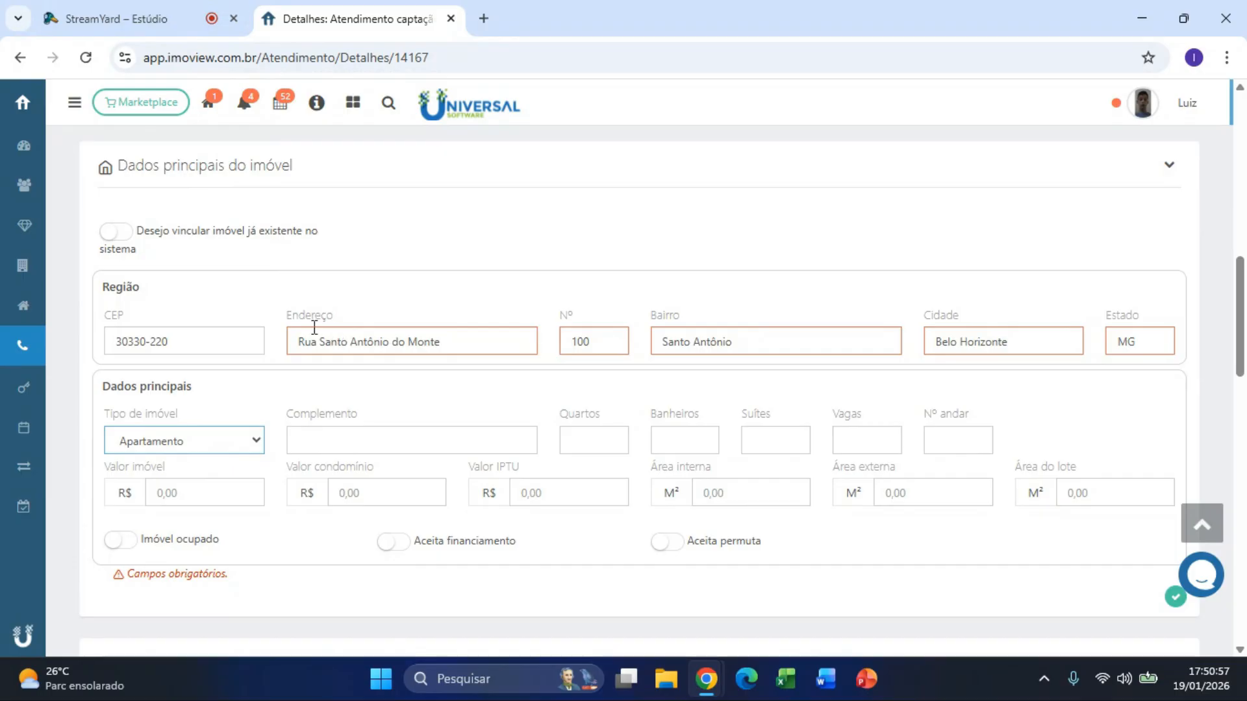
drag(281, 314, 348, 320)
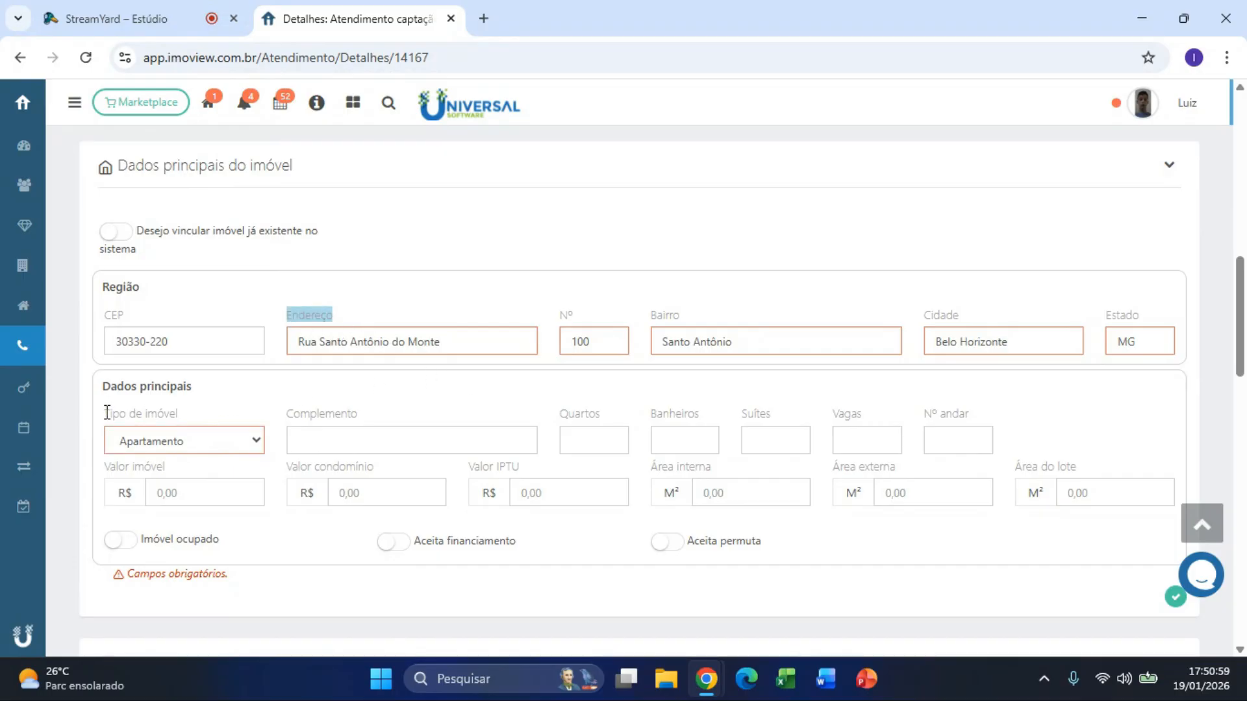
drag(108, 413, 252, 413)
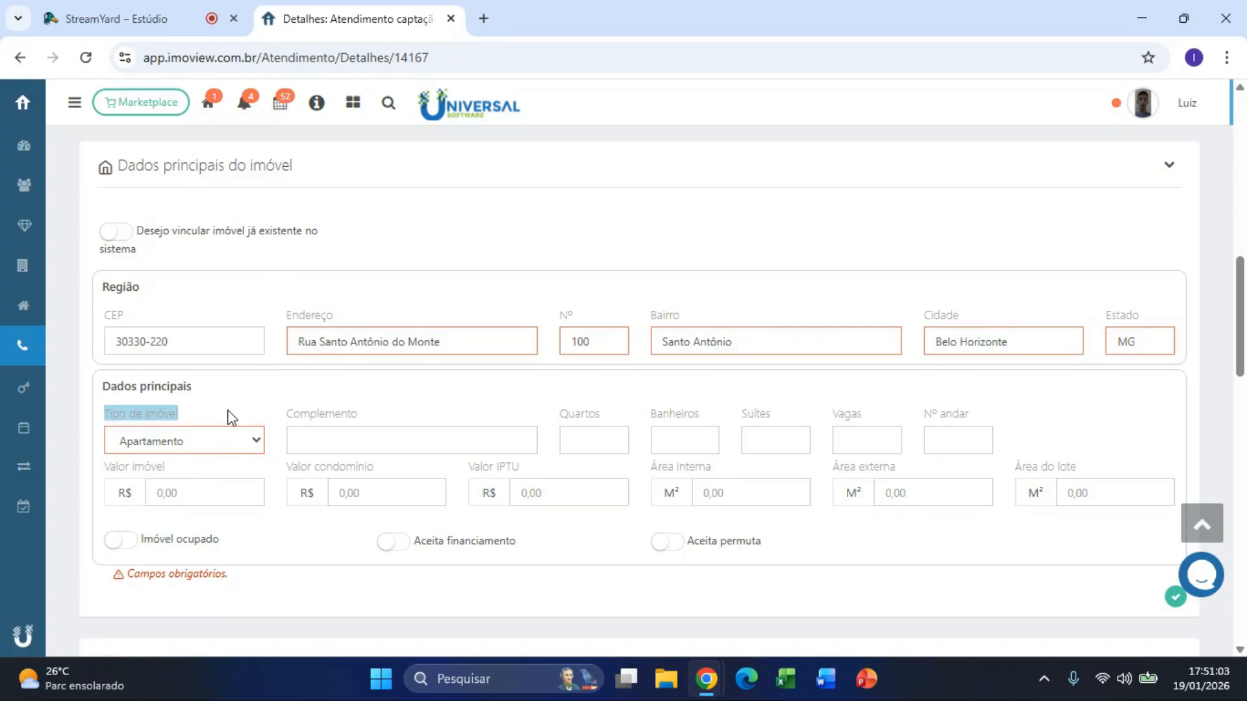
click(409, 398)
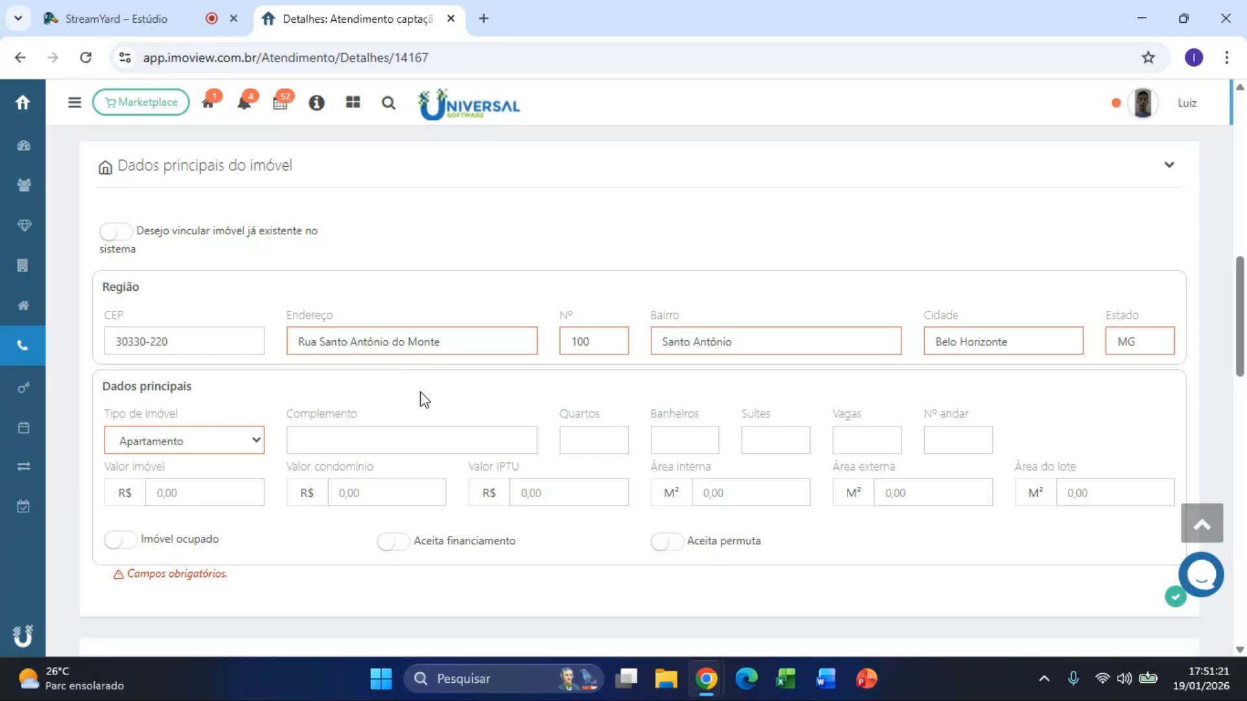
click(1174, 597)
scroll(780, 437, up, 10)
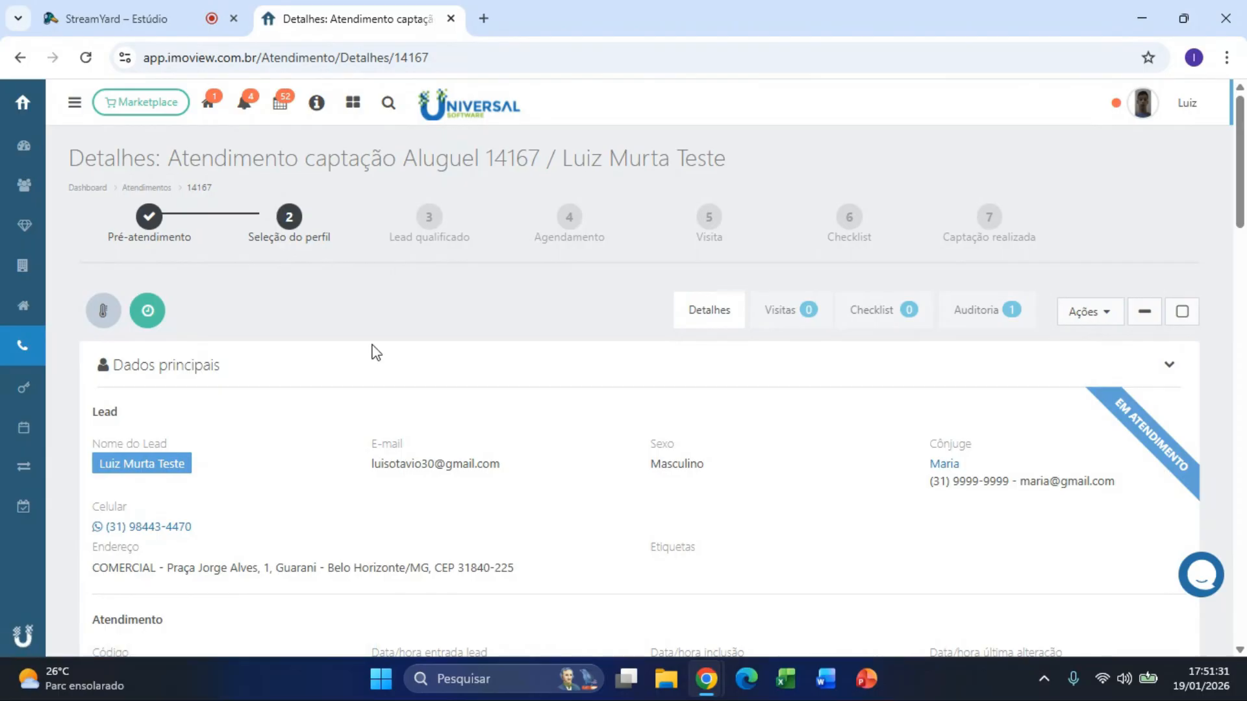
Step: Review the Interações history ('Teste.' and Inclusão do atendimento), then open the Ações menu
scroll(374, 351, down, 10)
scroll(380, 352, down, 1)
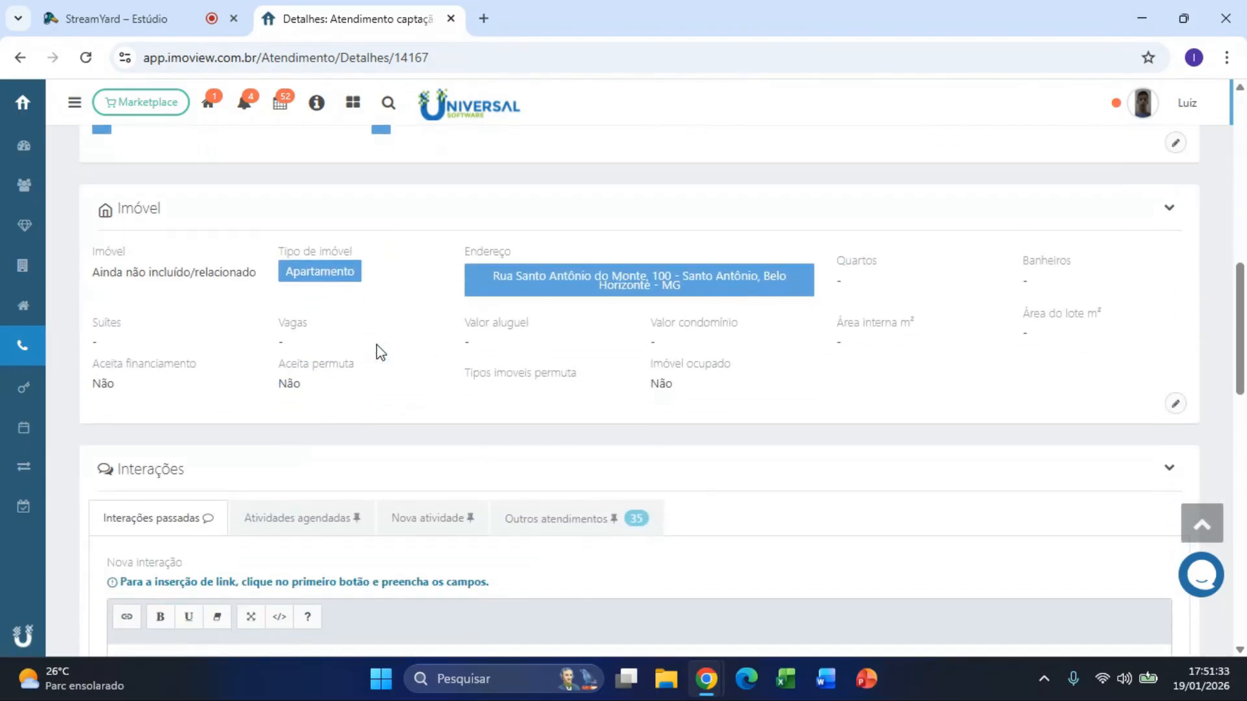
scroll(376, 351, down, 2)
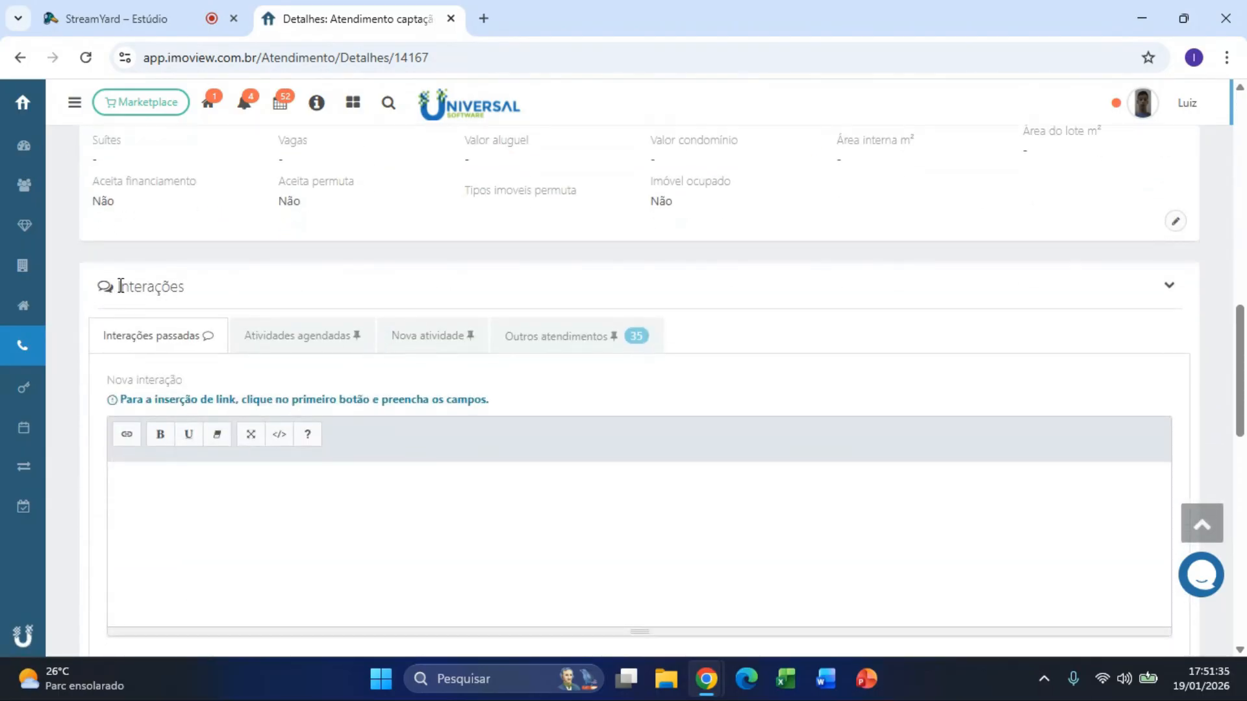
drag(119, 286, 205, 296)
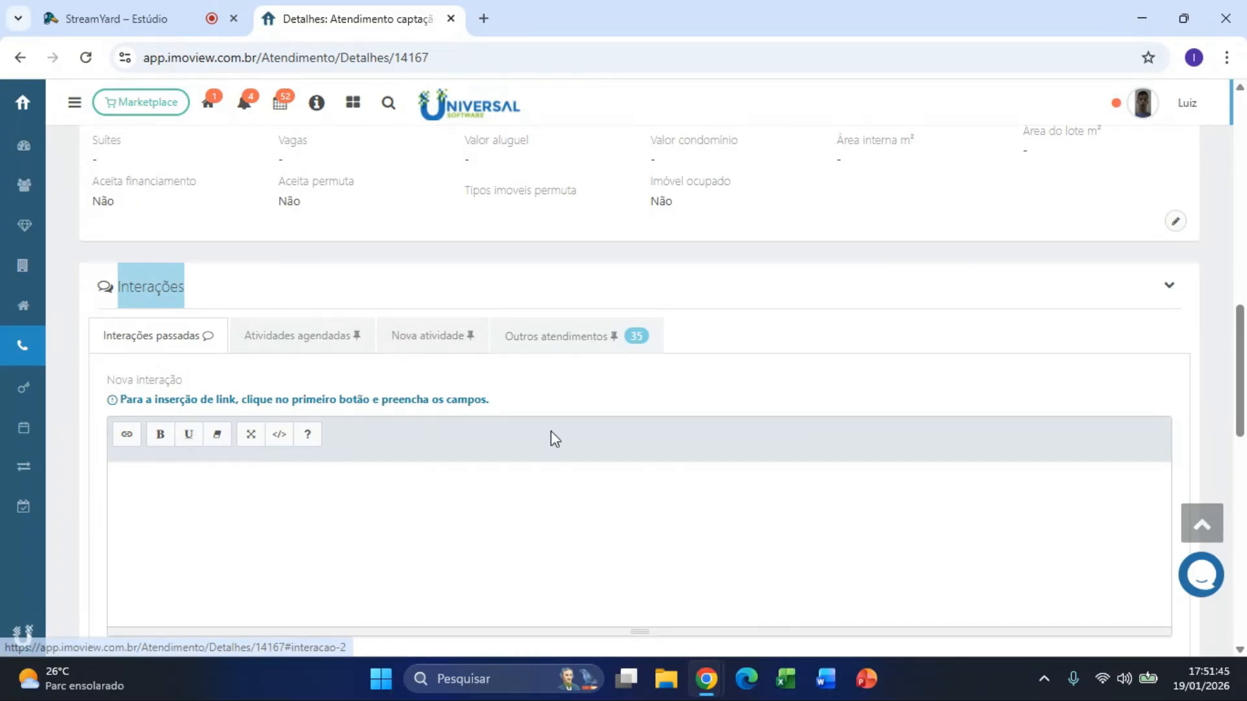
scroll(539, 439, down, 7)
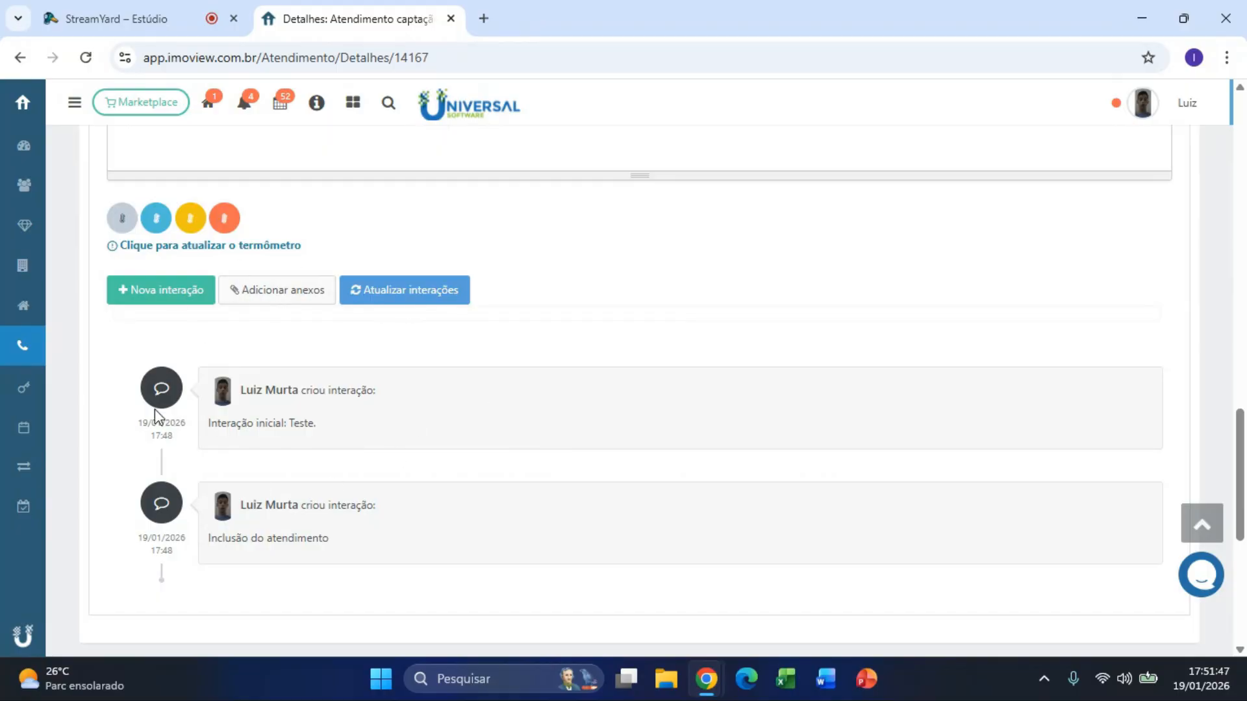
scroll(910, 410, up, 8)
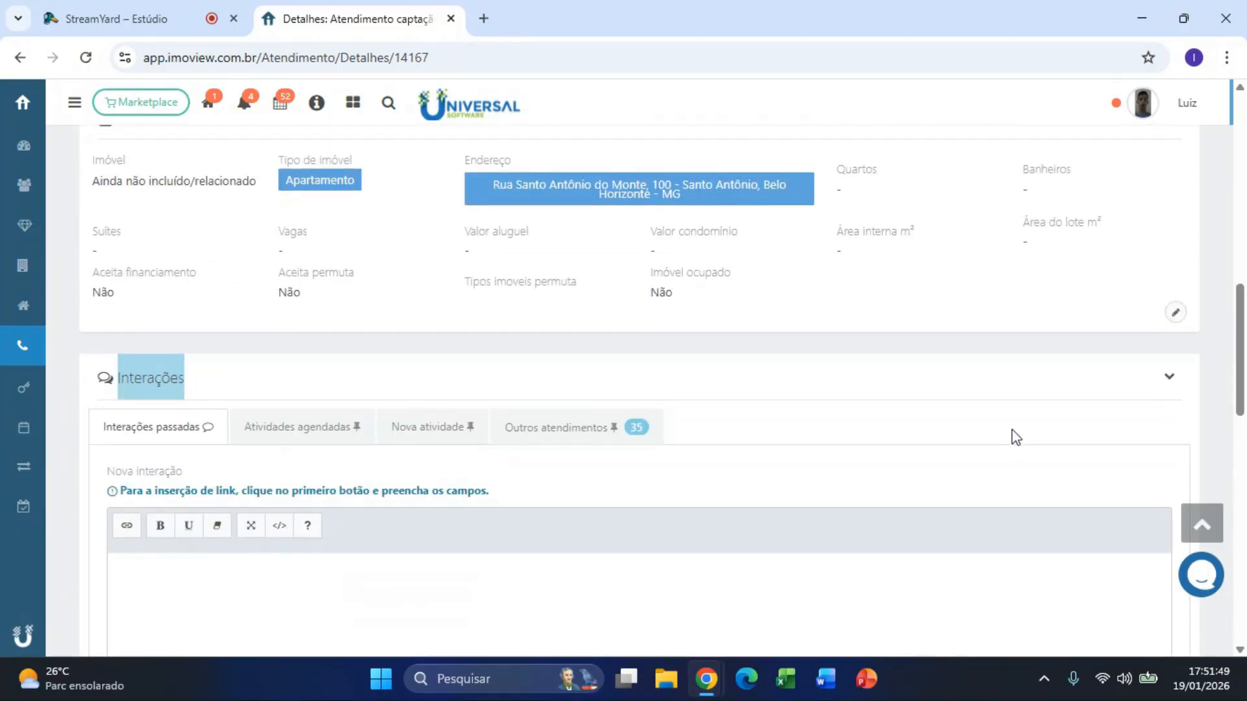
scroll(1013, 436, up, 10)
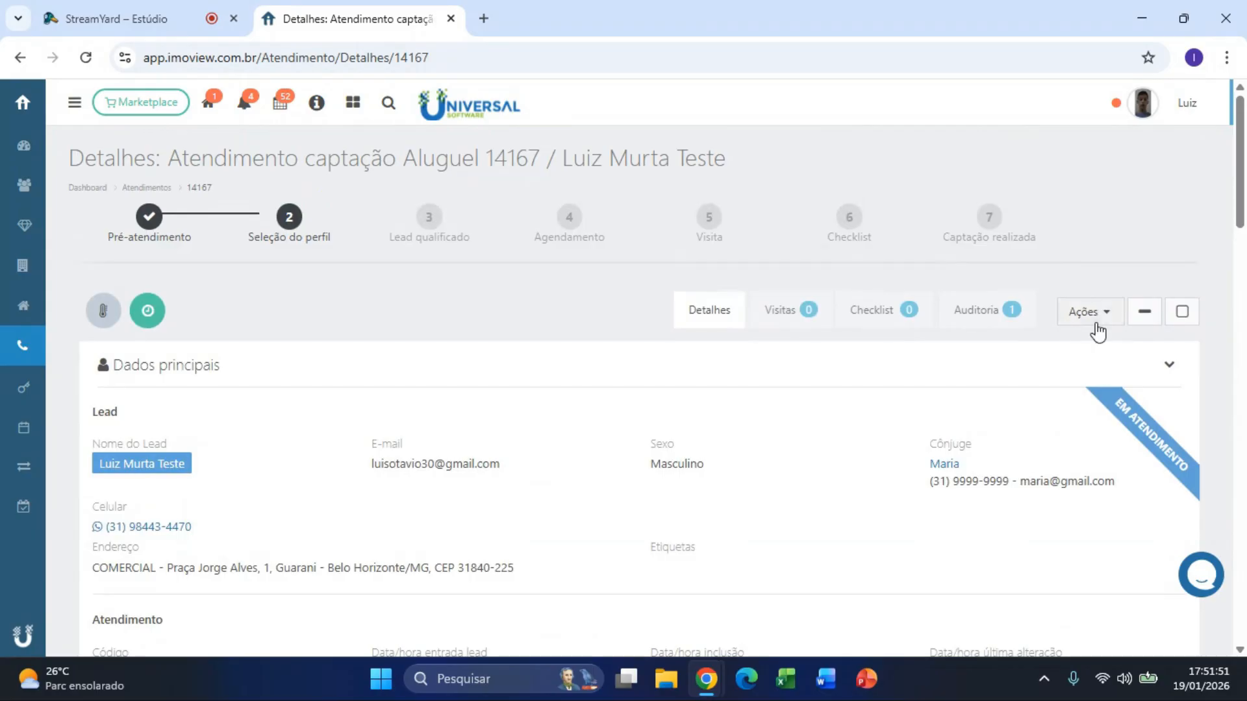
click(1096, 322)
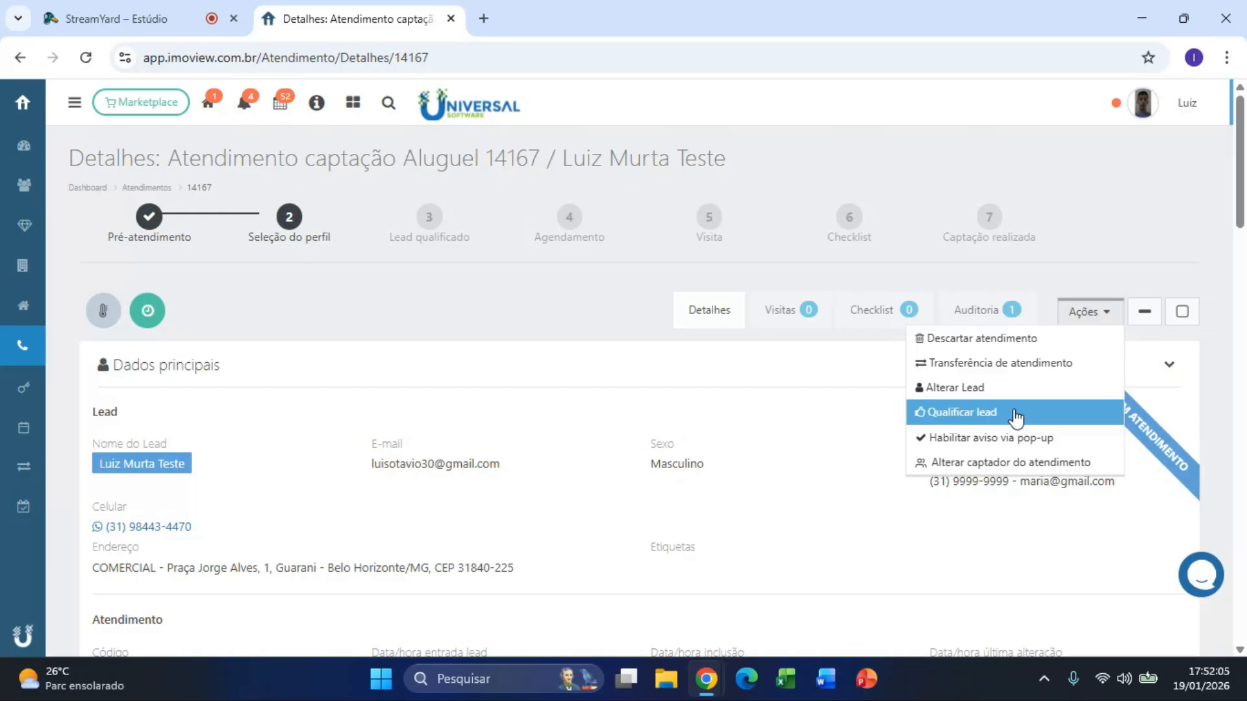
Step: Choose Qualificar lead, confirm it as qualified, then view the empty Visitas tab
click(1016, 414)
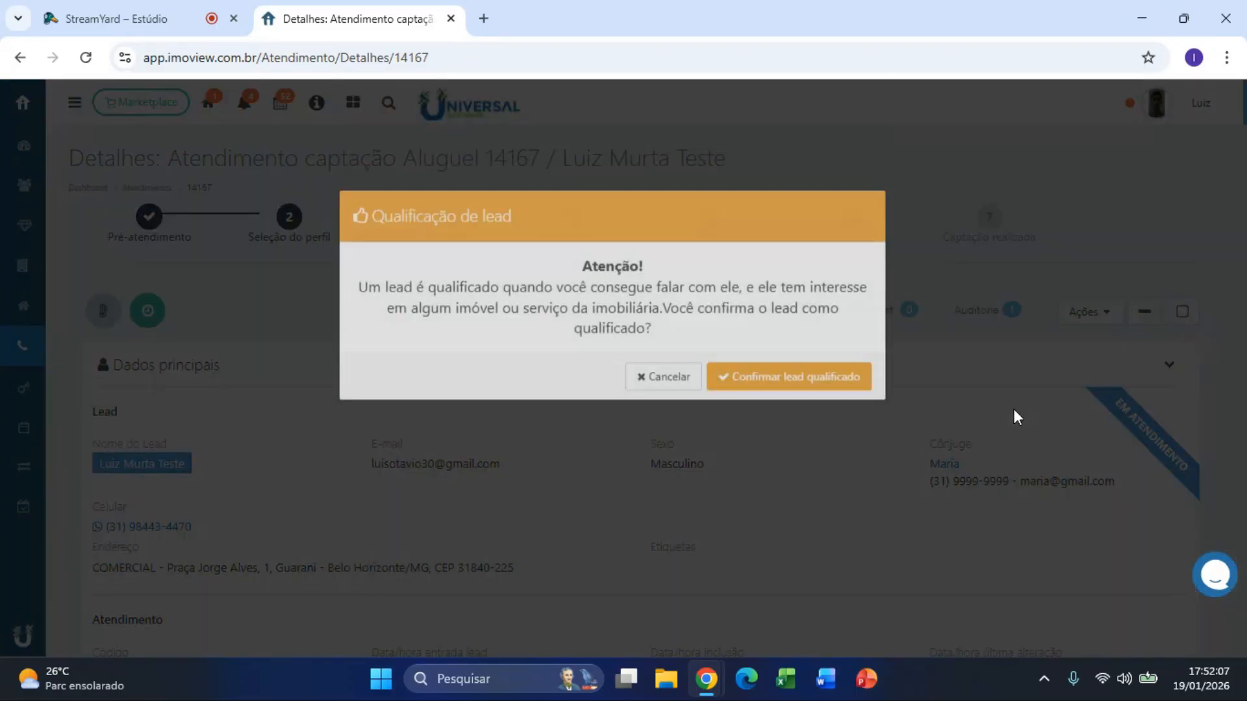
click(806, 431)
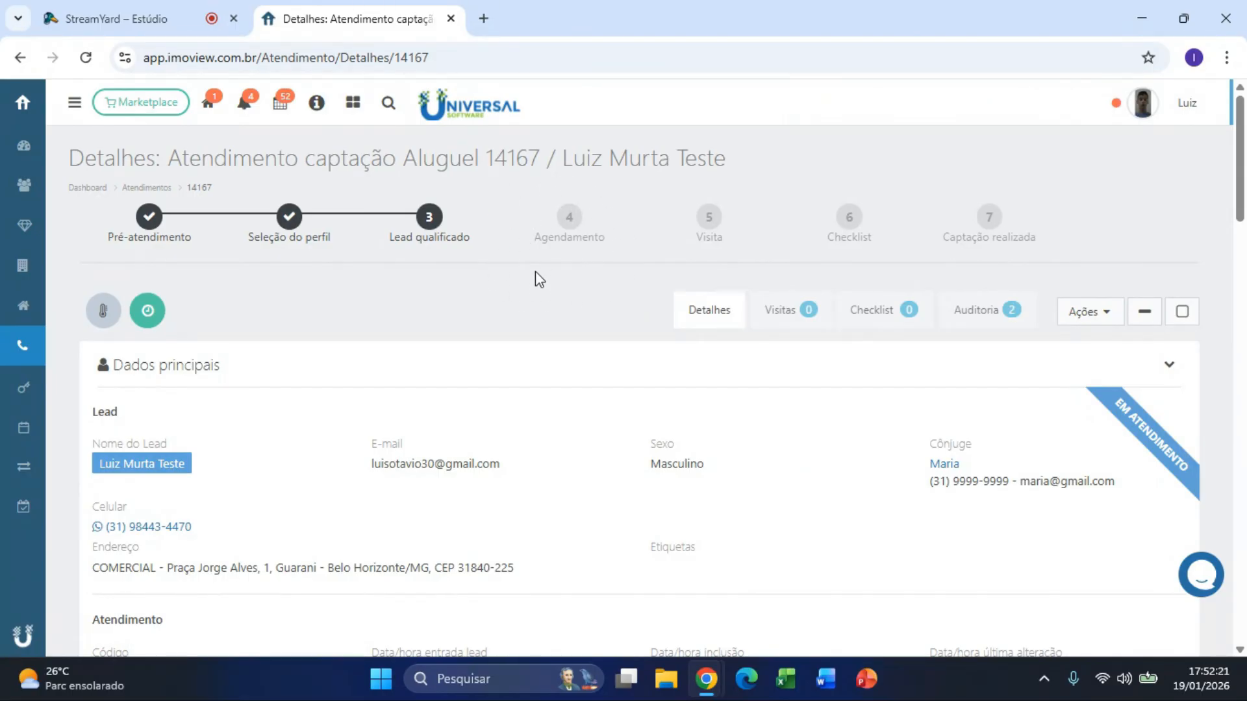
click(789, 328)
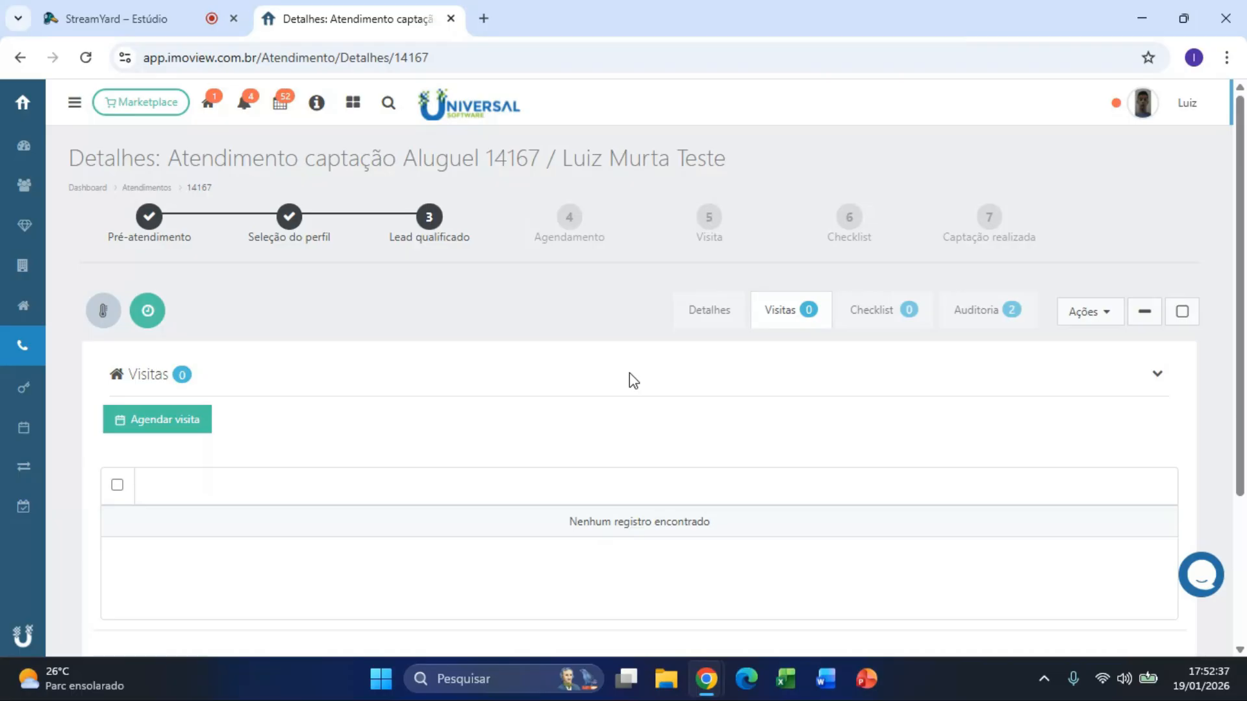
Step: Schedule a visit for 19/01/2026 at 18:00 with the observation 'Teste.'
click(195, 439)
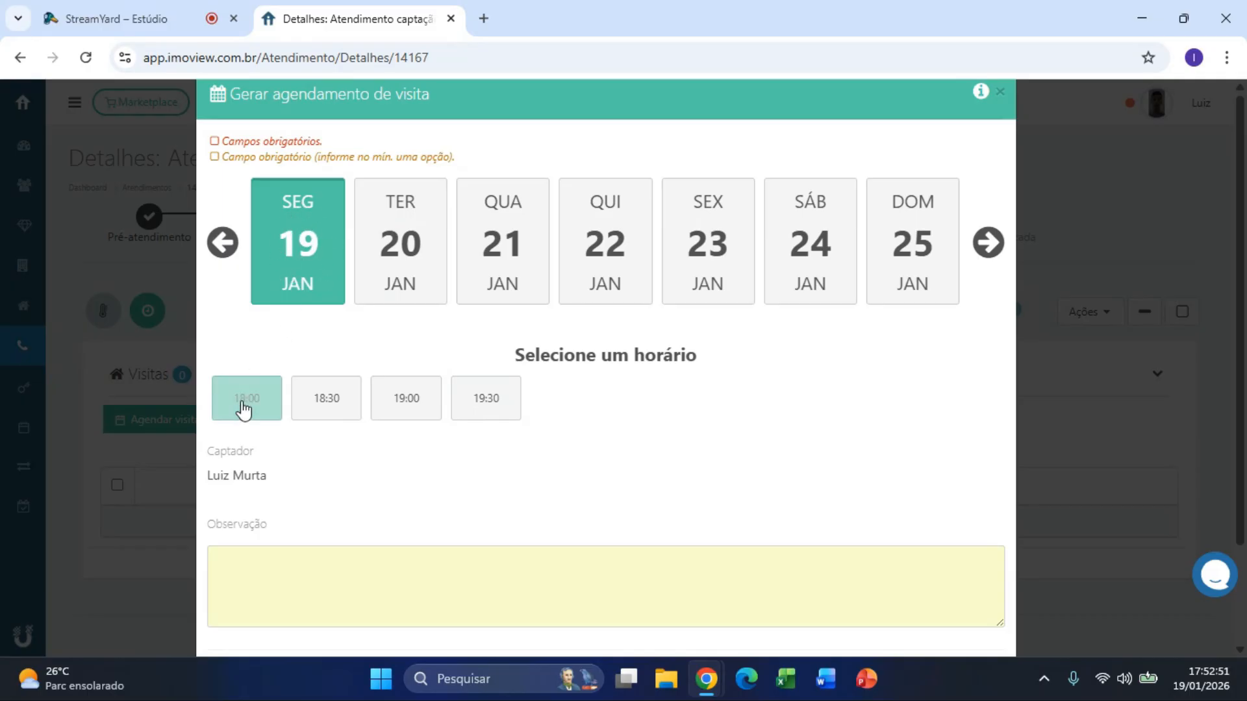
click(262, 414)
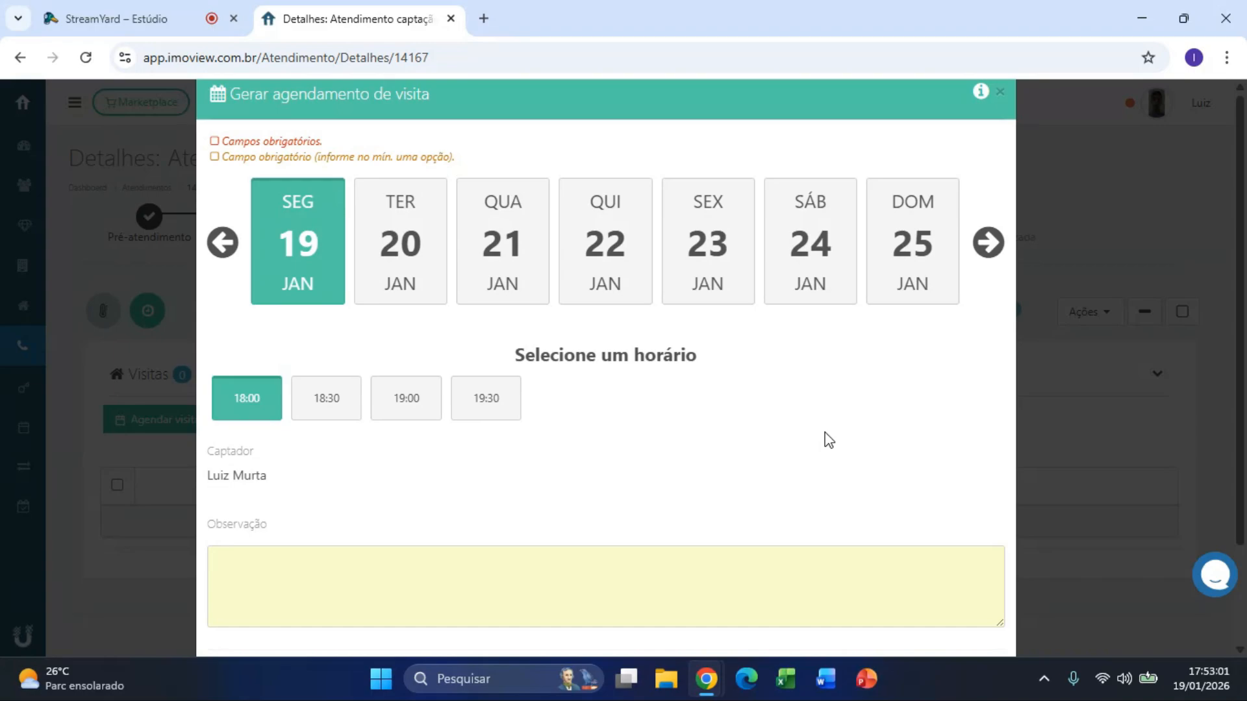
scroll(827, 437, down, 2)
click(484, 469)
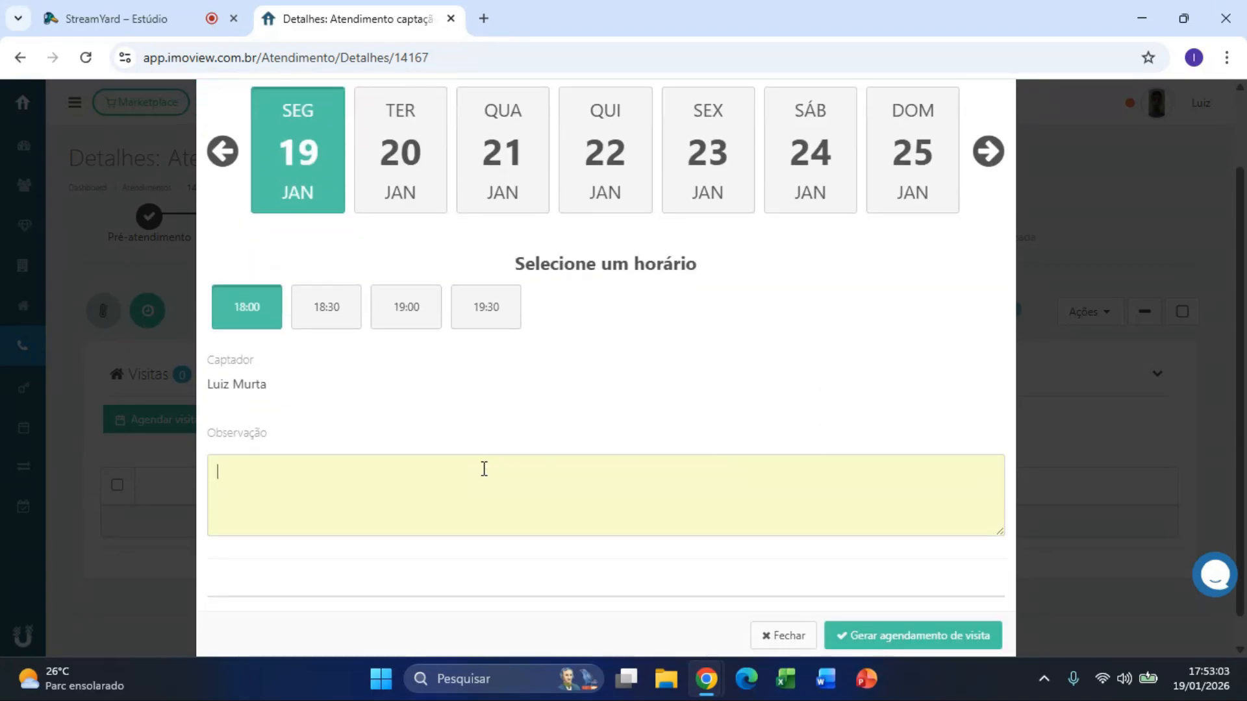
text(Teste.)
click(964, 648)
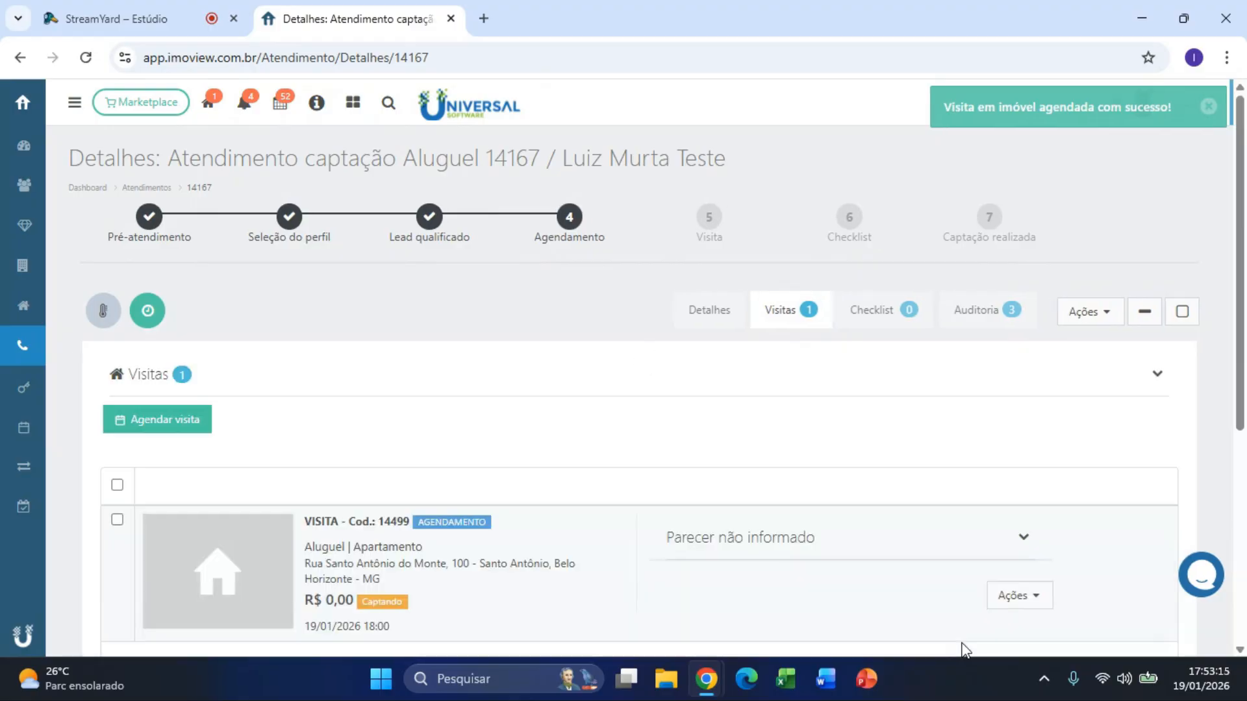
Step: Edit visit 14499 via Alterar visita and save its Situação as Na rua
scroll(968, 633, down, 1)
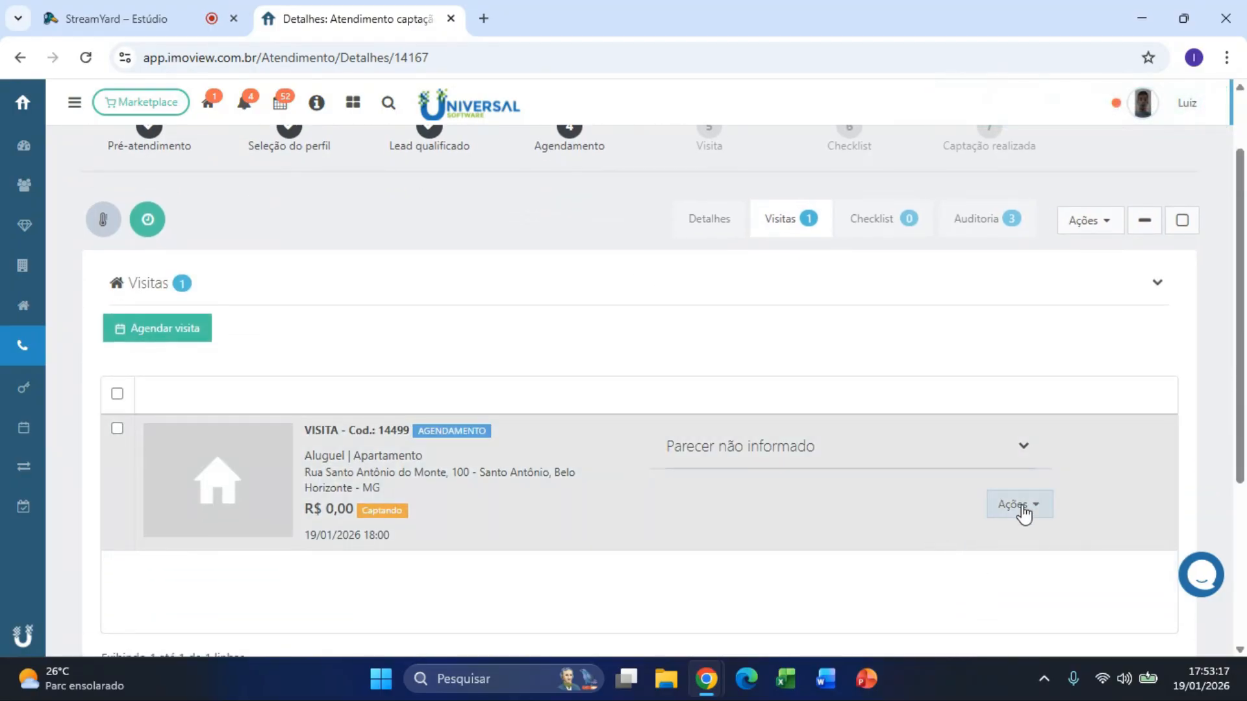
click(1024, 514)
scroll(1106, 509, down, 1)
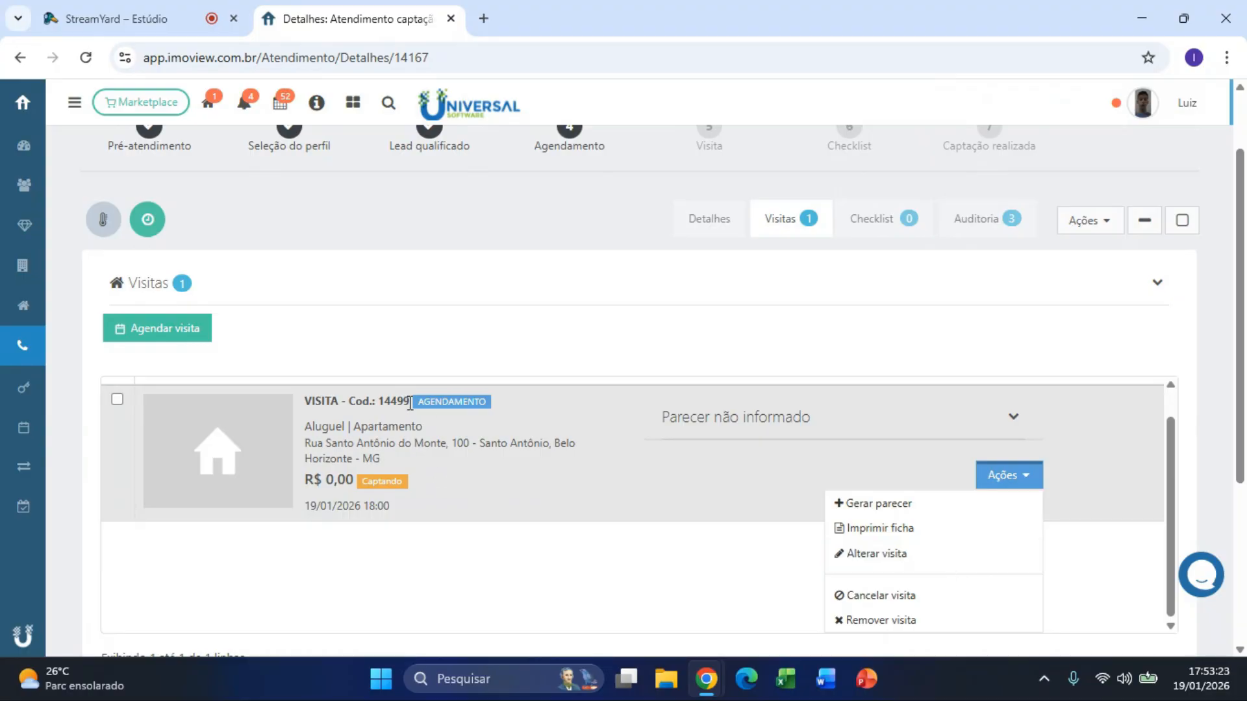
click(487, 403)
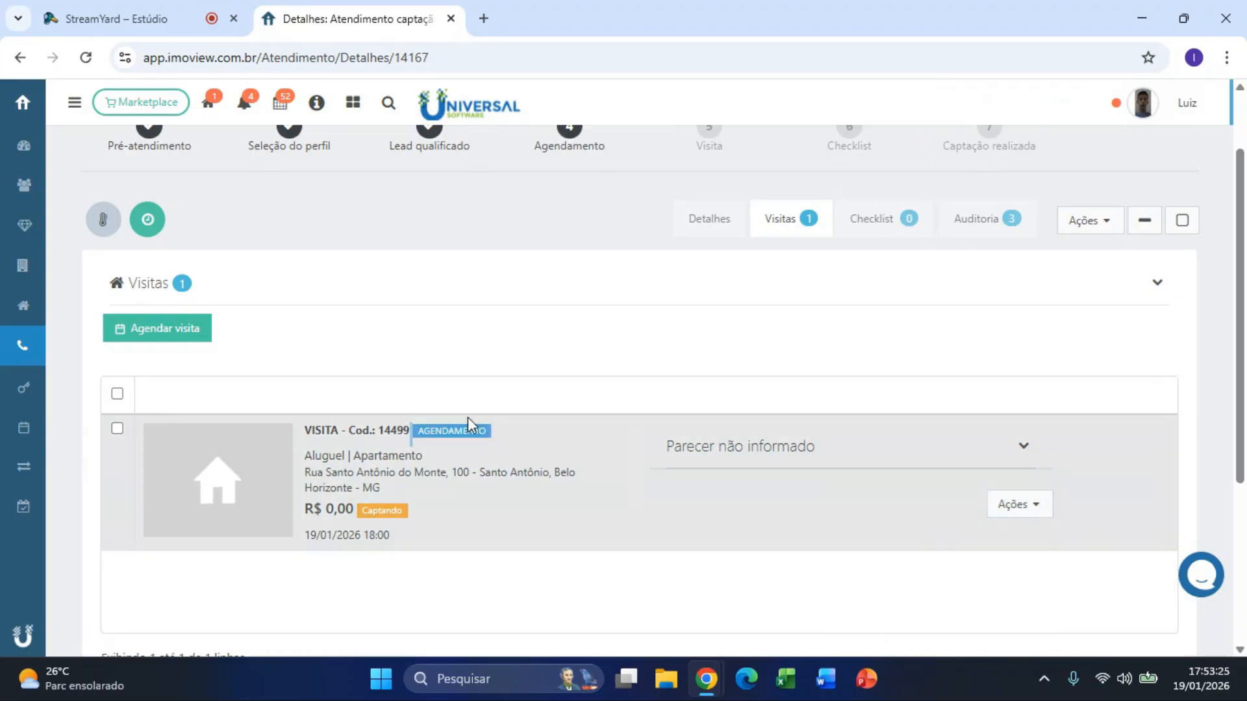
click(1019, 505)
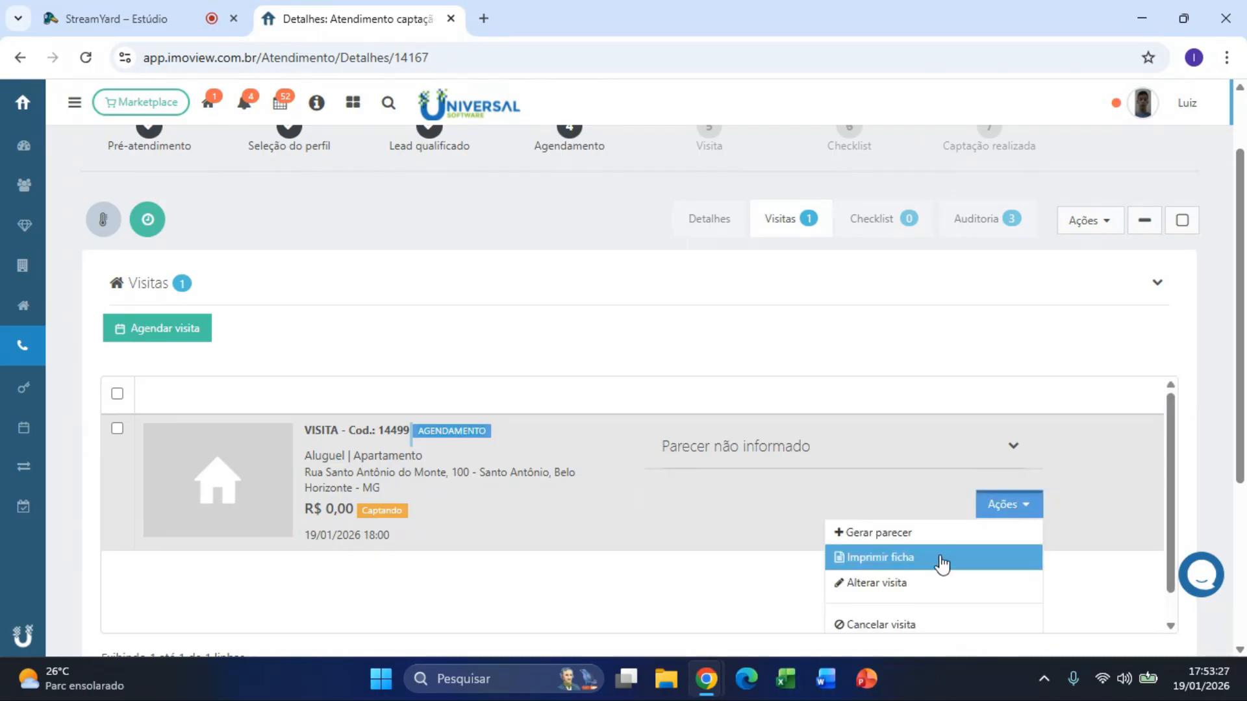
click(925, 583)
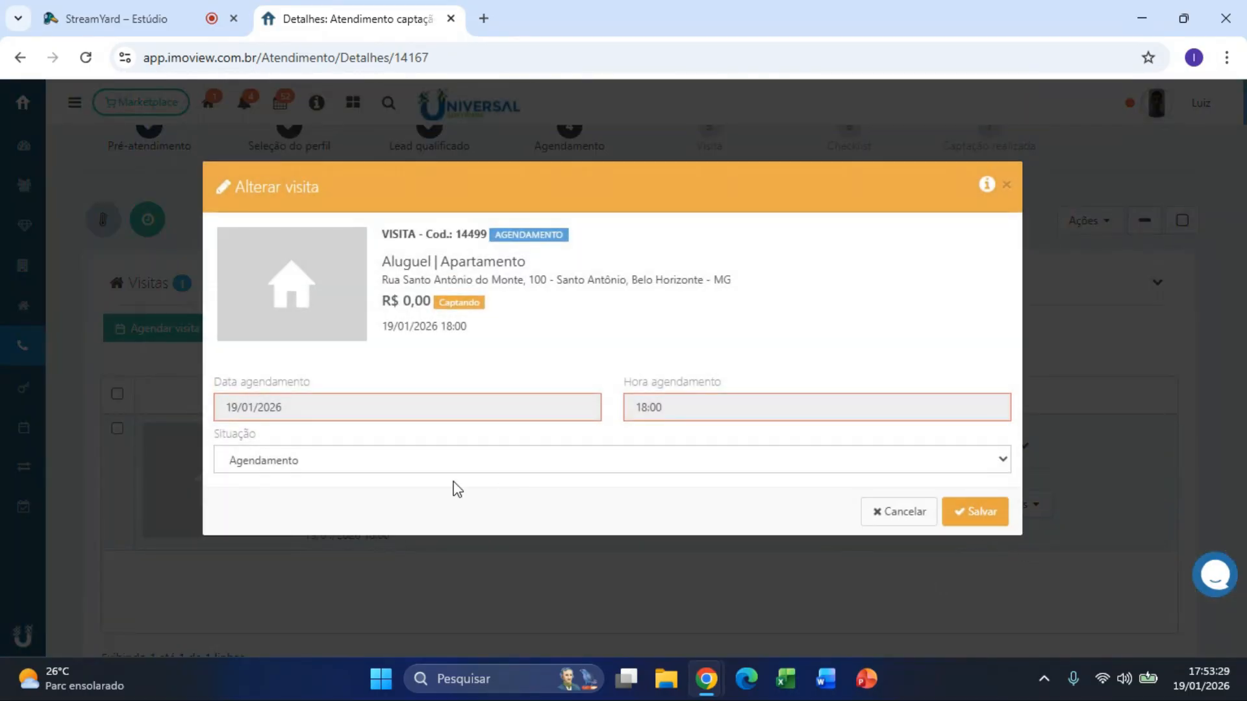
click(326, 460)
click(282, 509)
click(974, 515)
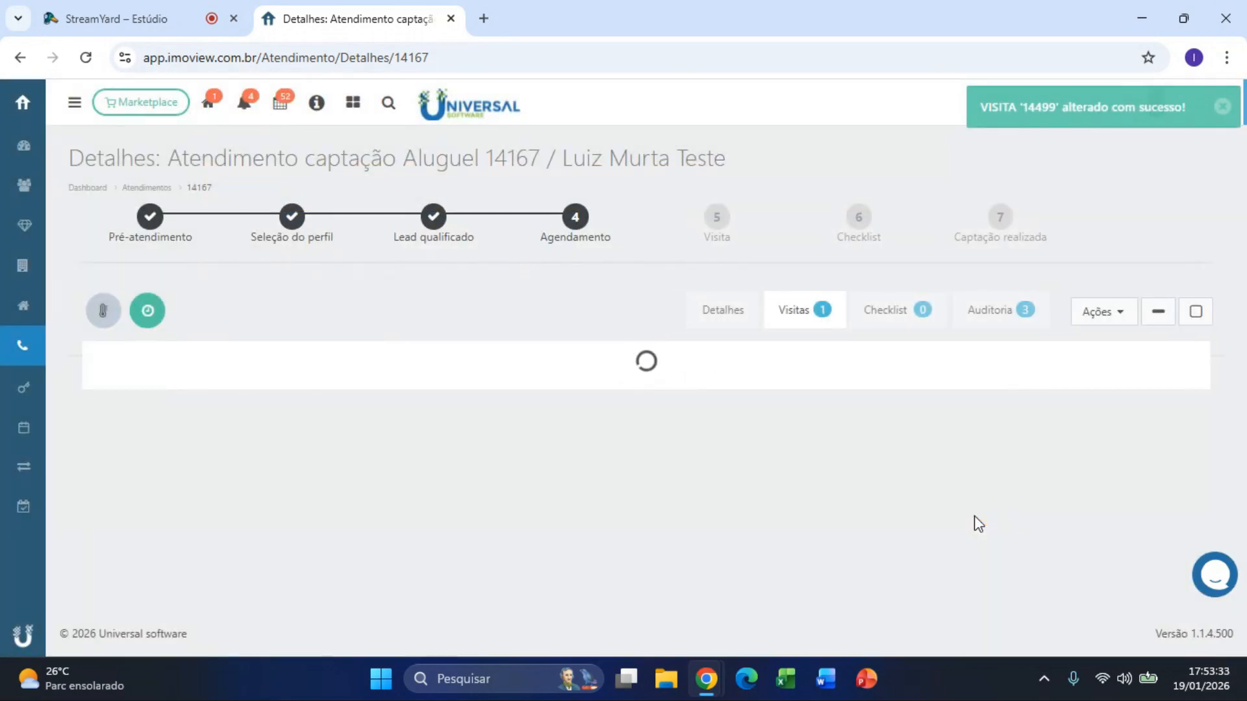
Step: Open Imprimir ficha for the visit, then cancel without printing
scroll(974, 515, down, 3)
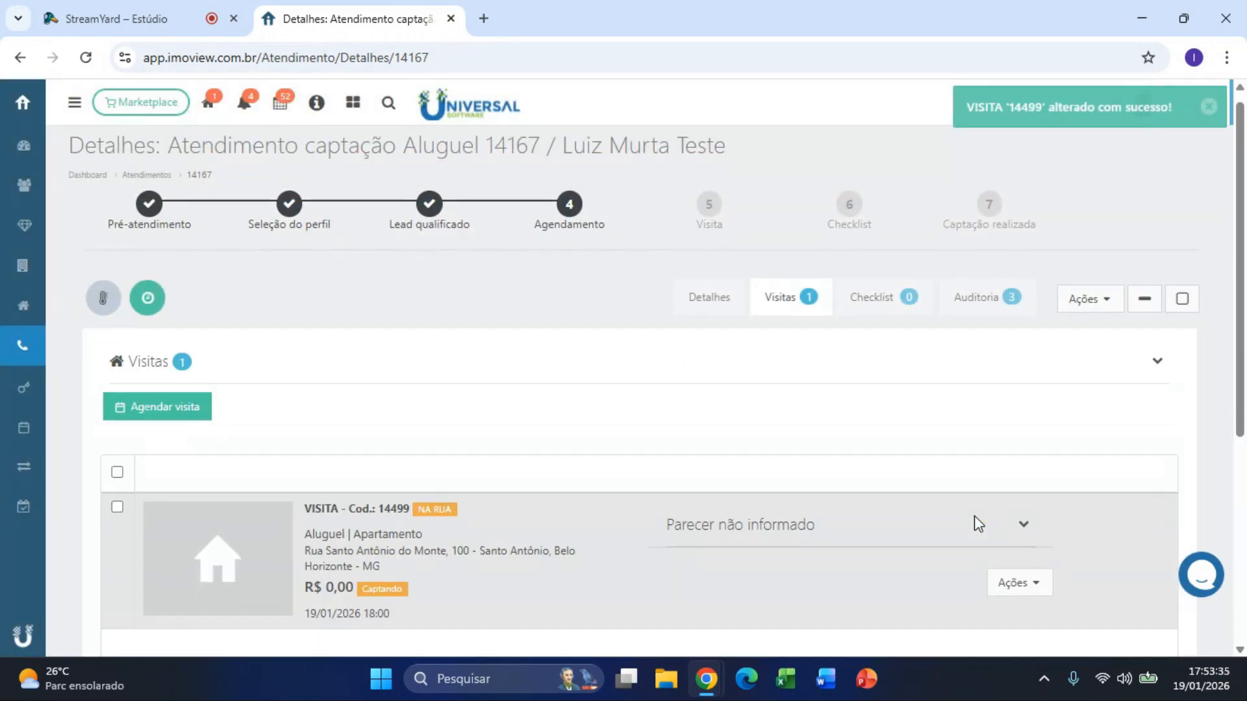
click(1035, 416)
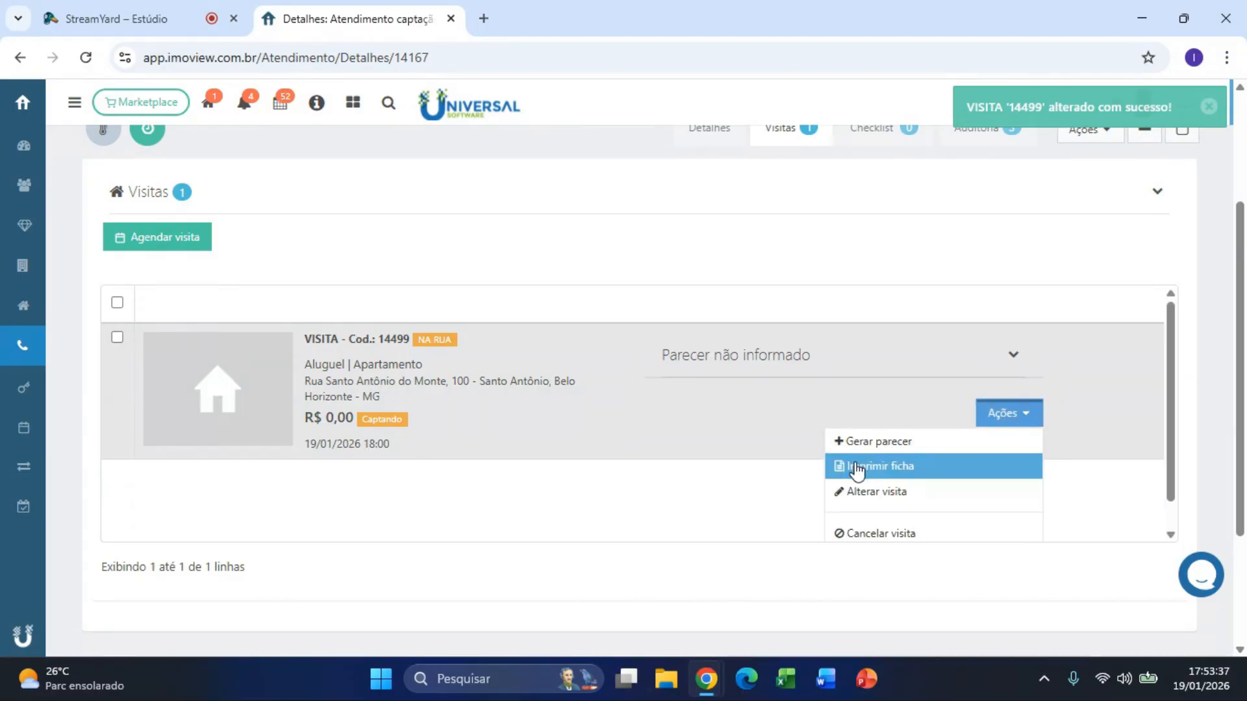
click(919, 468)
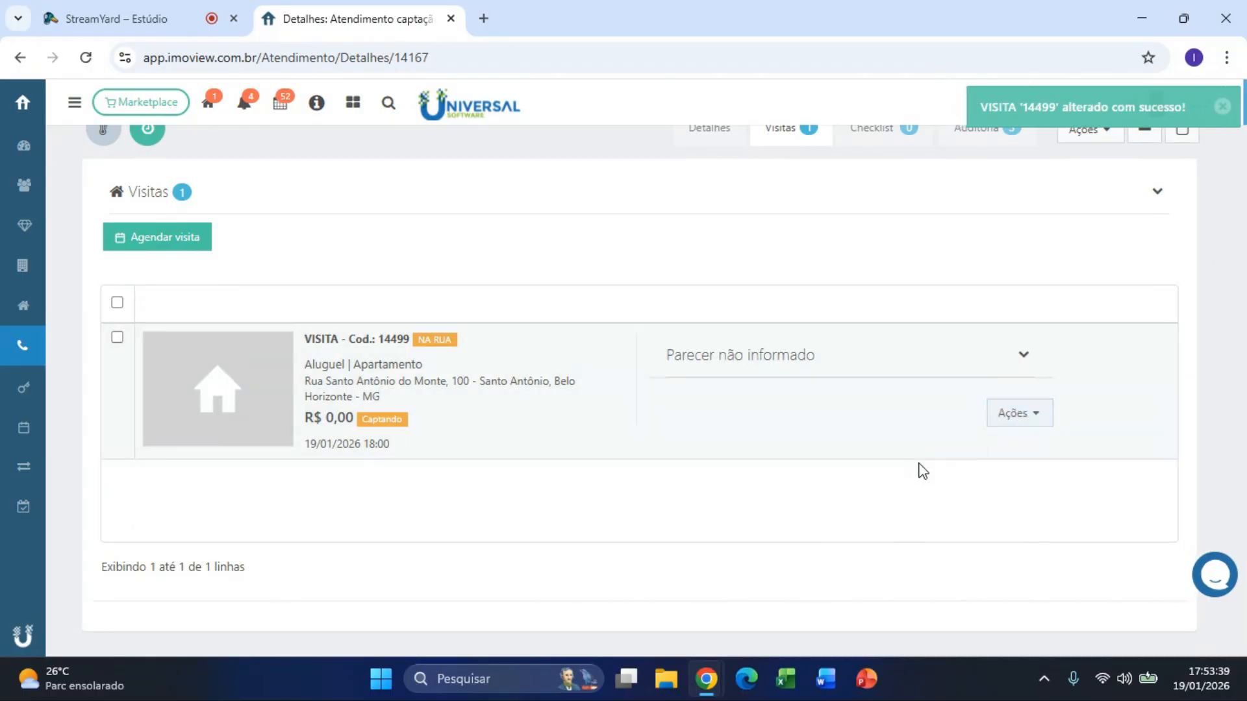
click(271, 369)
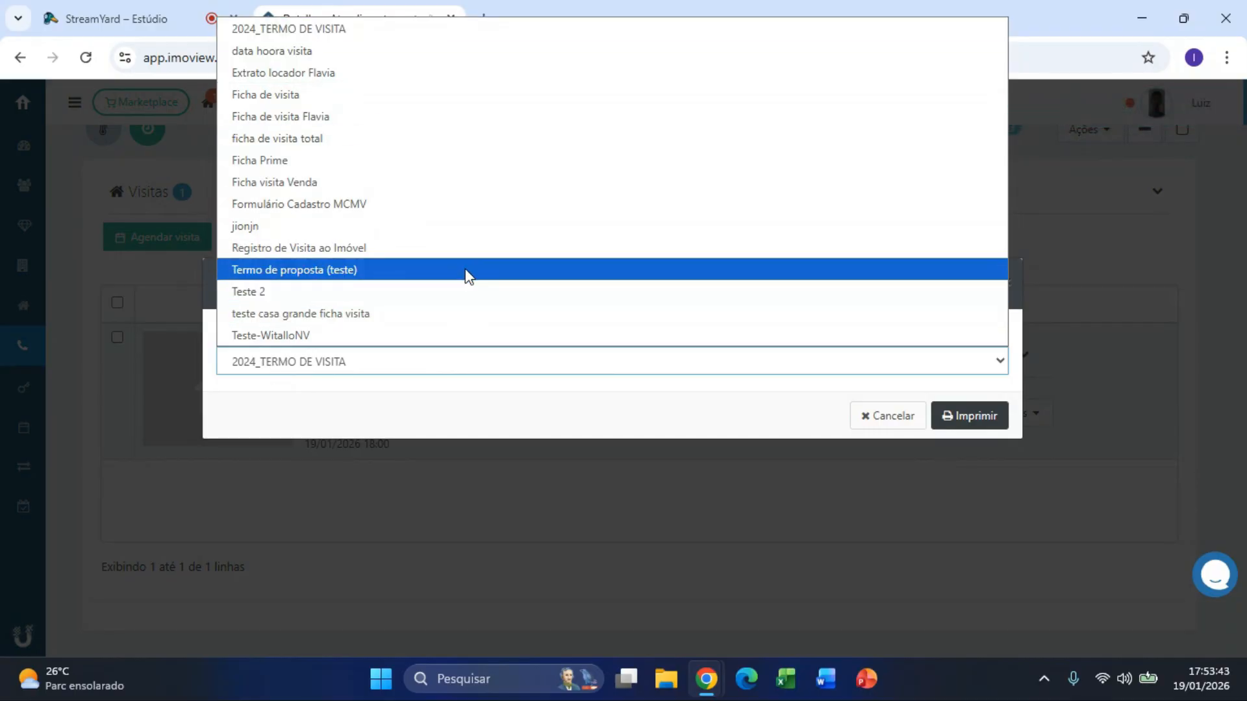
click(791, 535)
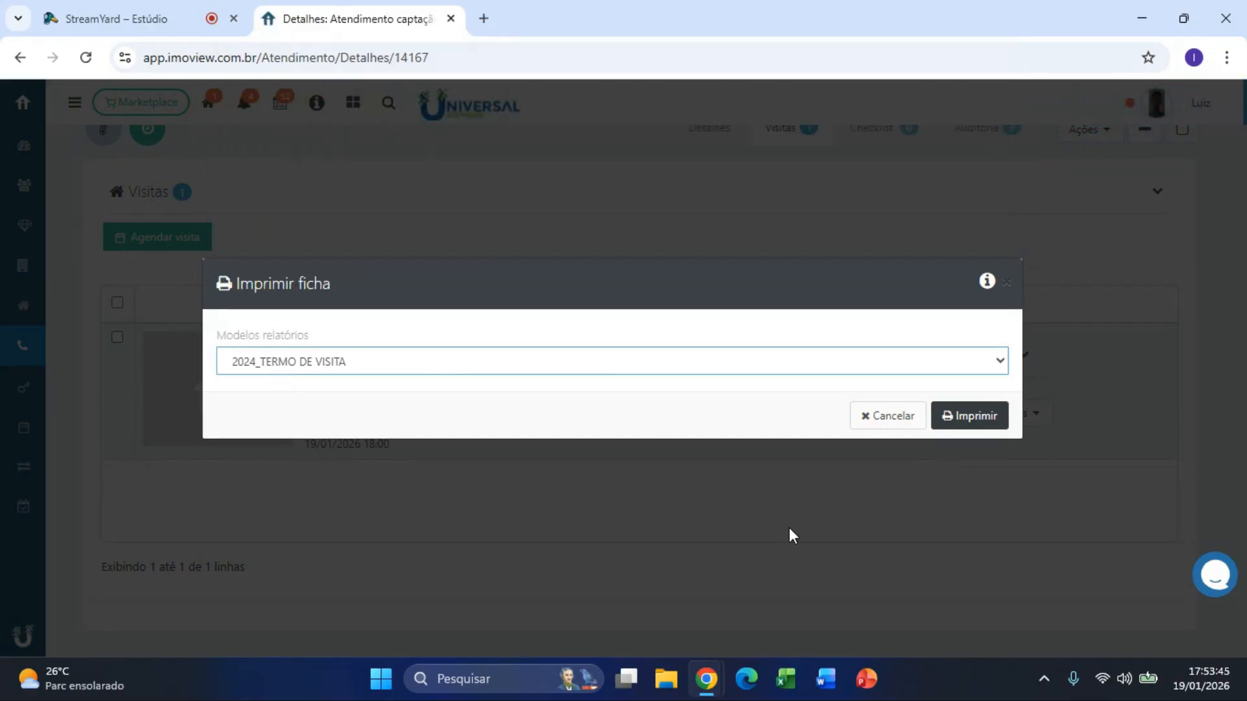
click(790, 534)
click(1023, 415)
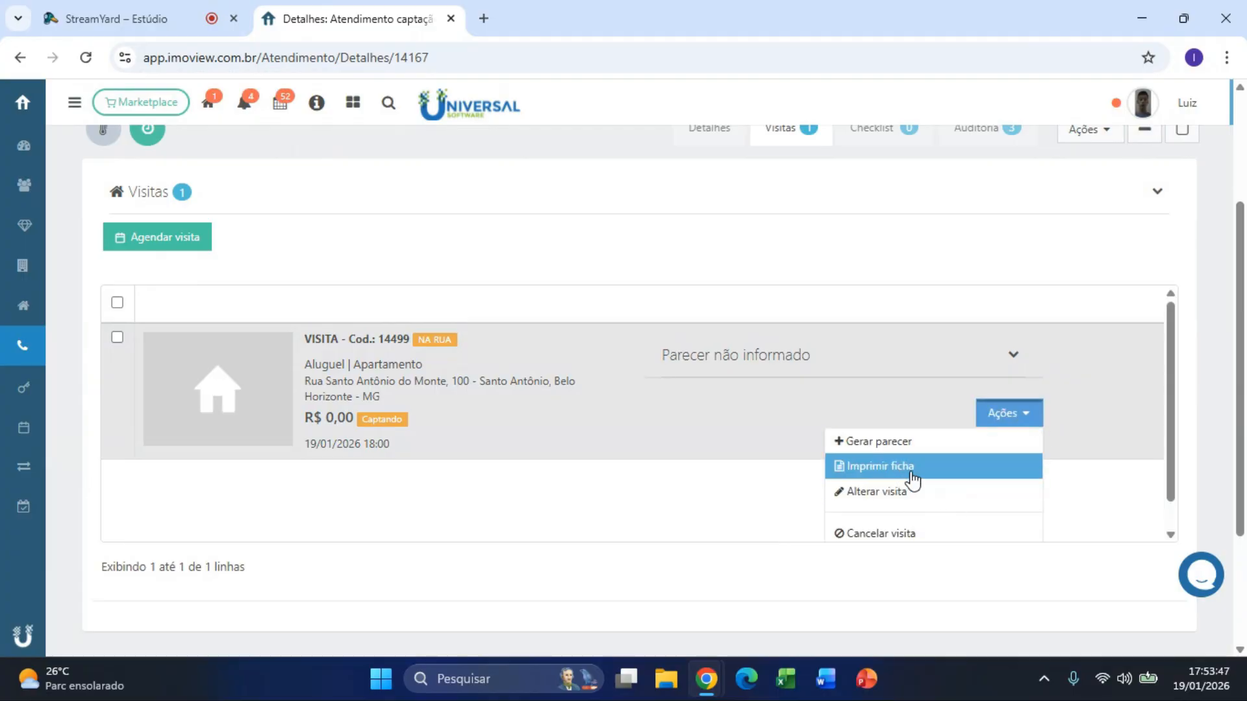
Step: Open the blank Ficha de captação de imóveis from the grid menu, dismissing the print dialog
click(355, 108)
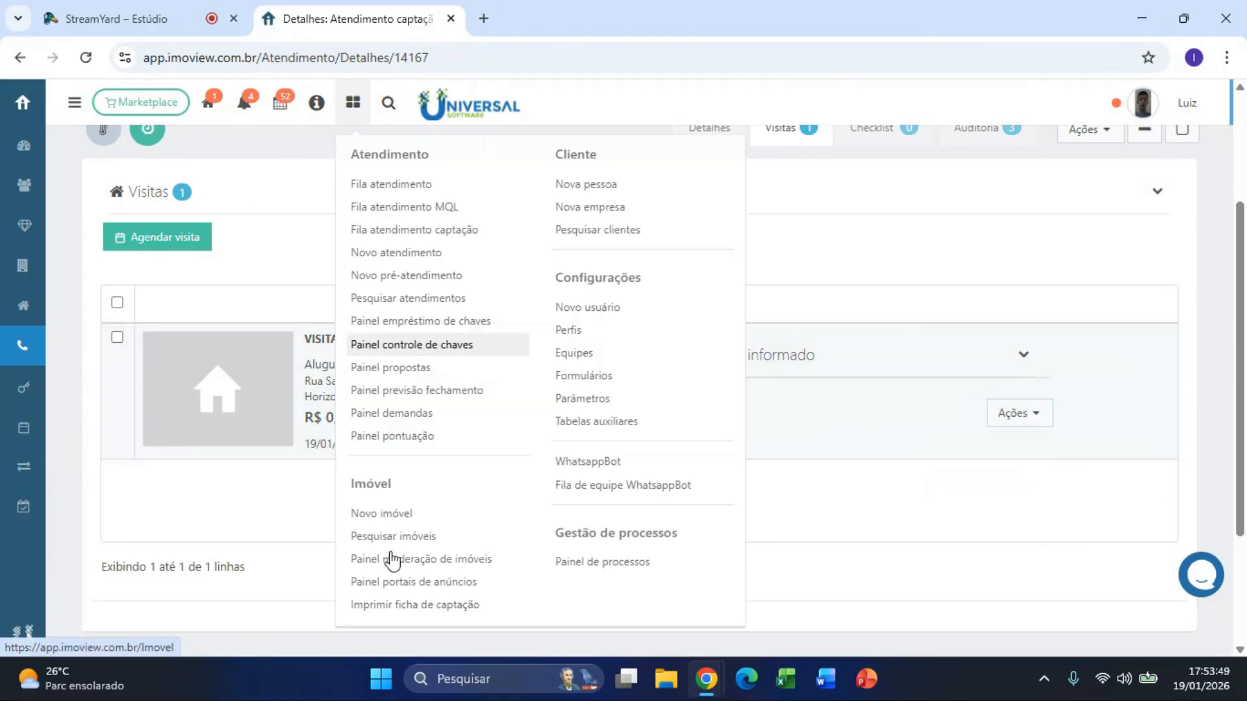
scroll(403, 584, down, 1)
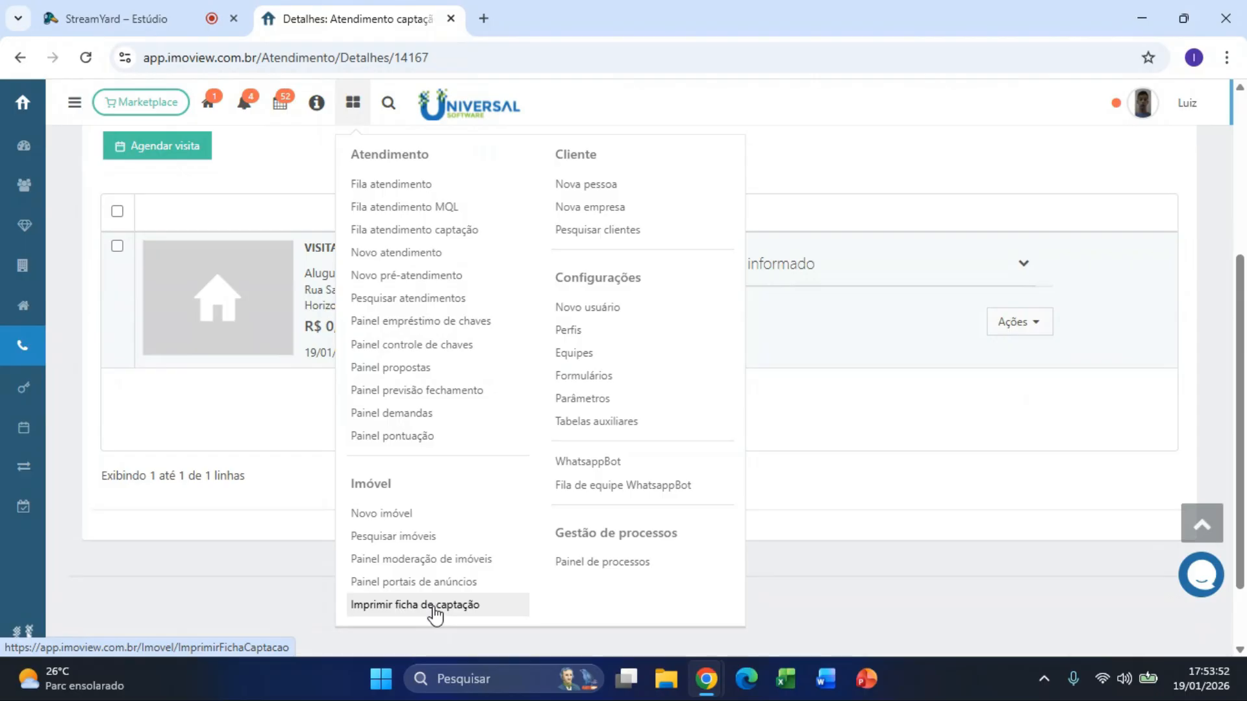
click(439, 606)
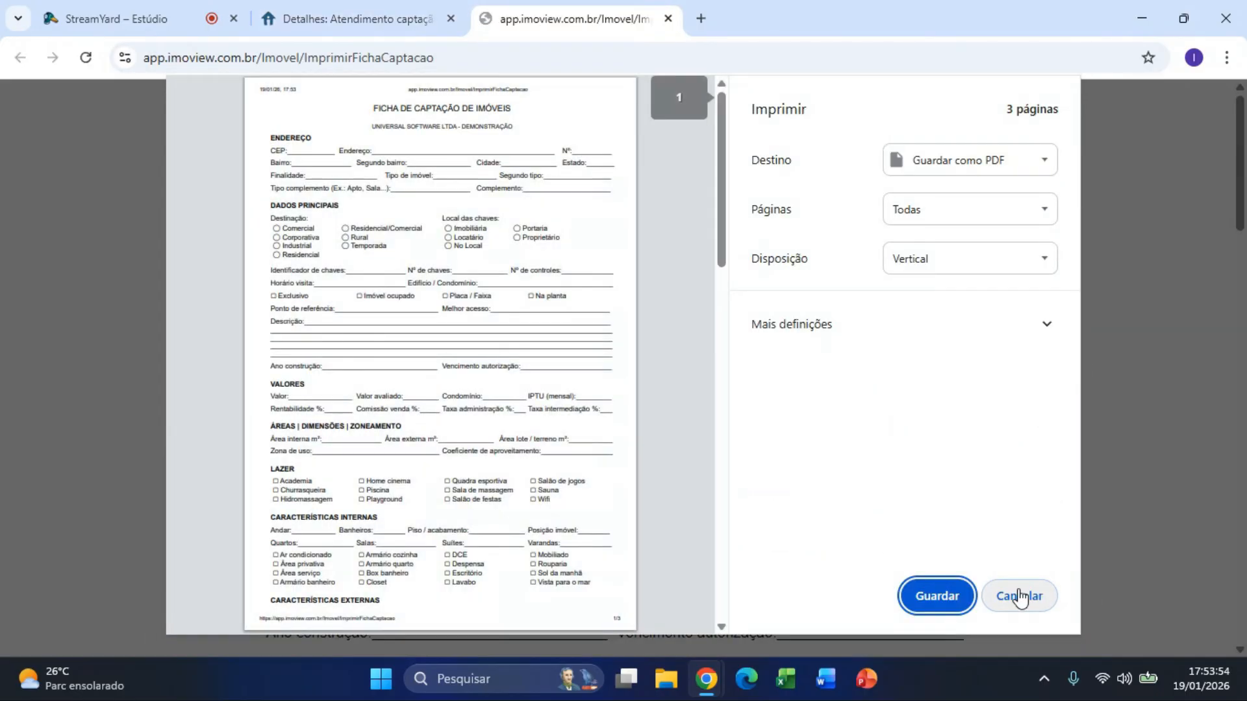
click(1019, 595)
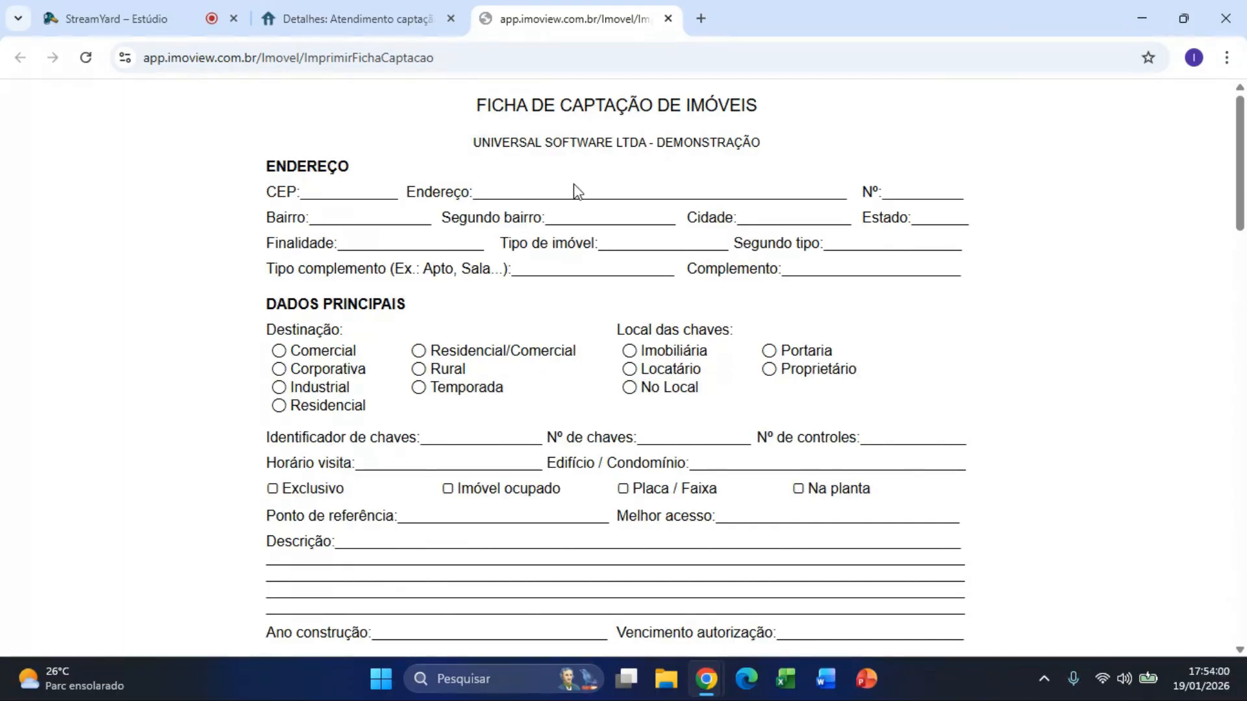
Step: Look through the form's Proprietário and Data captação lines, then return to atendimento Detalhes
scroll(871, 371, down, 8)
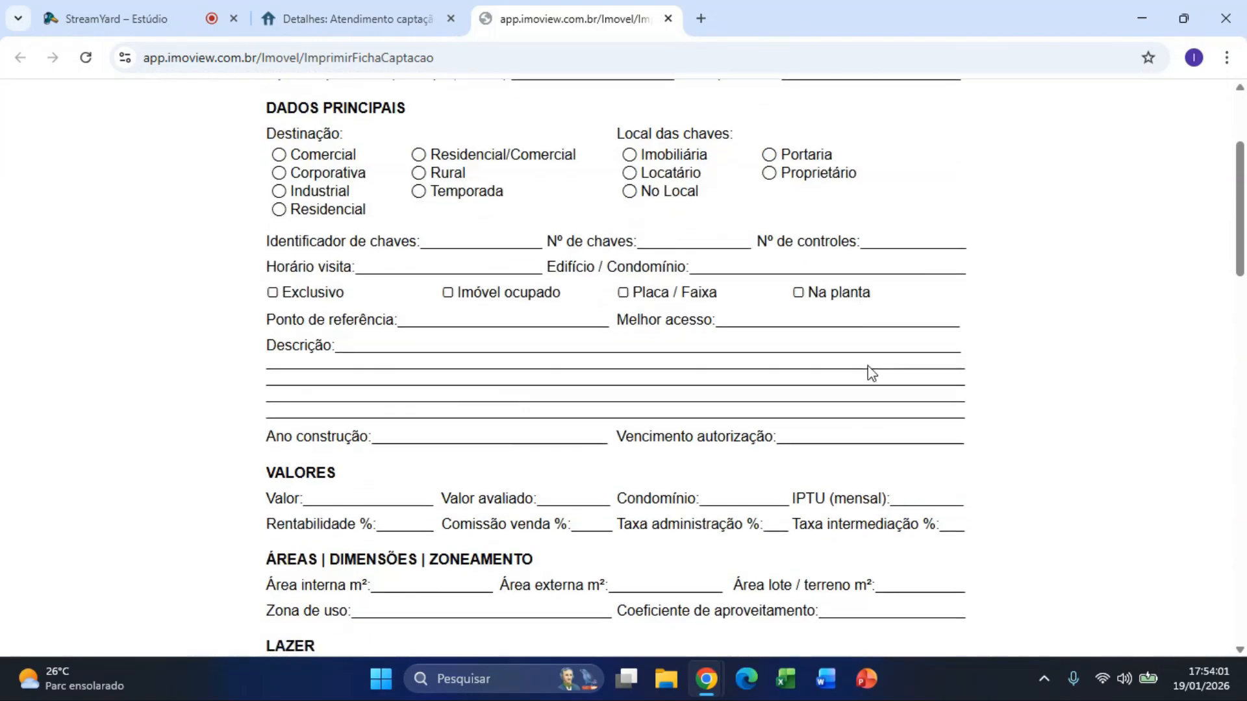
scroll(870, 373, down, 4)
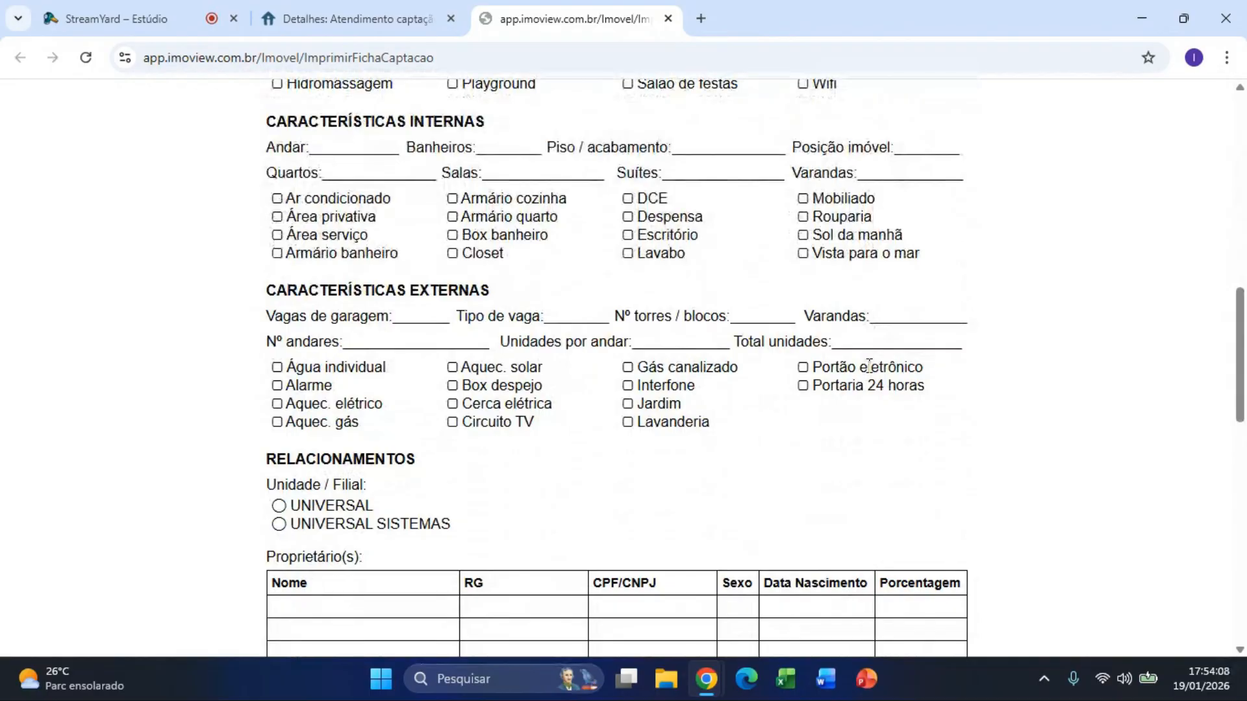
scroll(869, 366, down, 4)
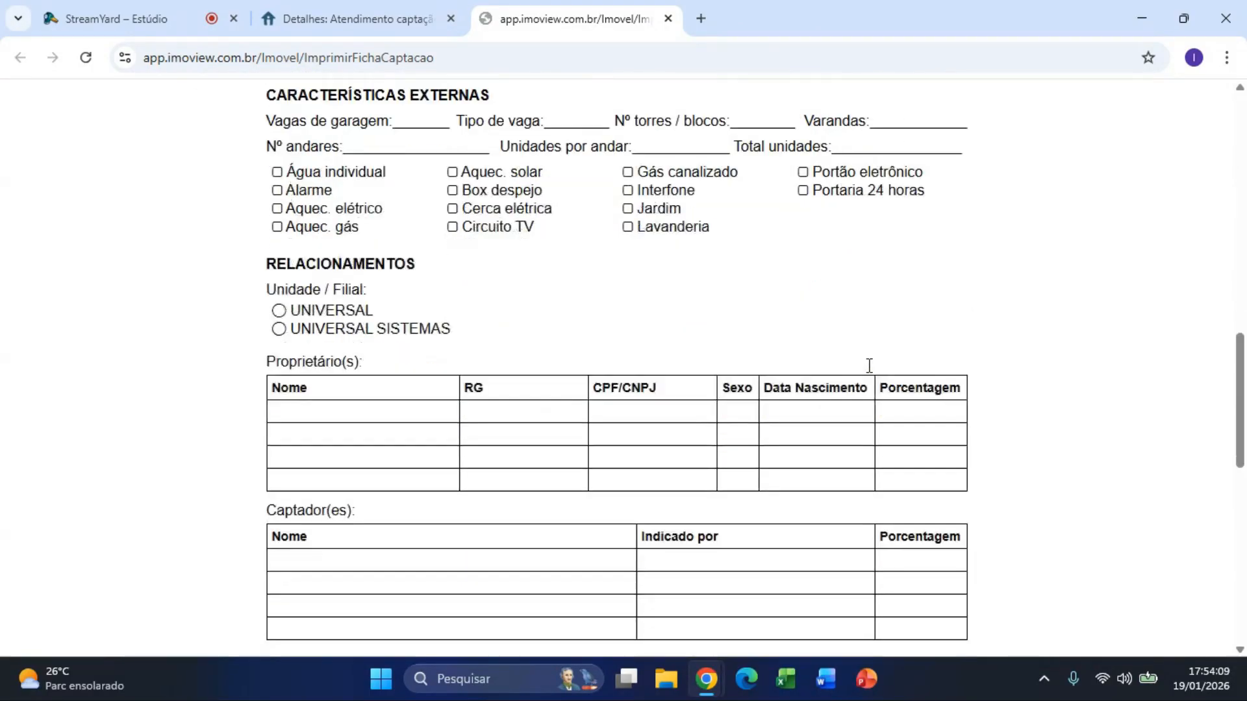
scroll(869, 366, down, 11)
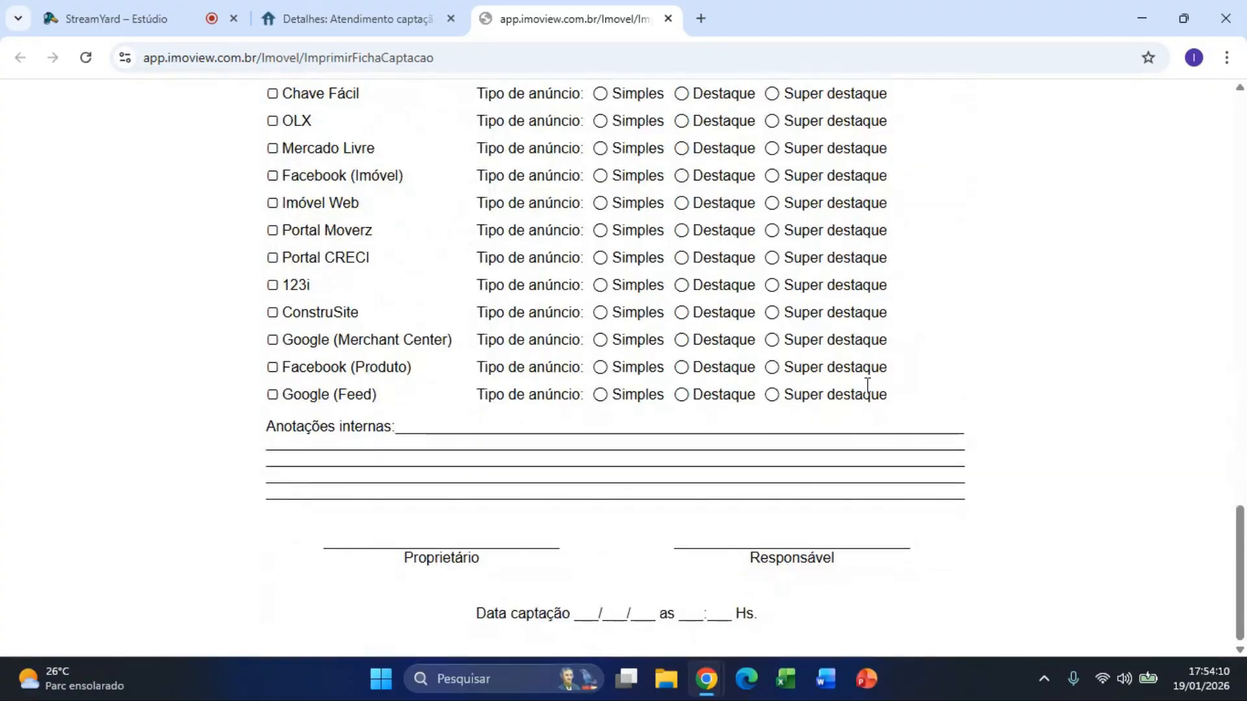
drag(319, 536, 603, 556)
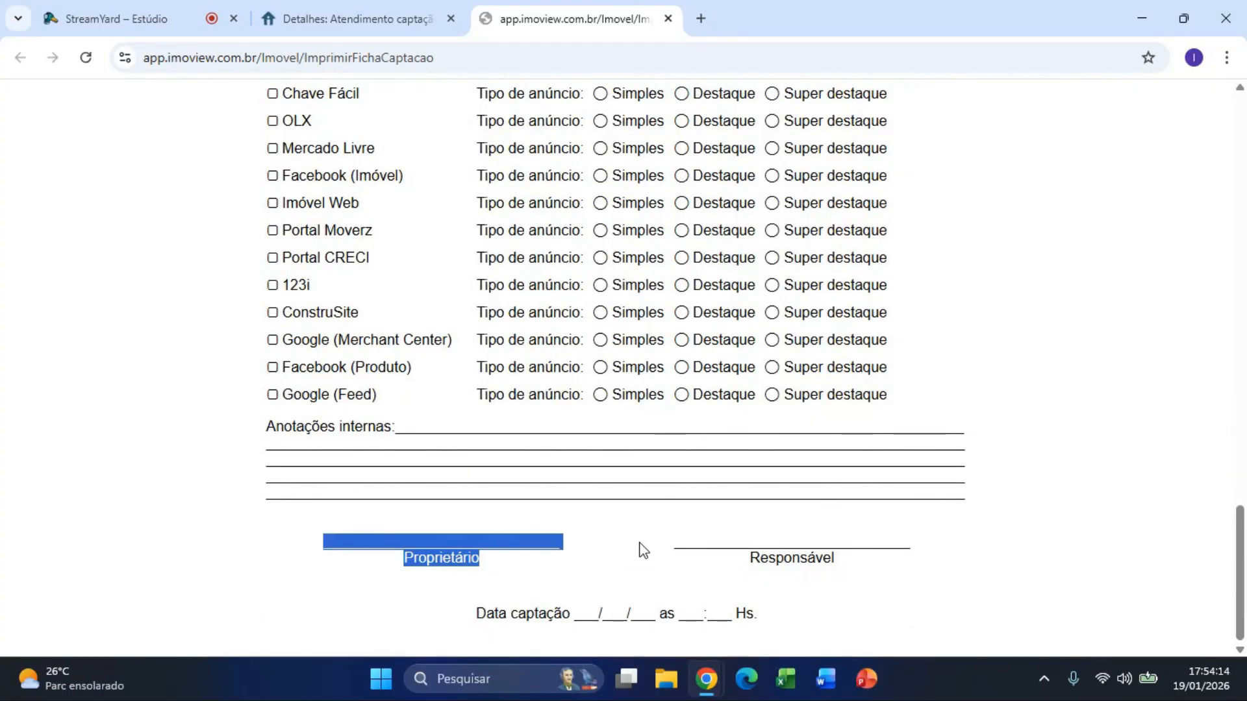
drag(478, 613, 804, 622)
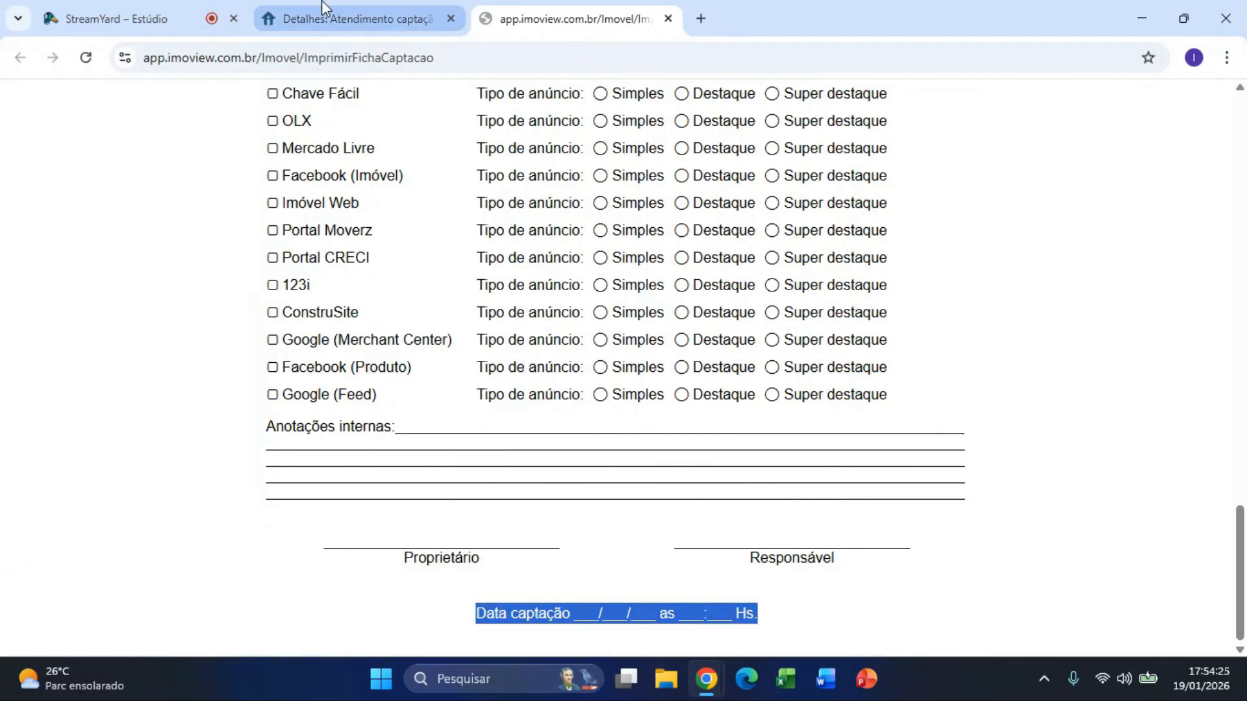
click(396, 16)
Step: Give visit 14499 a Gostou parecer with reason 'Vai pensar sobre a avaliação' and description 'Teste.'
click(668, 18)
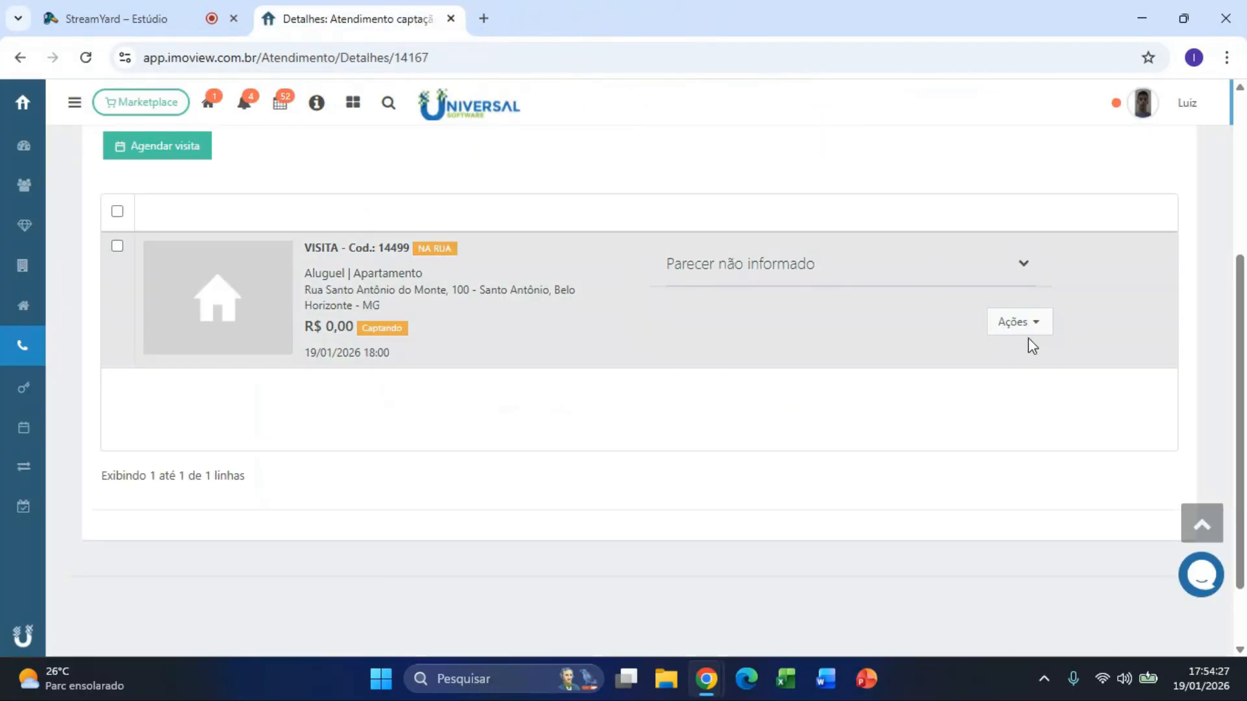
click(1034, 330)
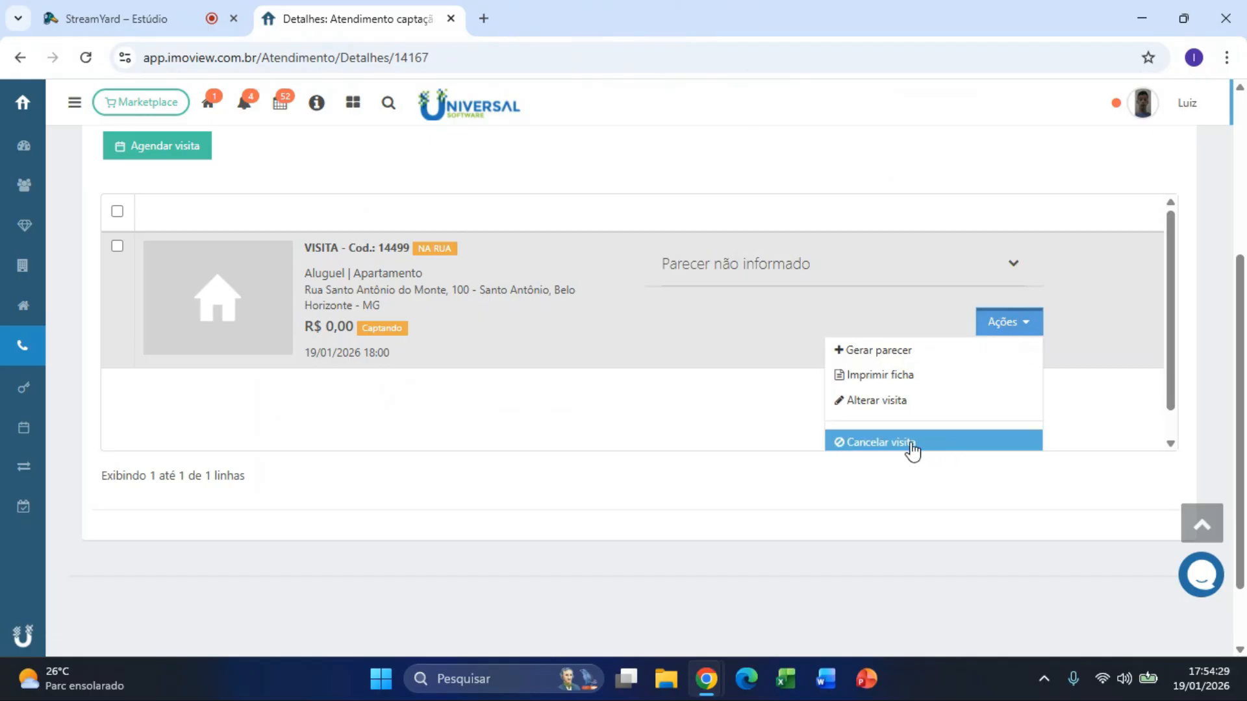
scroll(915, 449, down, 1)
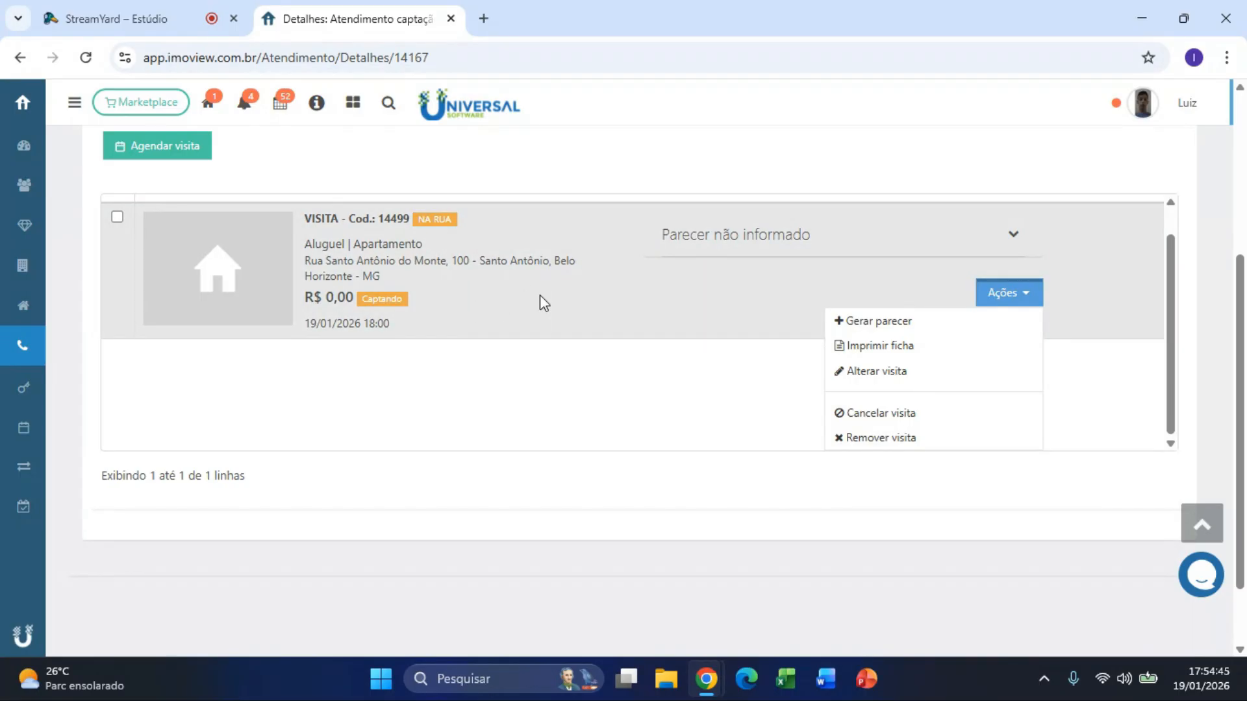
click(866, 320)
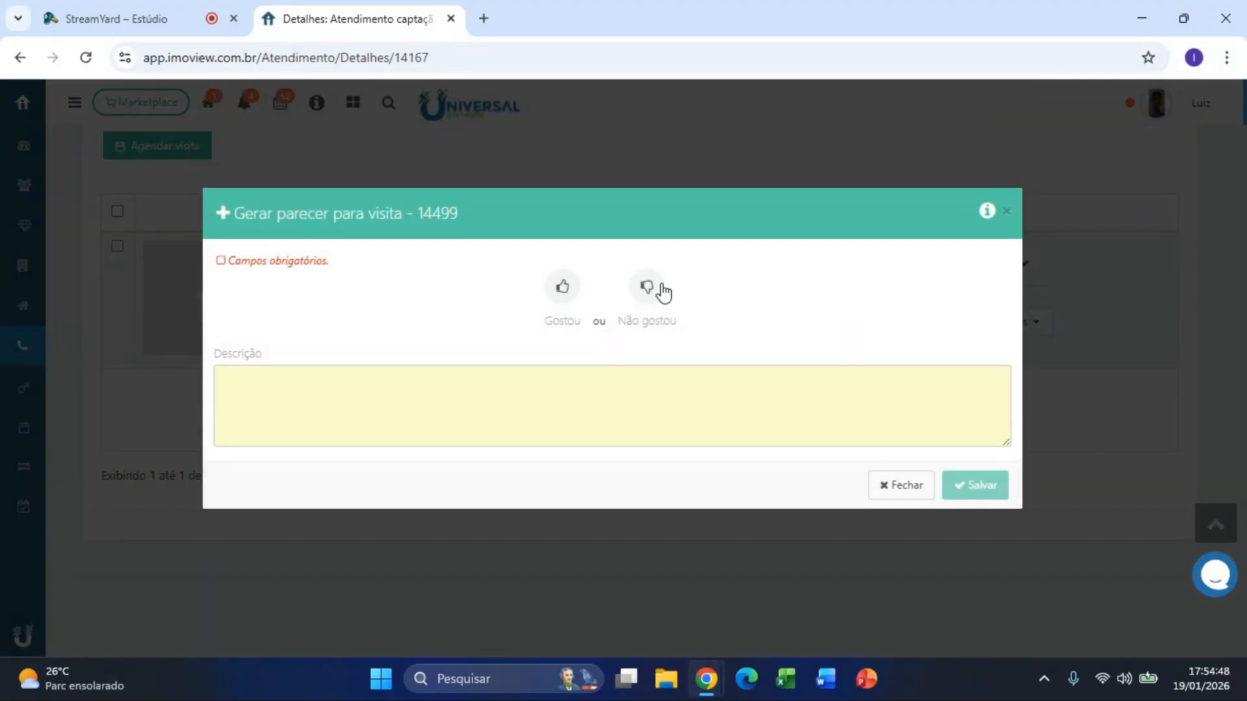
click(658, 287)
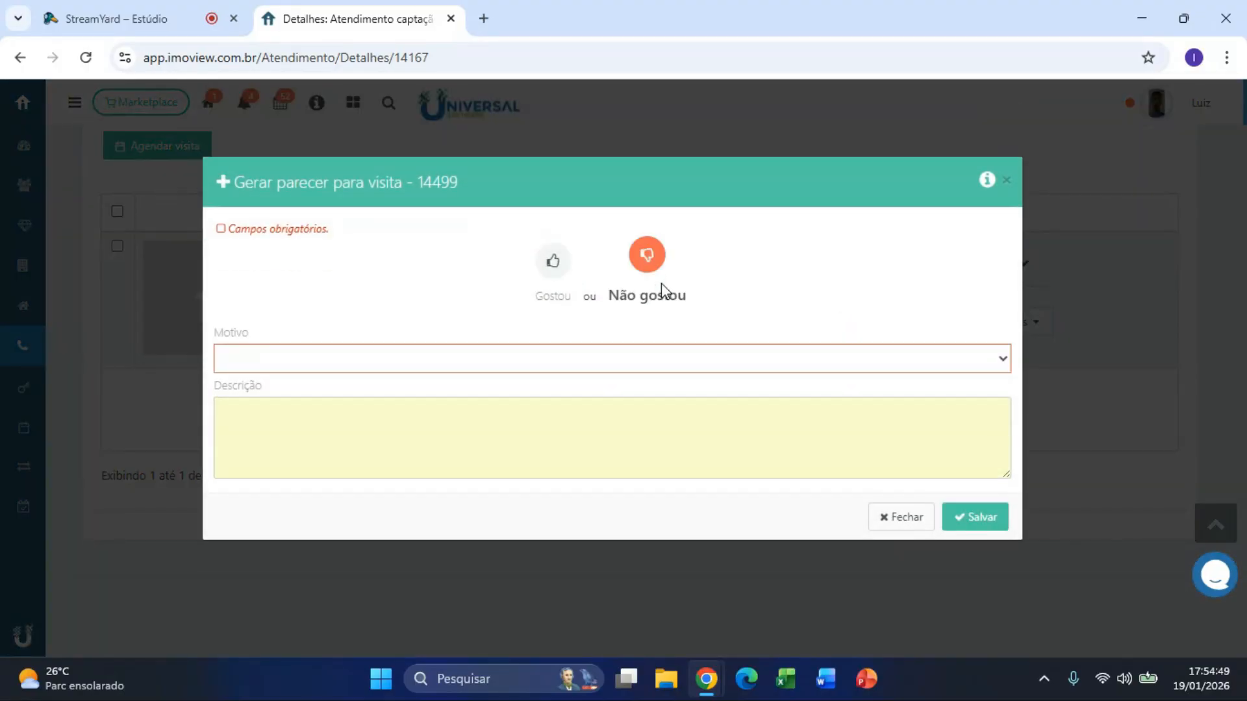
click(609, 365)
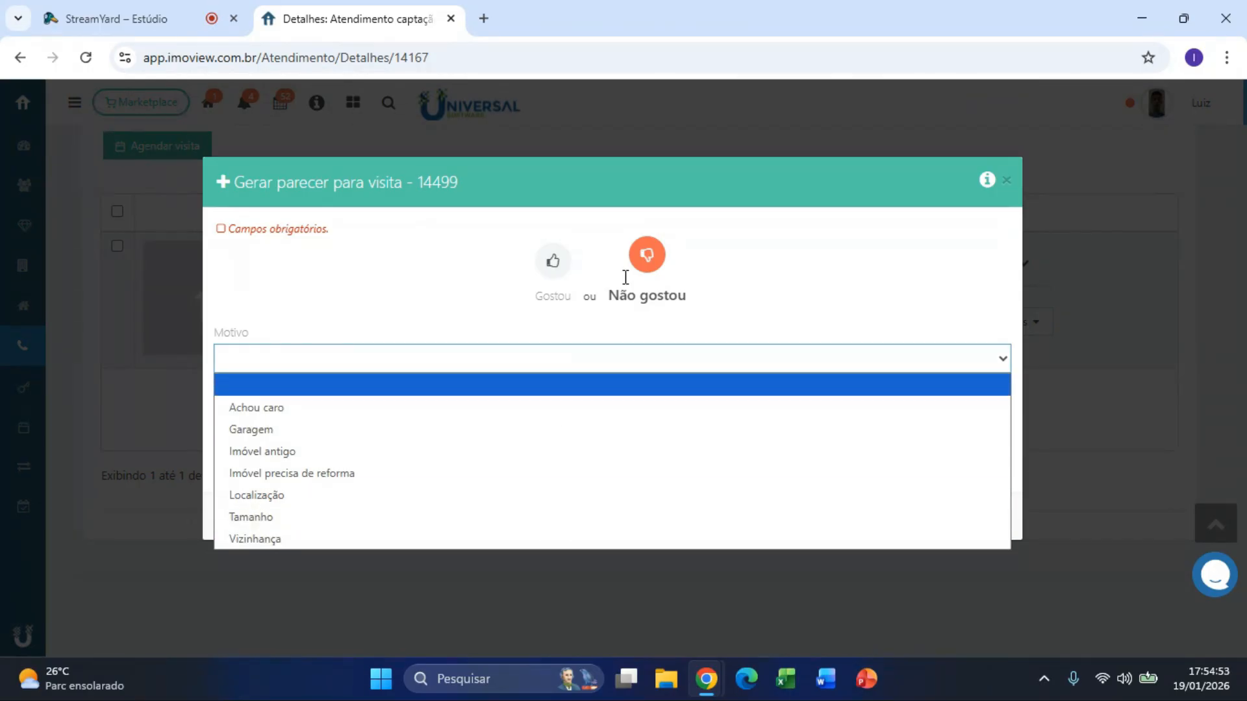
click(551, 273)
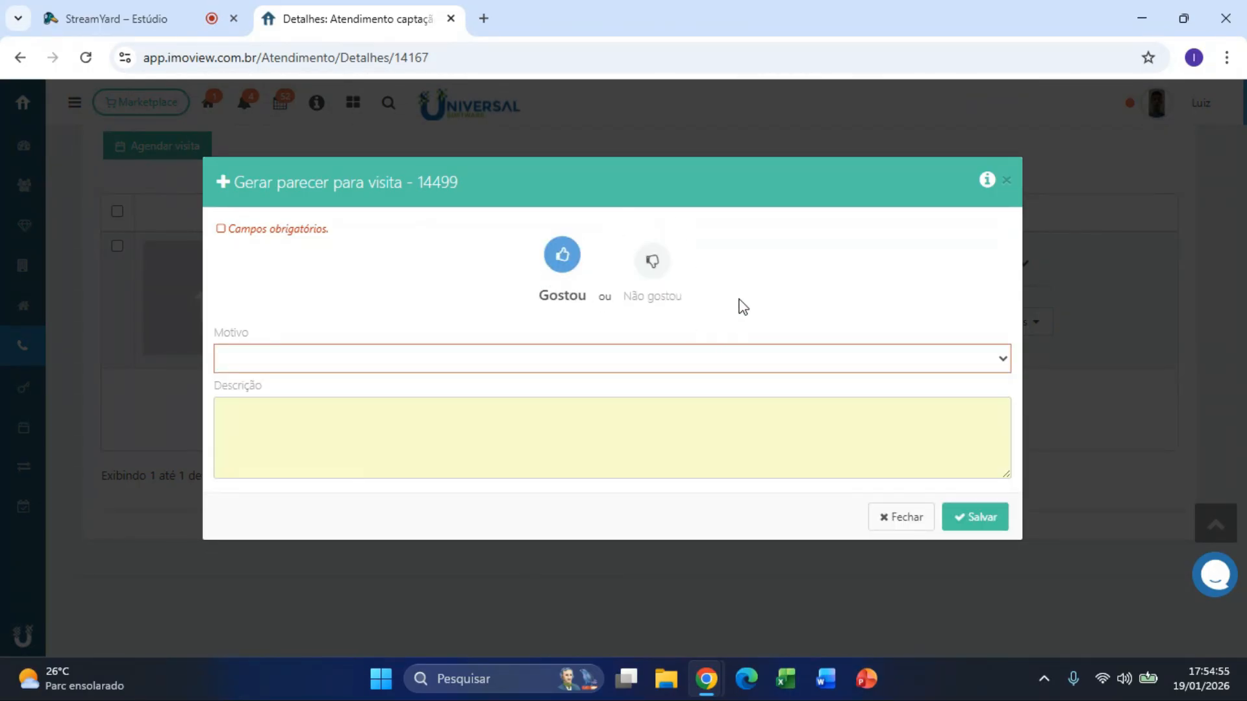
click(267, 359)
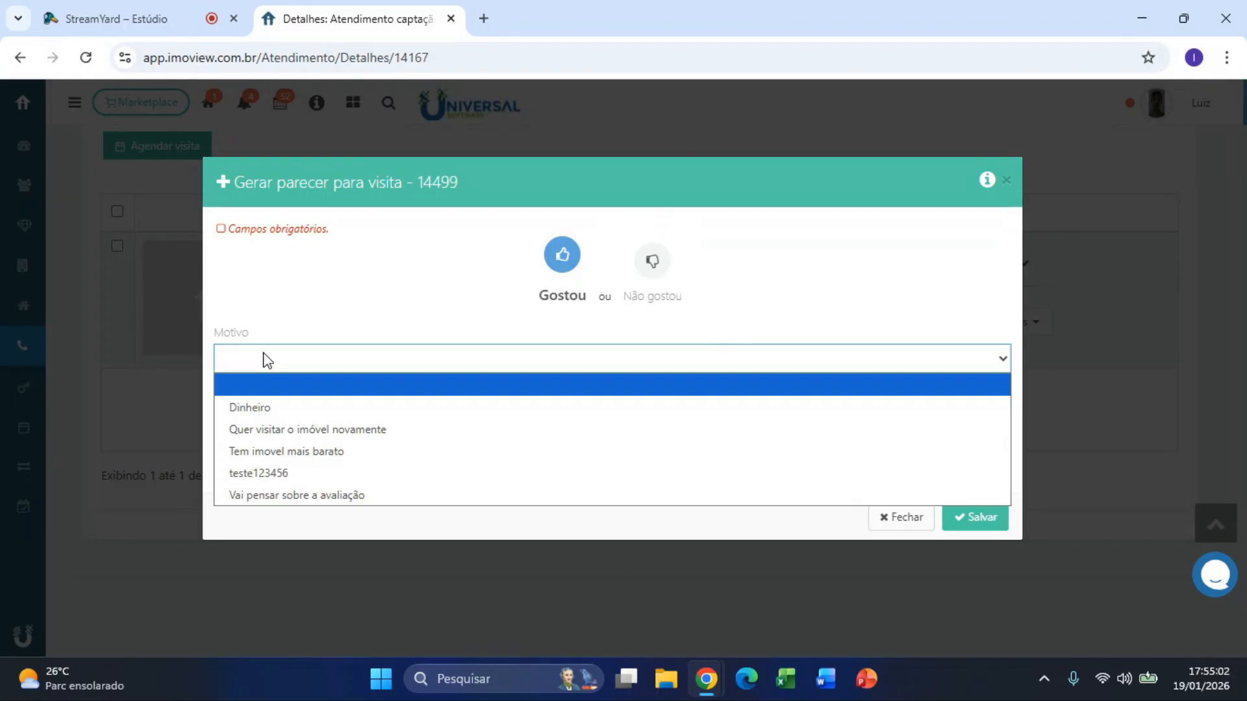
click(374, 496)
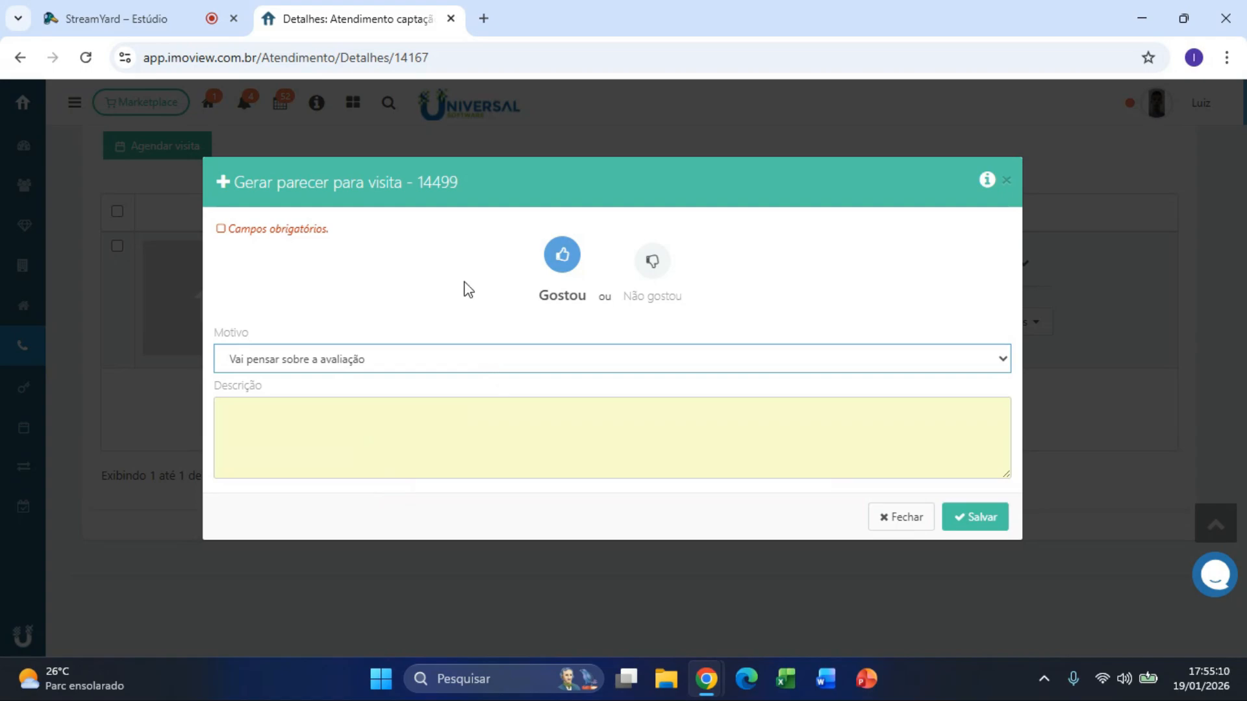
click(421, 416)
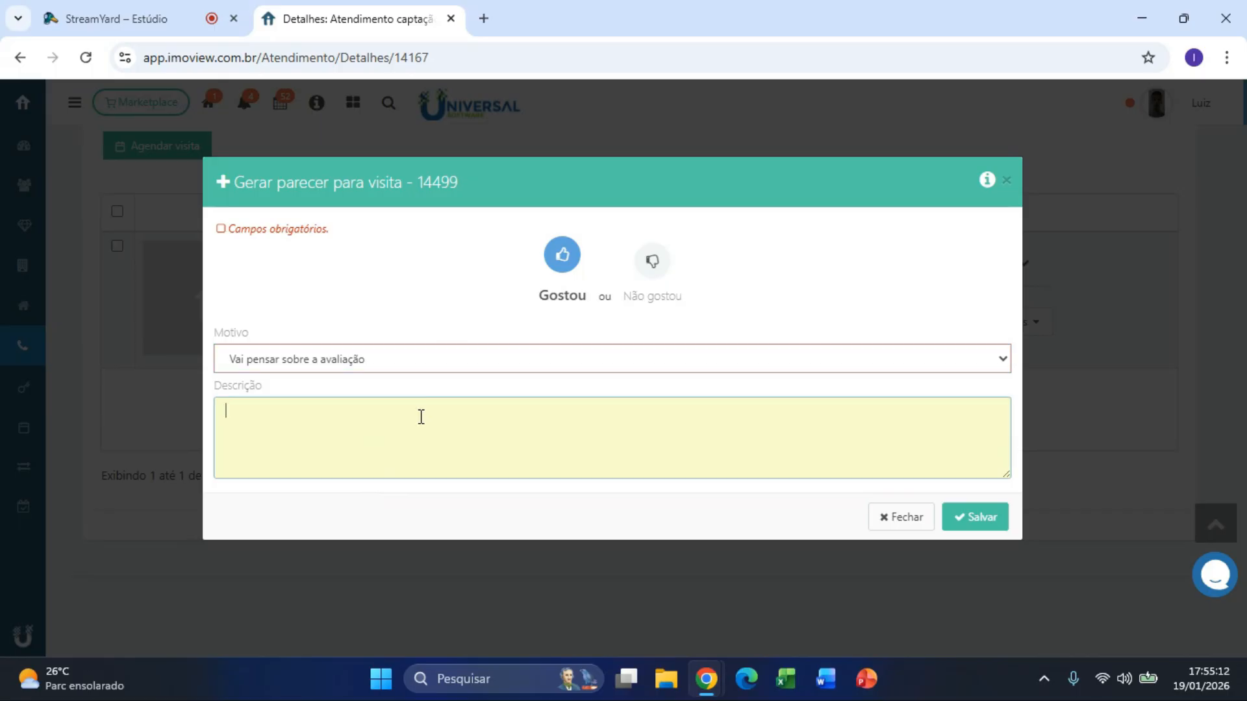
text(Teste.)
click(980, 519)
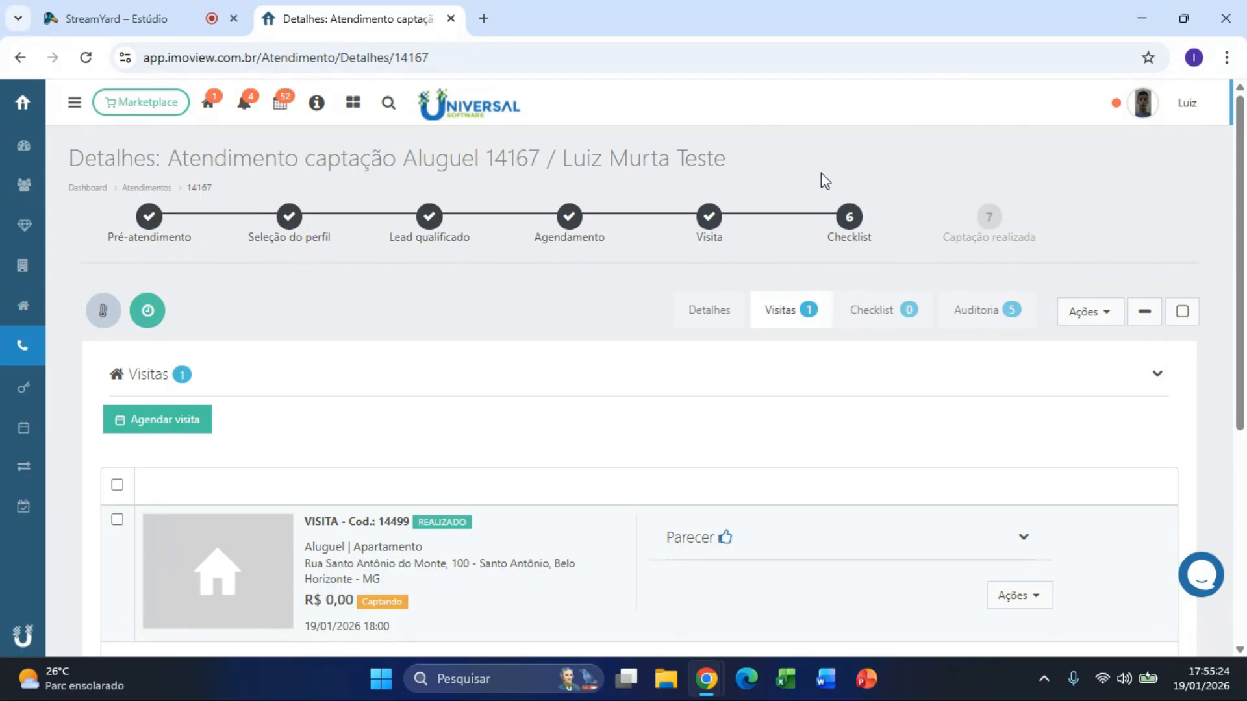
Step: Show atendimento 14167's Checklist tab and look over the Ações menu without choosing anything
click(866, 317)
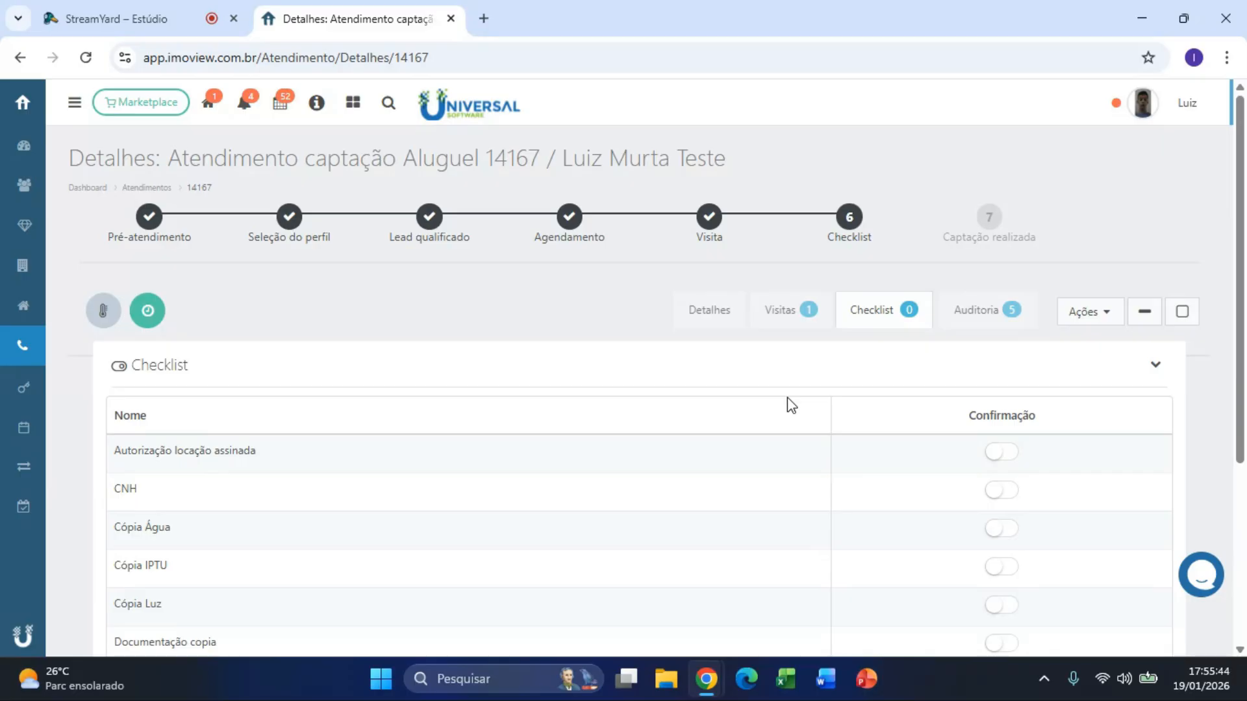
click(1112, 314)
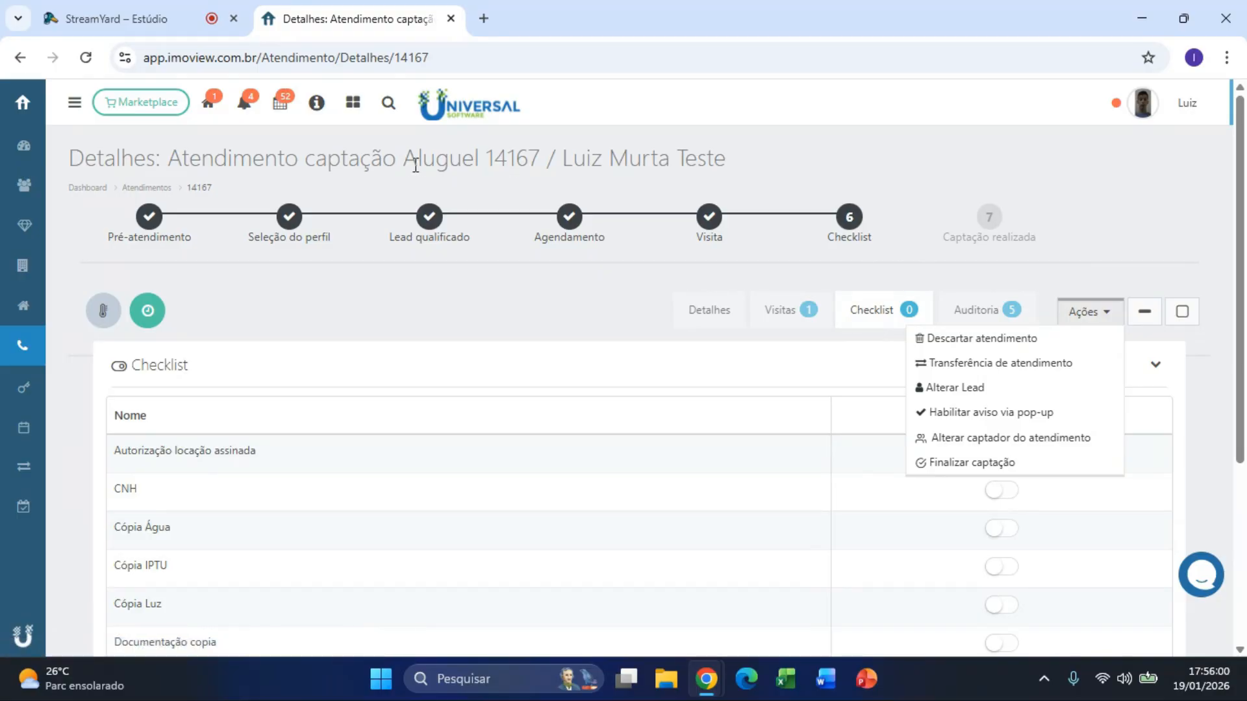
drag(408, 159, 481, 164)
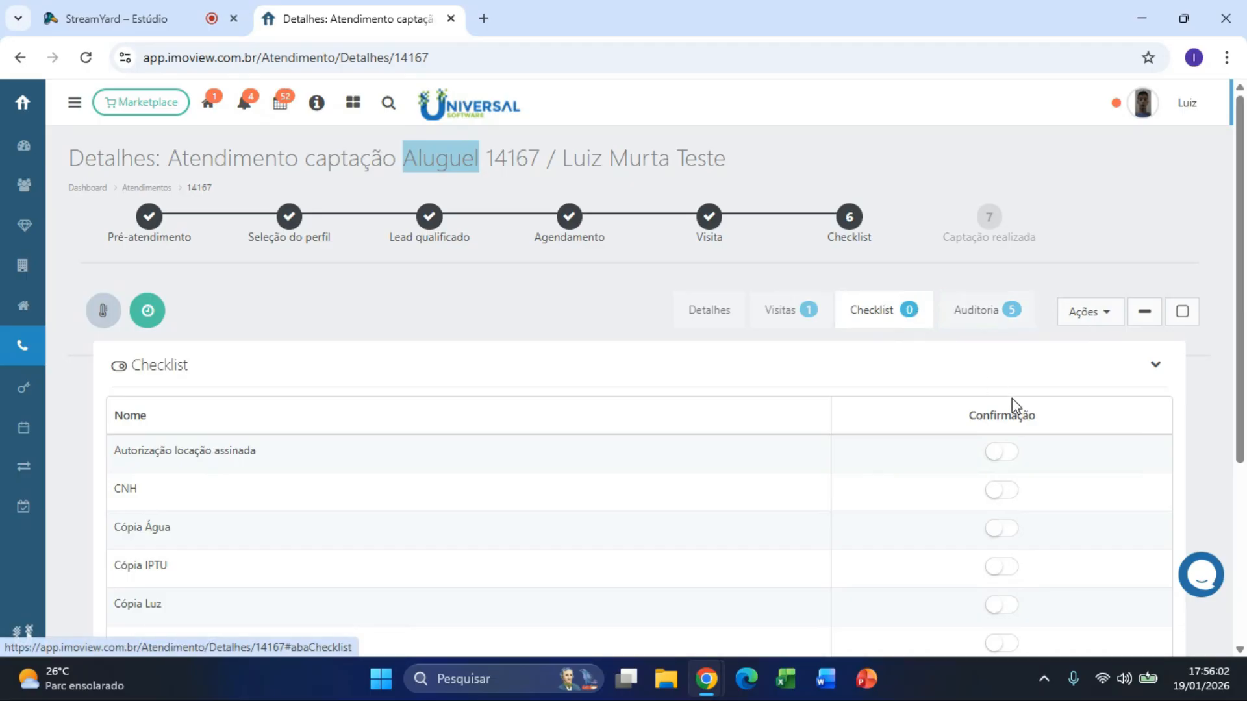
scroll(1026, 455, down, 5)
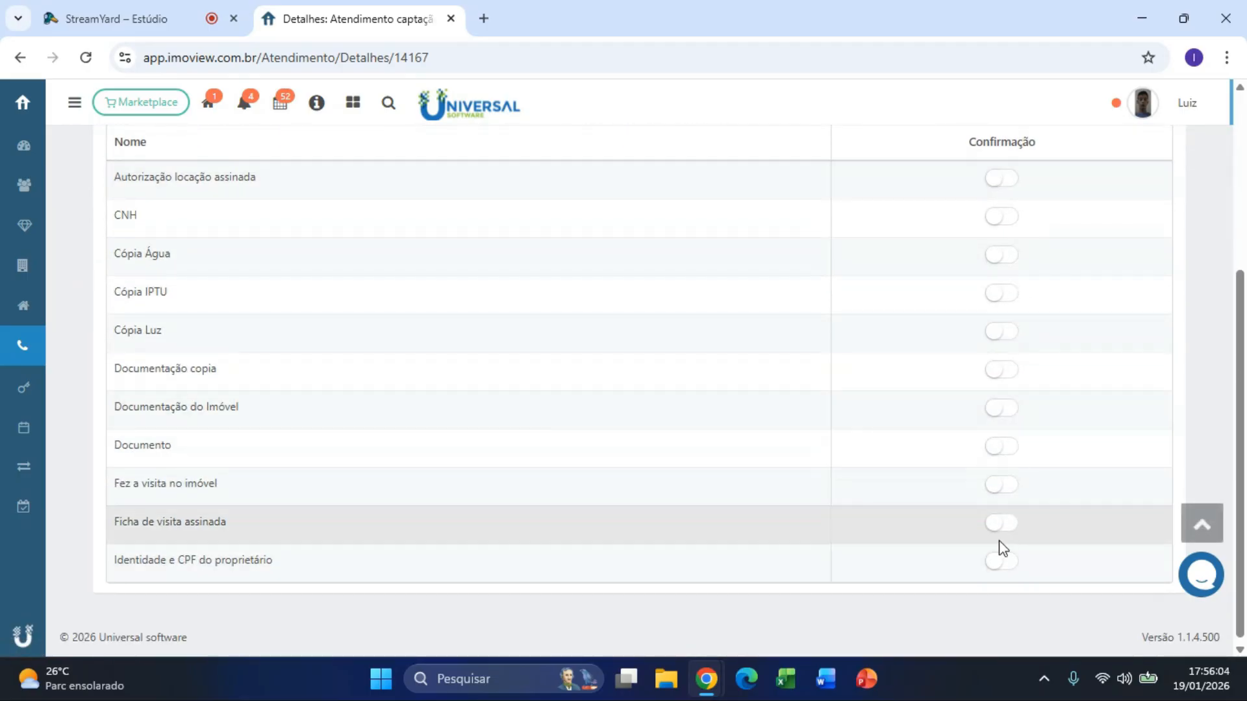
scroll(1039, 201, up, 4)
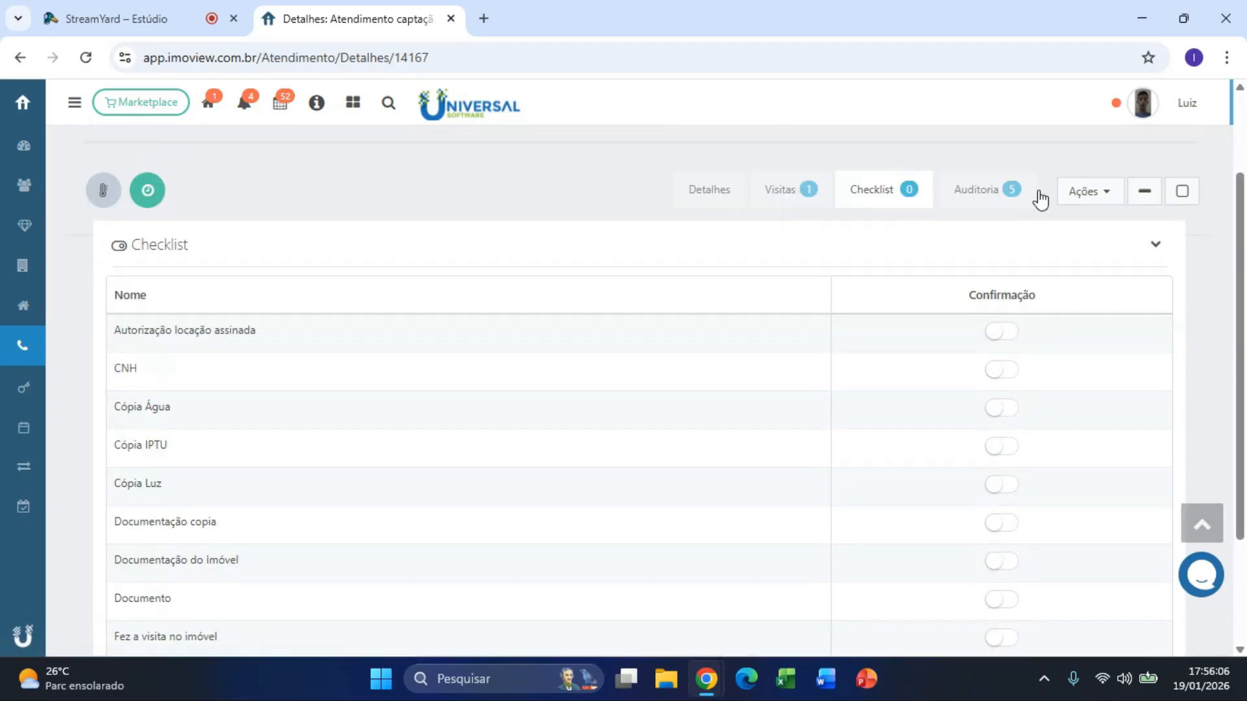
click(1091, 318)
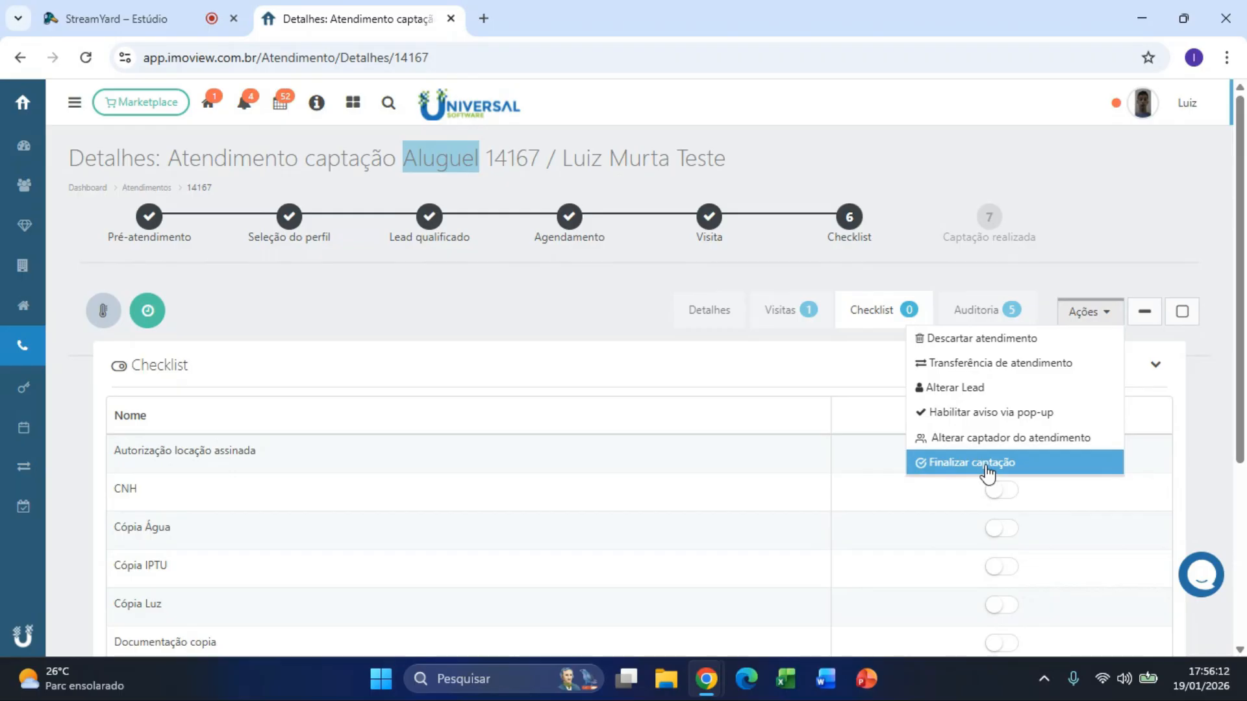
click(687, 386)
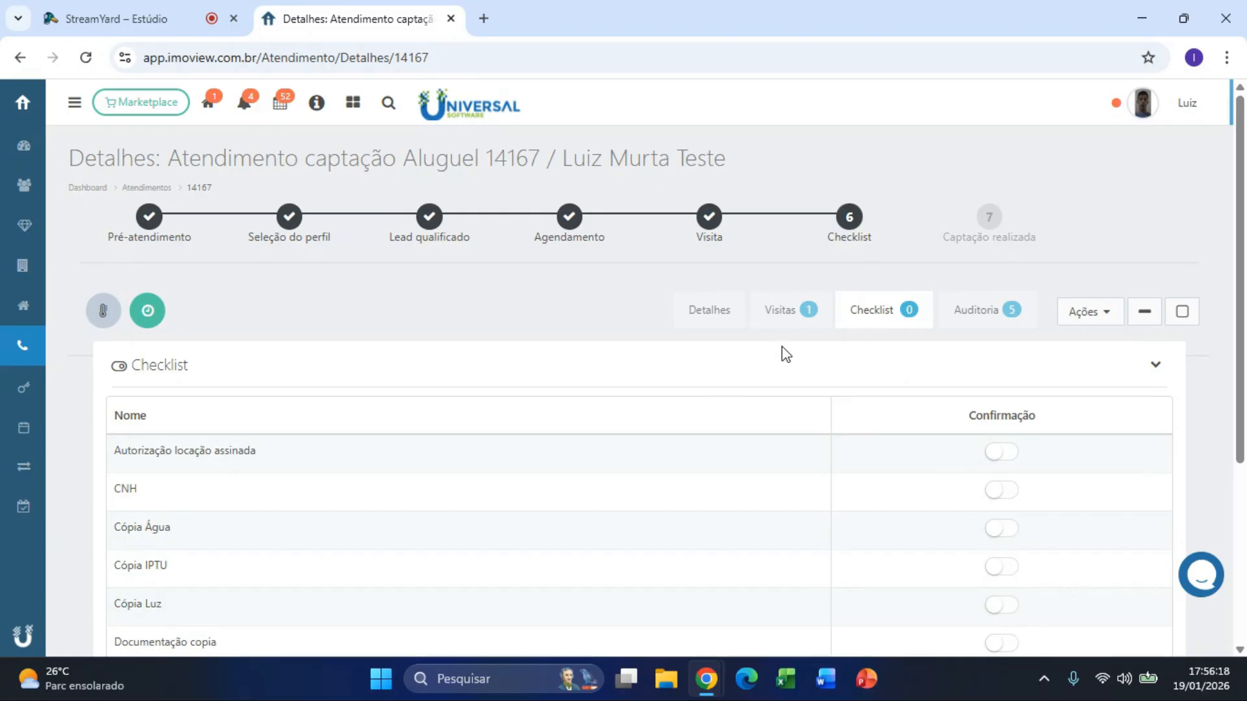
Step: Switch on confirmation for the CNH, Documentação do Imóvel and Fez a visita no imóvel items
click(1005, 492)
scroll(1210, 441, down, 3)
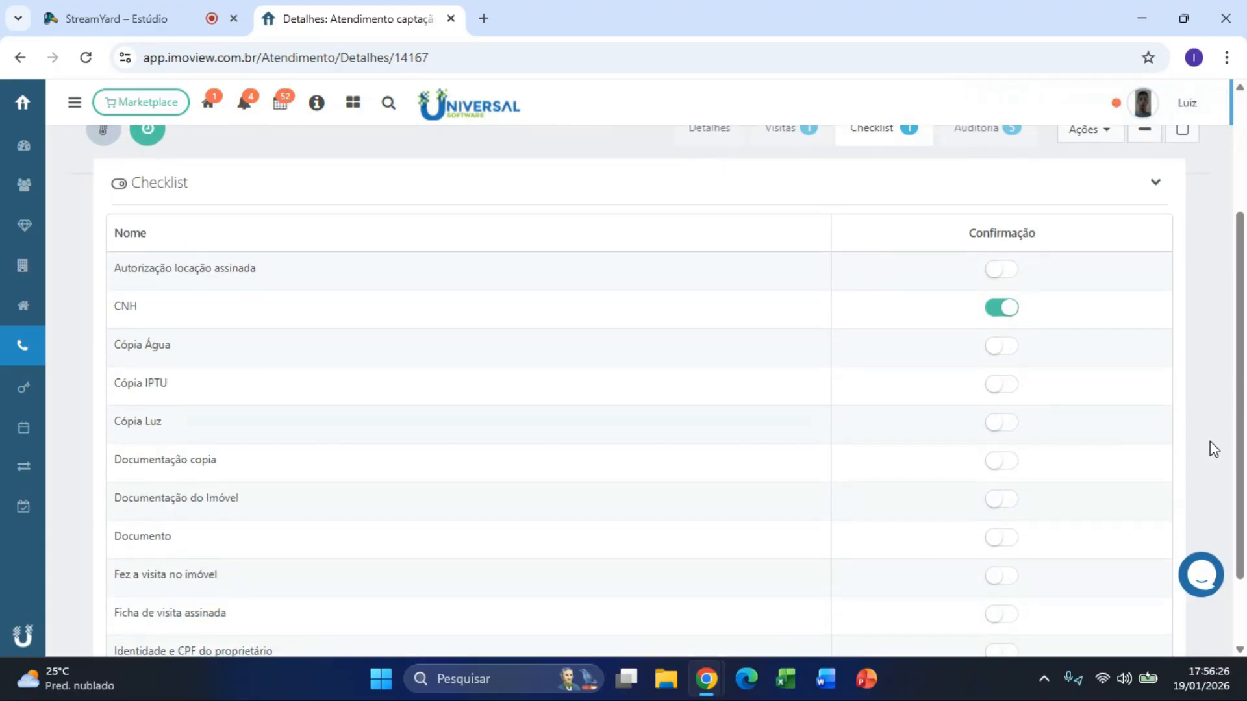
click(1017, 500)
scroll(1169, 496, down, 2)
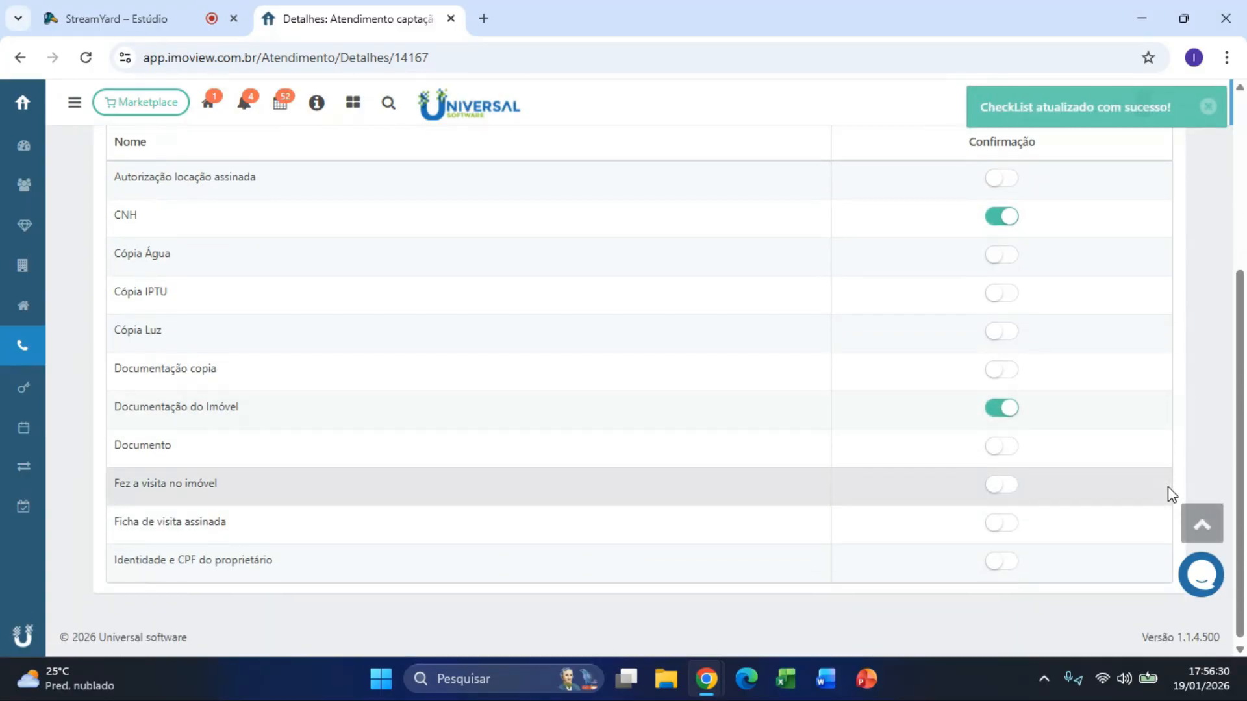
click(1015, 489)
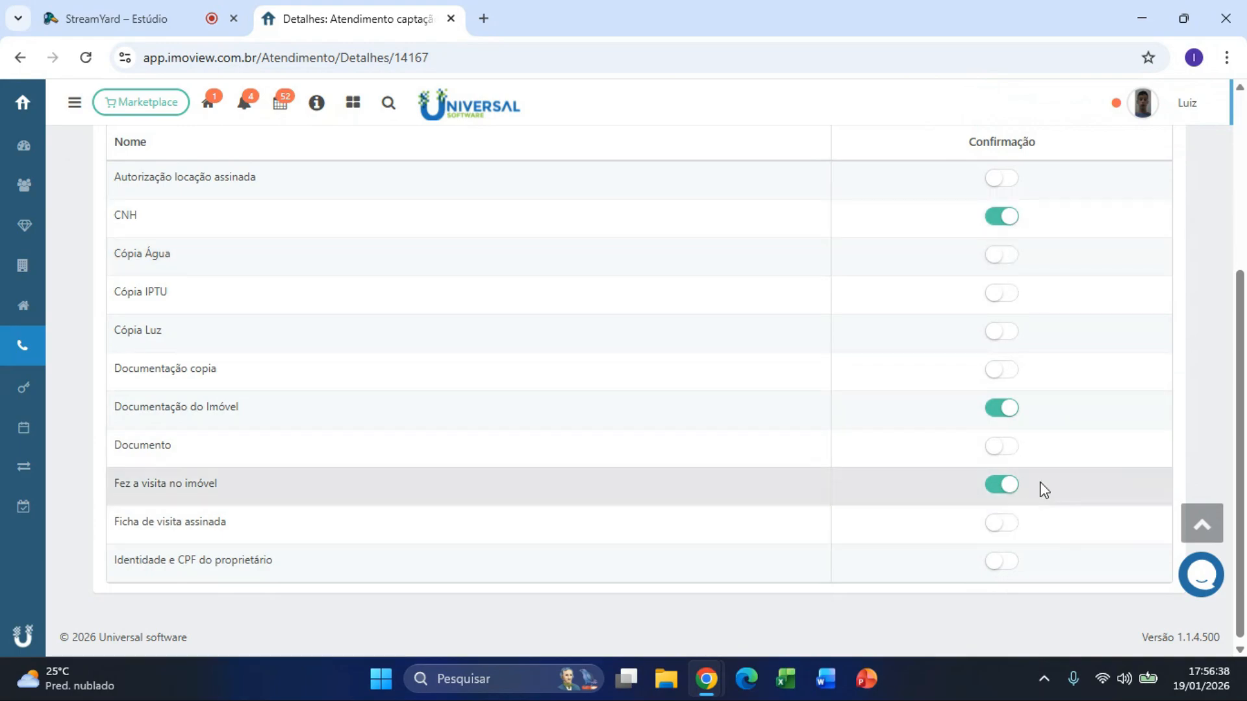
scroll(1102, 423, up, 4)
click(1088, 315)
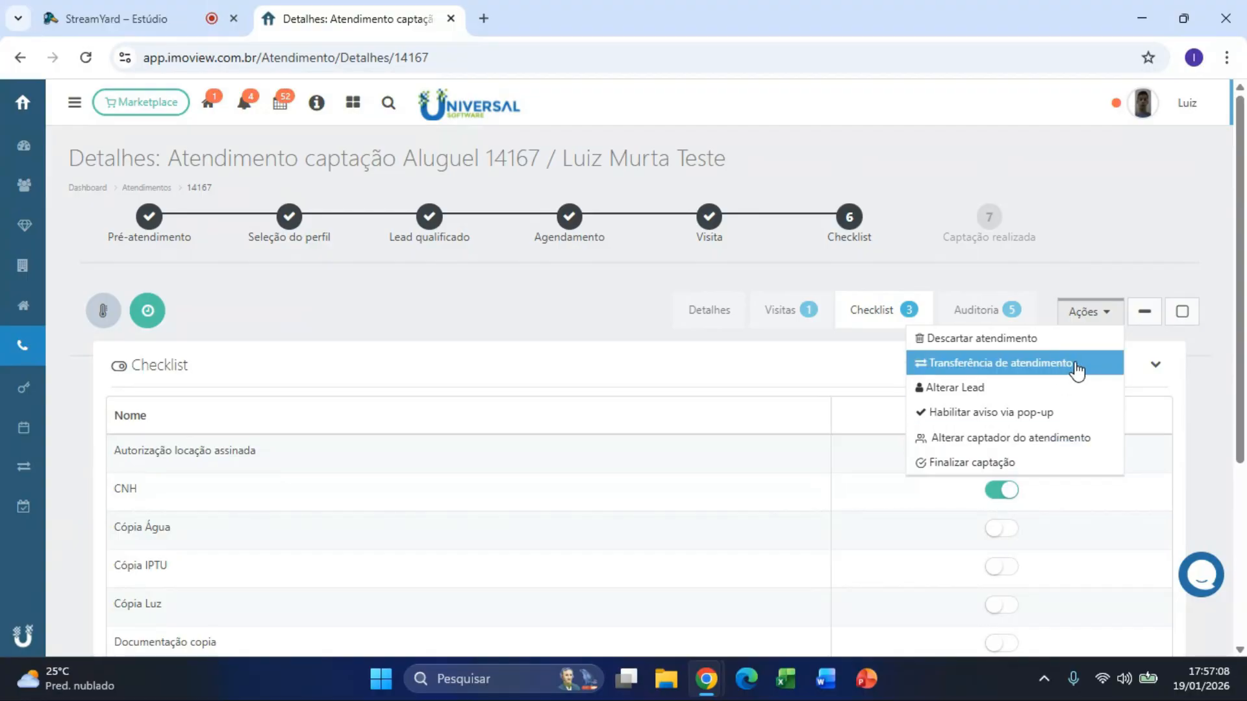
drag(487, 157, 540, 154)
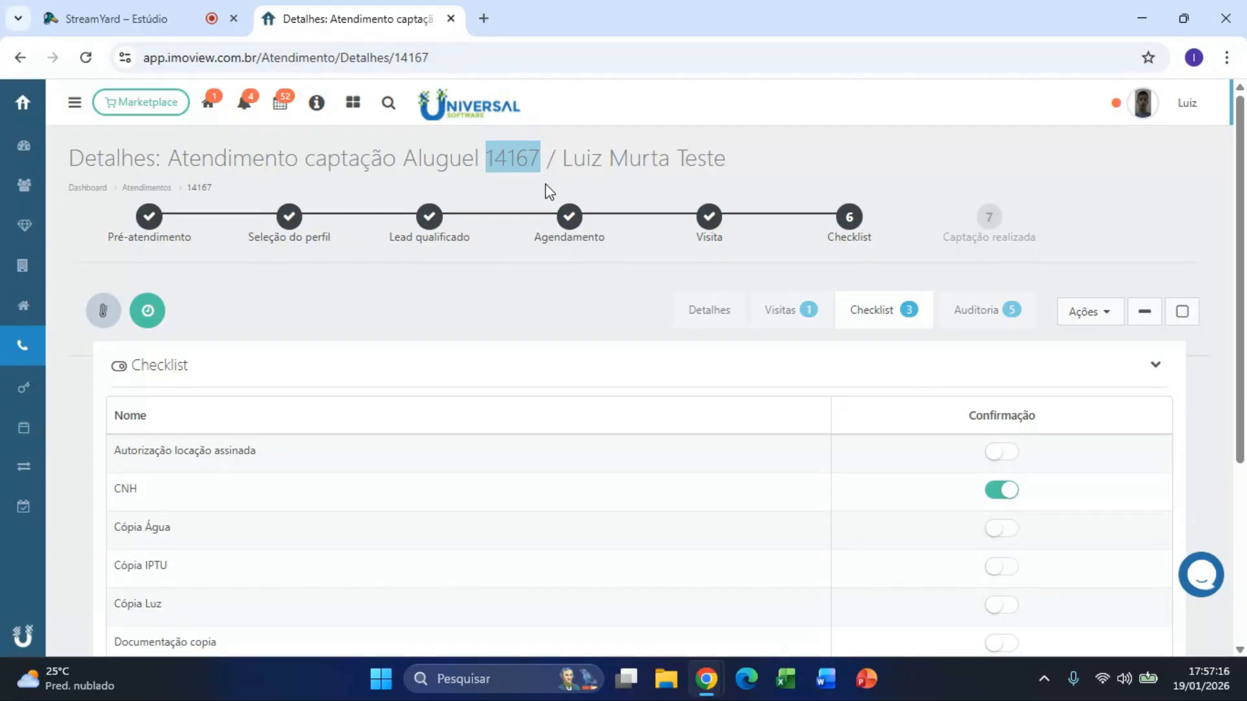
click(1063, 309)
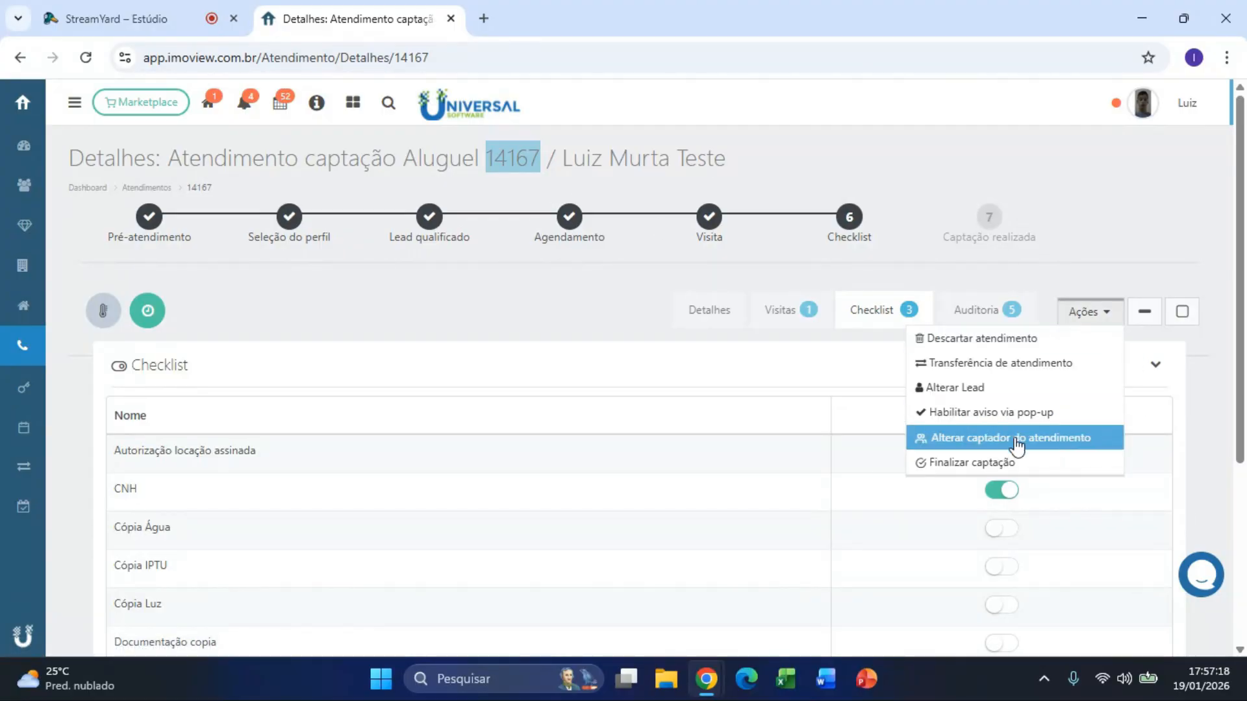
click(1096, 439)
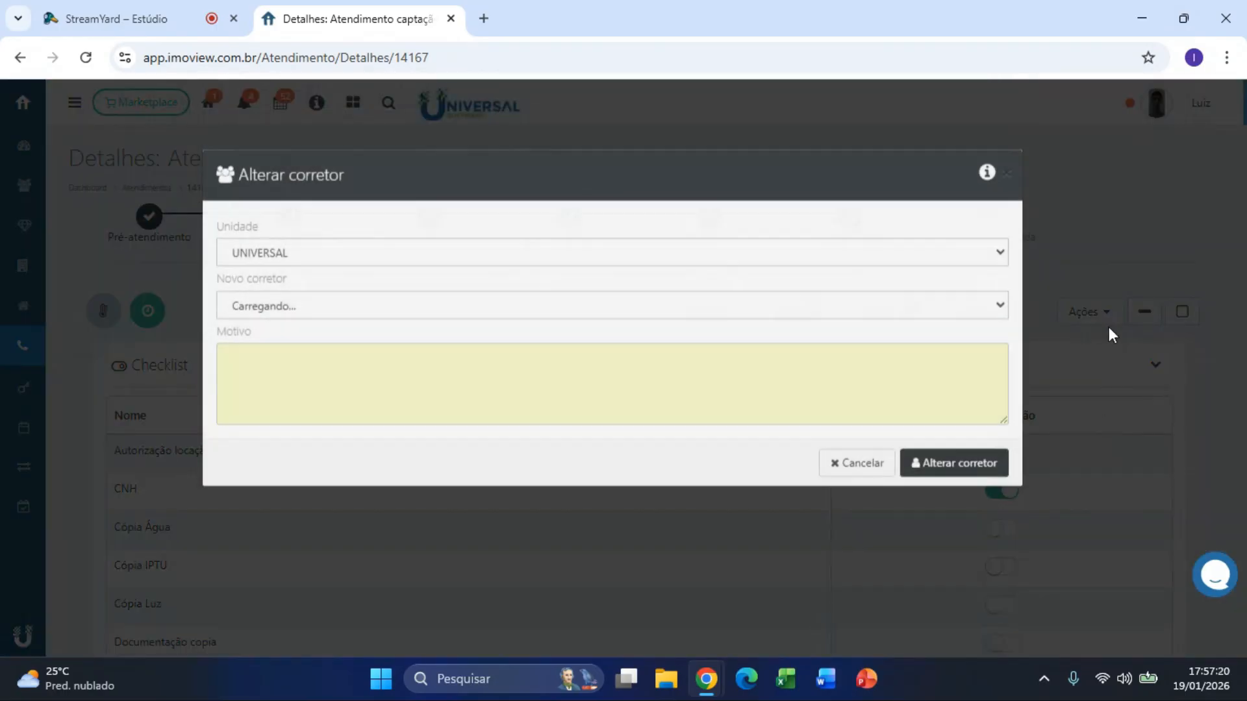
click(286, 338)
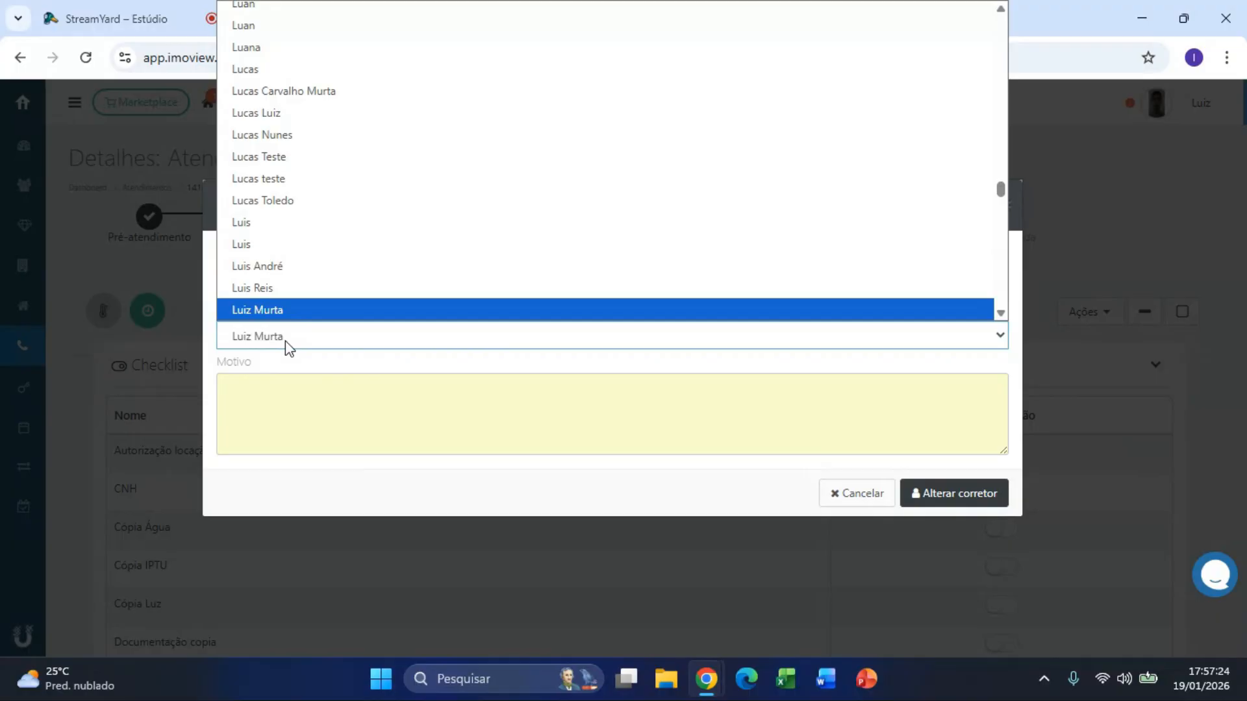
click(320, 357)
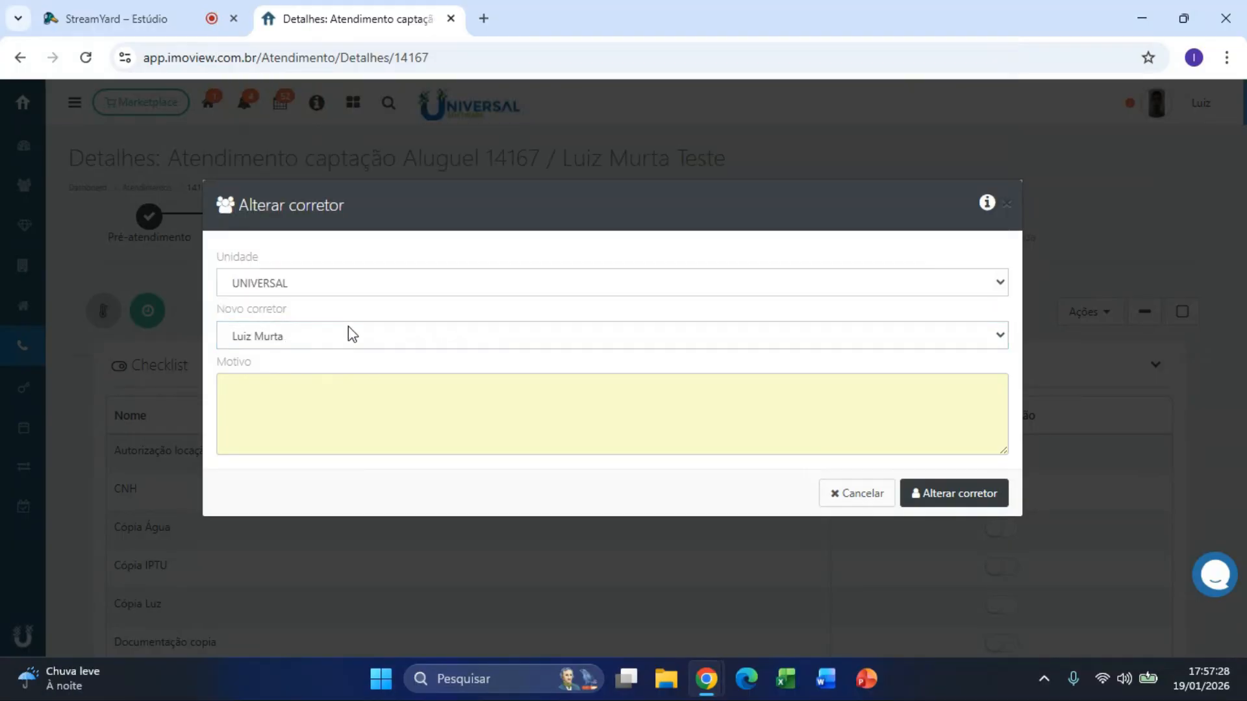
click(1050, 184)
drag(488, 165, 542, 162)
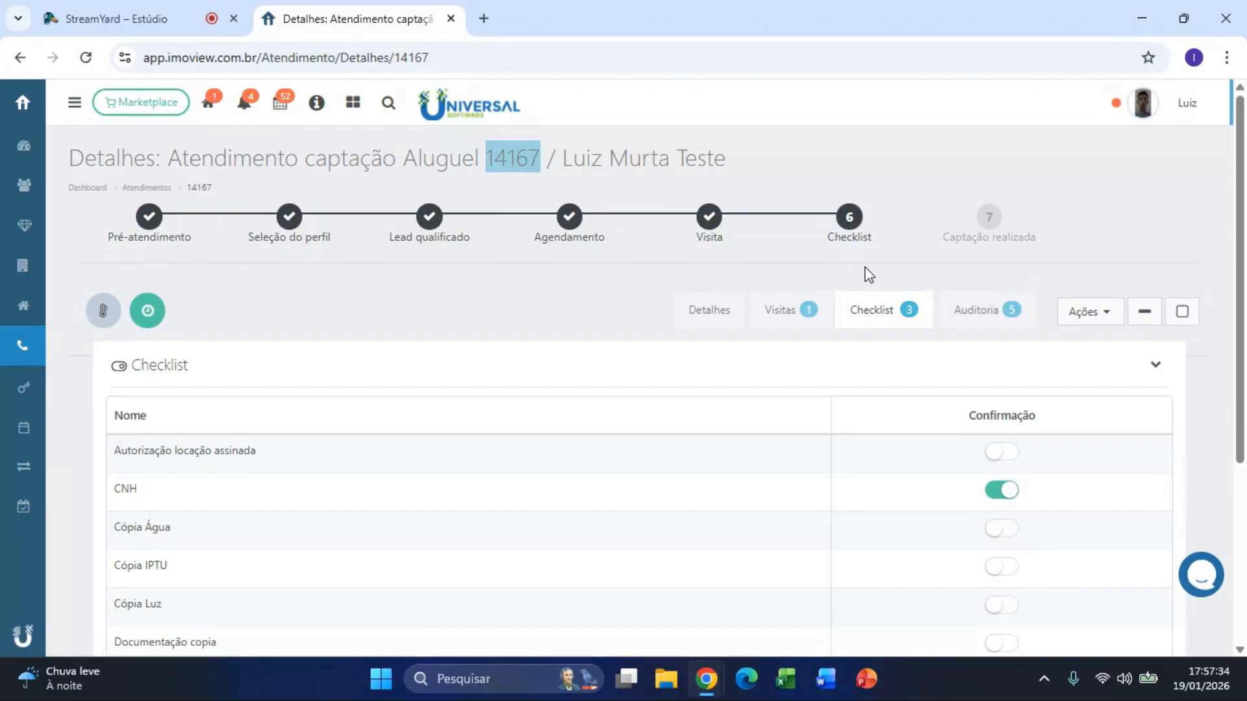
Step: Begin changing the atendimento's lead from the Ações menu, then cancel, keeping the original lead
click(1104, 311)
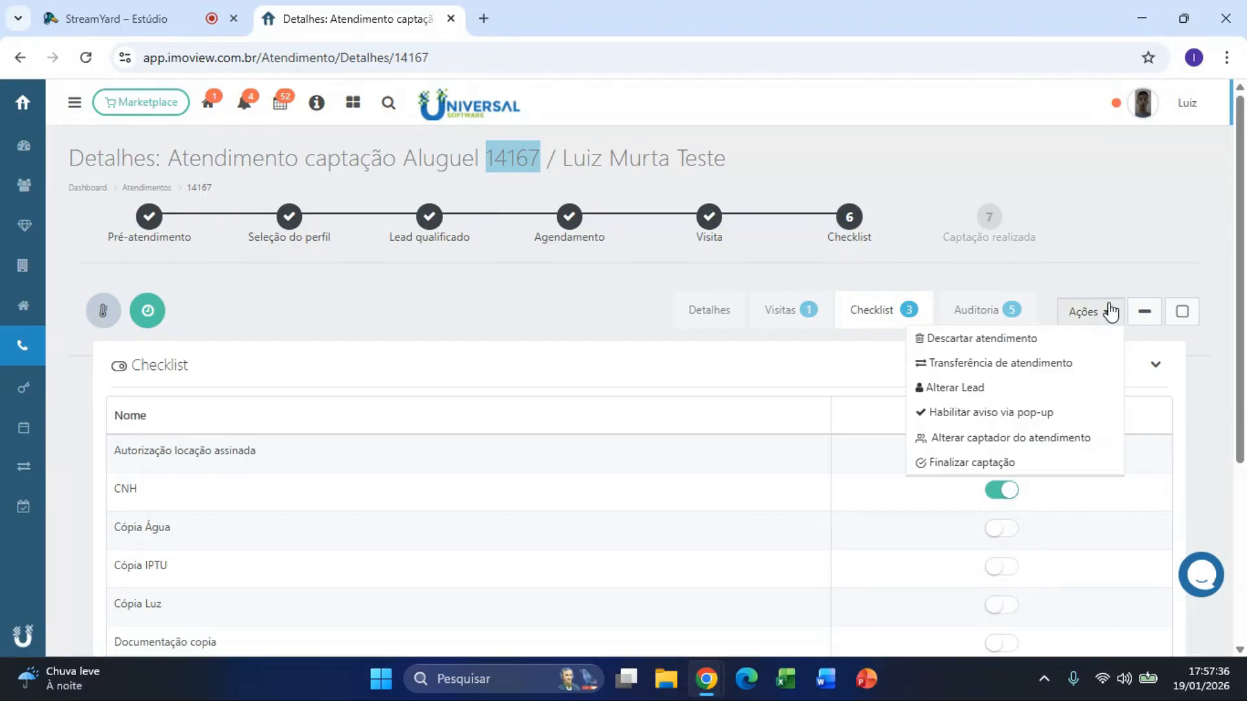
click(971, 391)
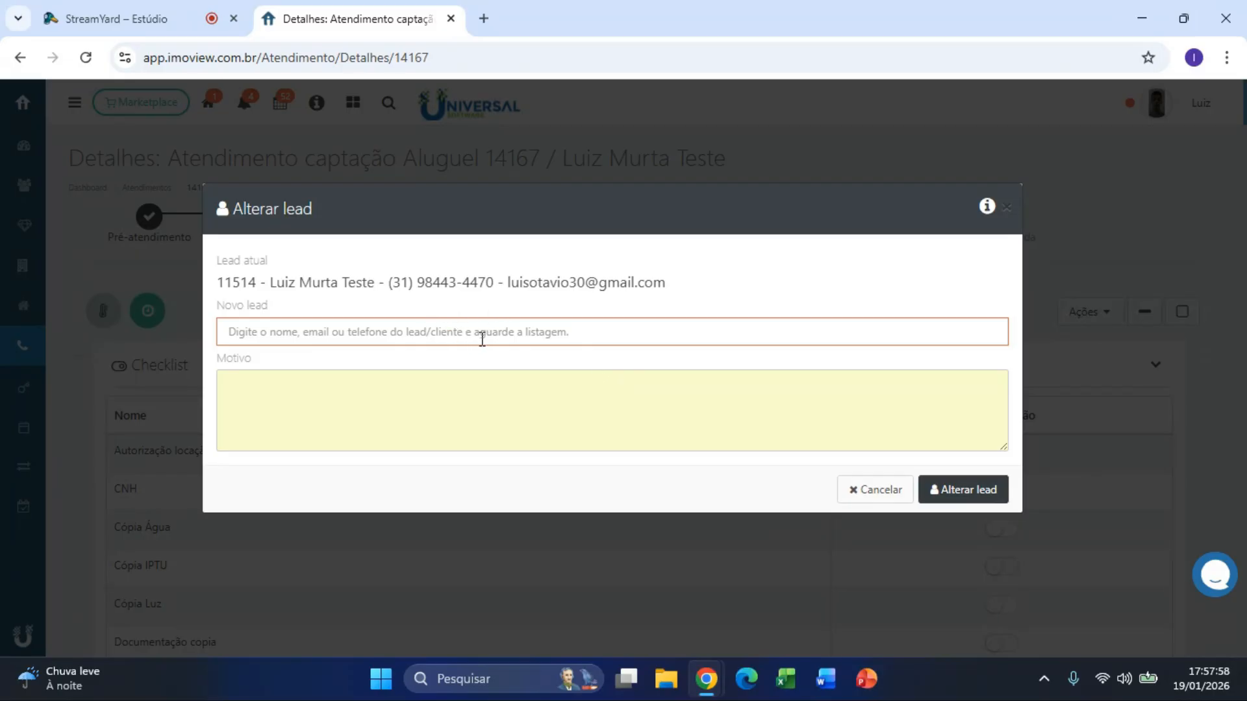
click(1082, 250)
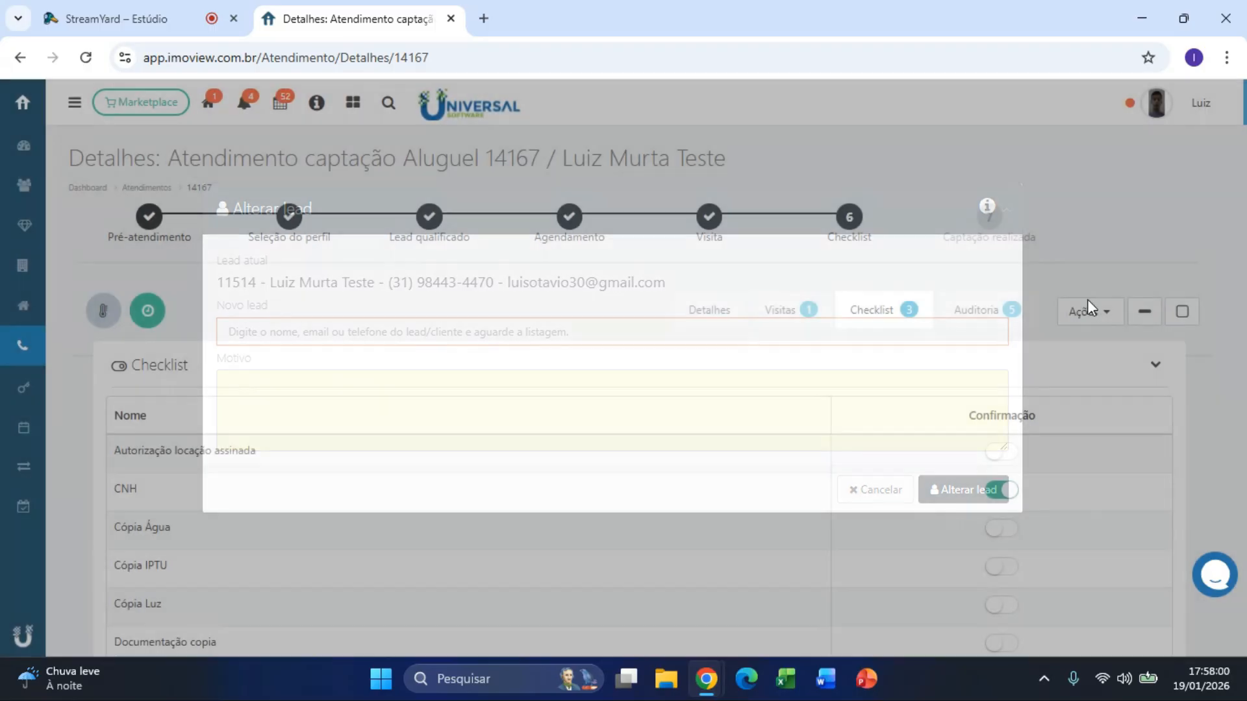
click(1088, 312)
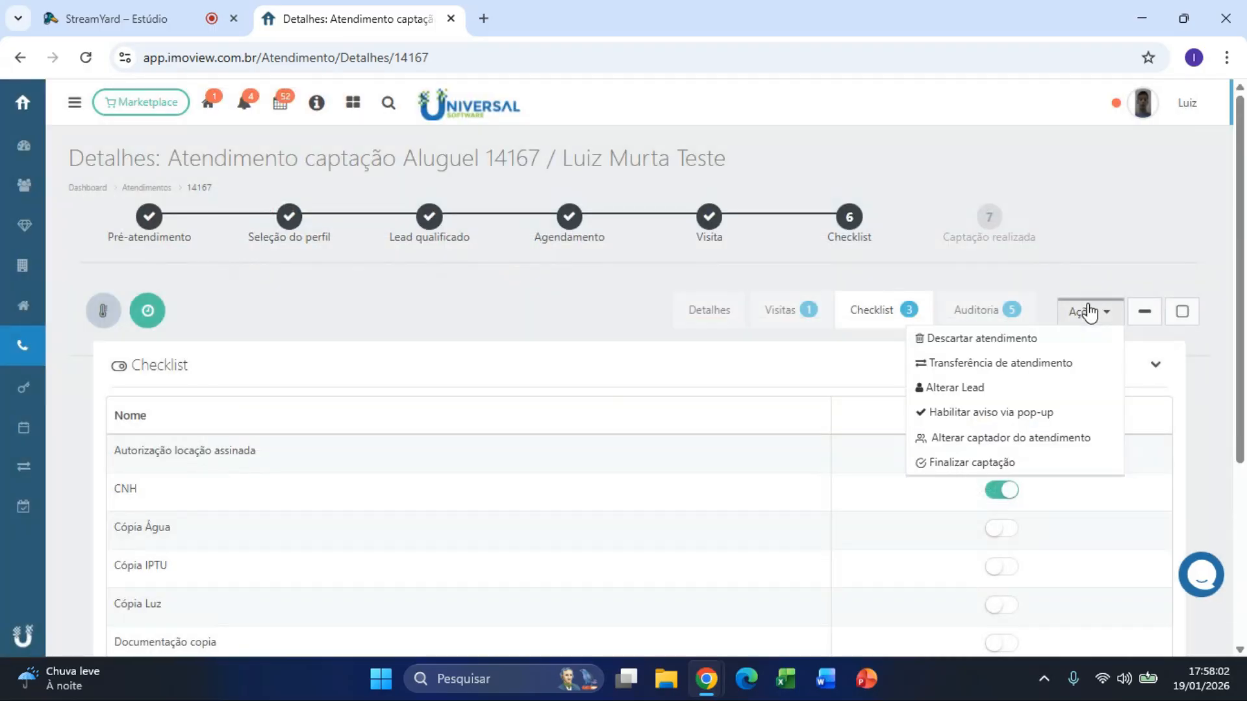
Step: Enable a pop-up warning reading 'Teste' for the atendimento and reload to see it
click(996, 415)
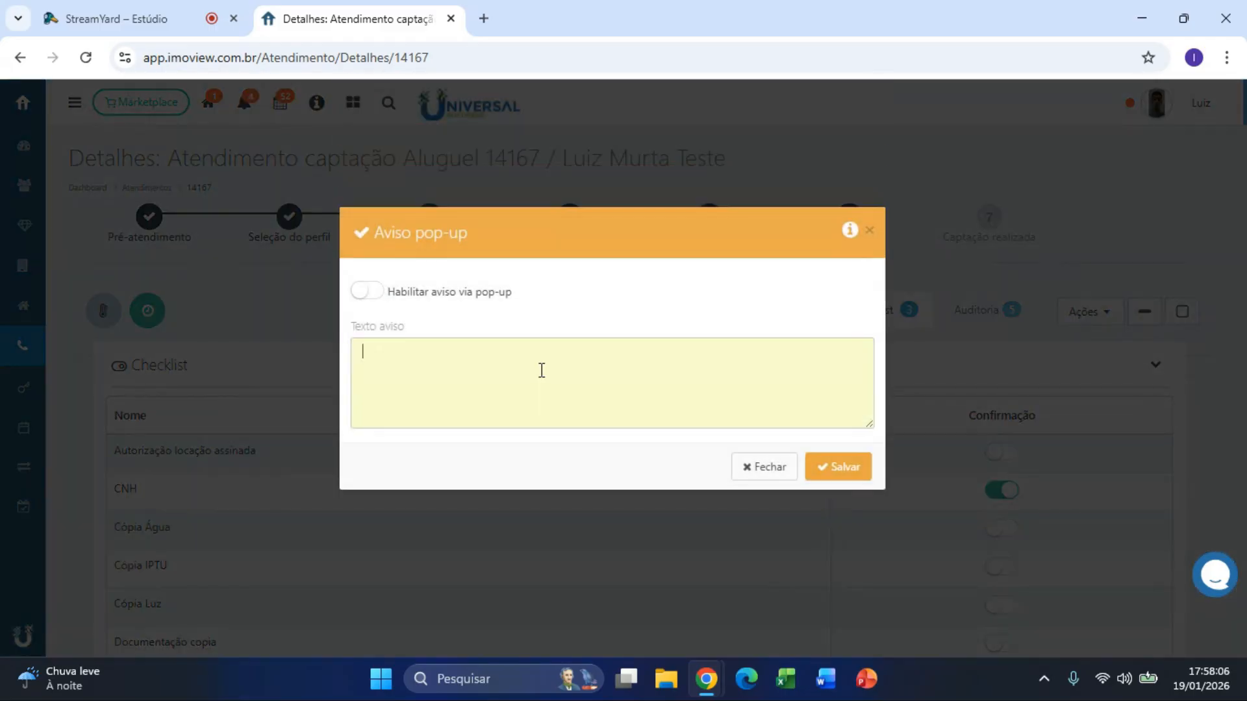
click(382, 299)
click(416, 356)
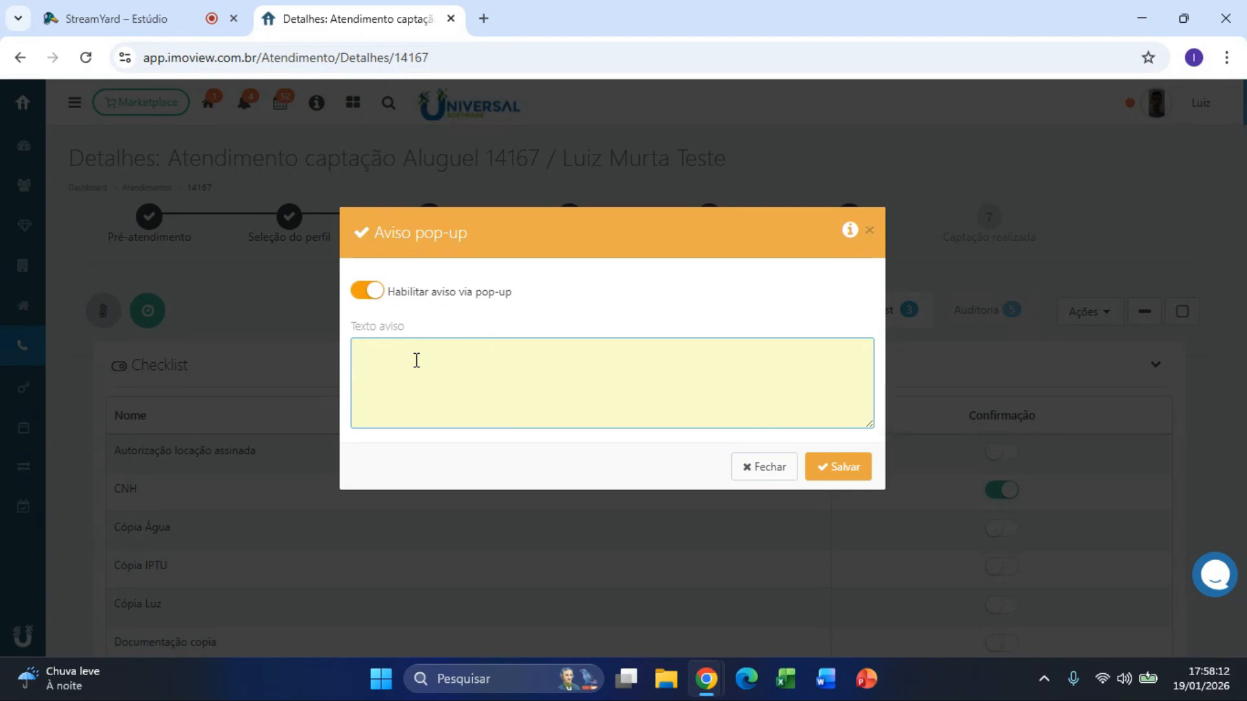
text(Teste.)
click(828, 469)
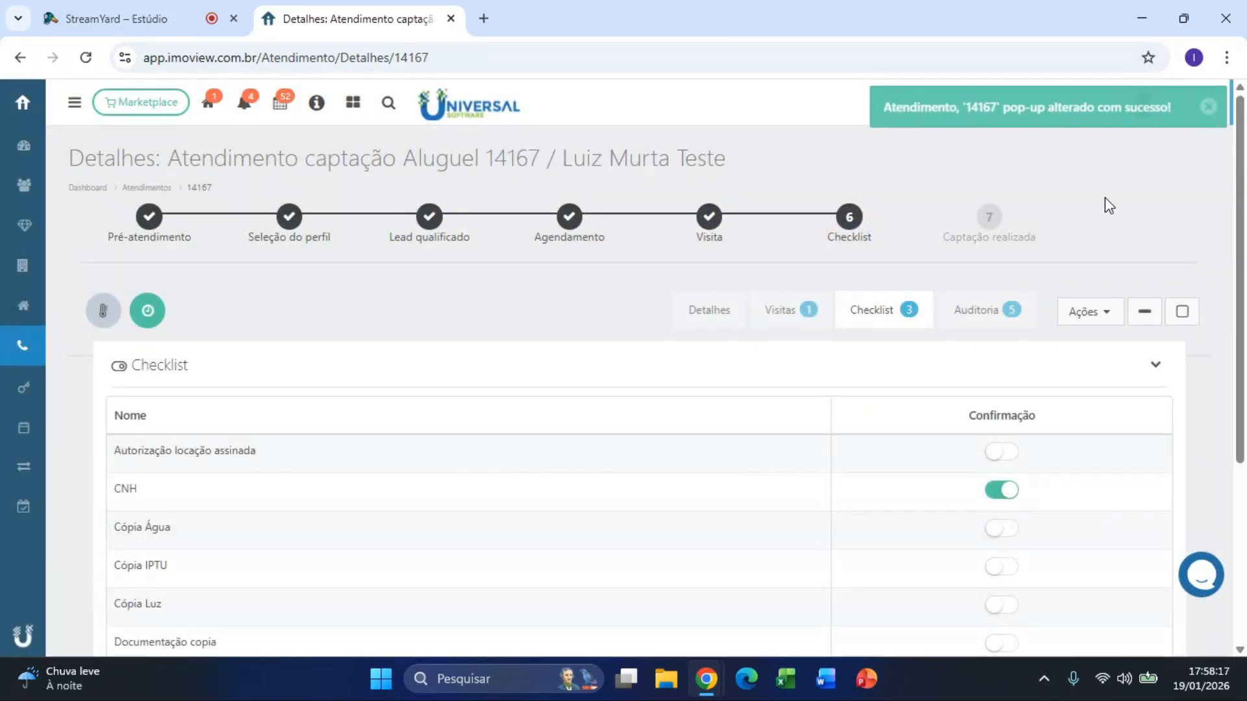
click(86, 59)
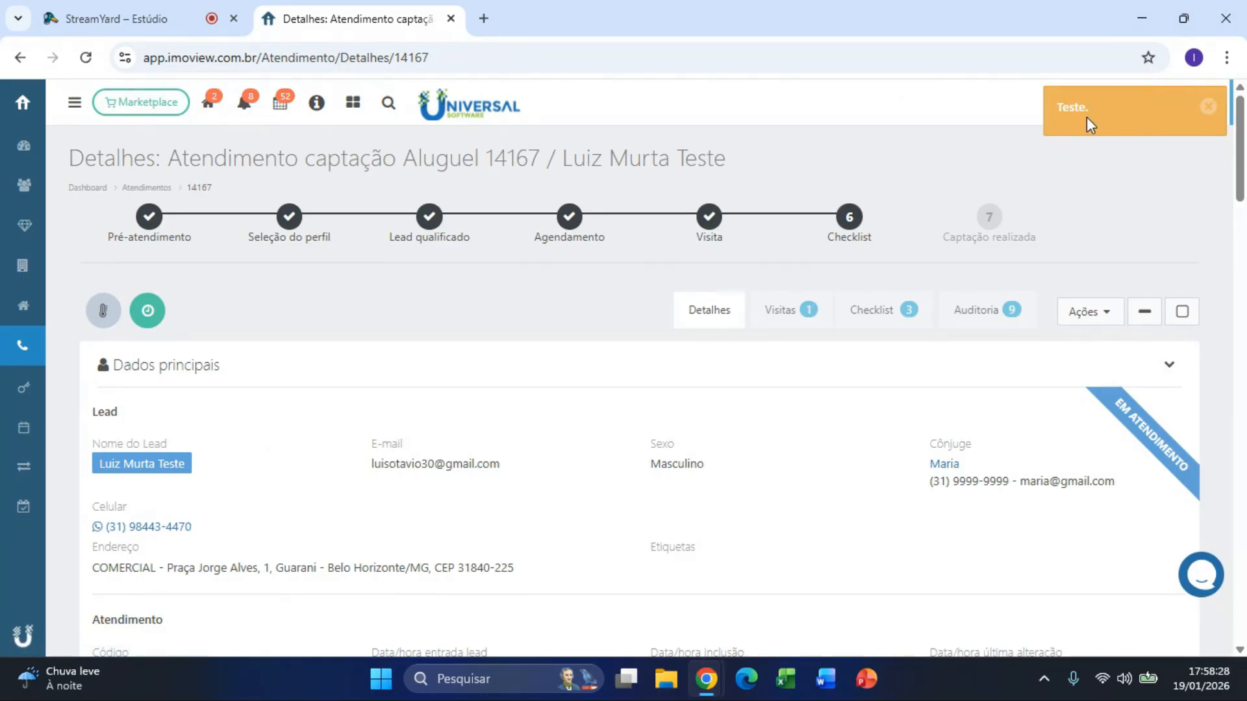
Step: Disable the pop-up warning with its text cleared, then view the Auditoria history
click(1089, 312)
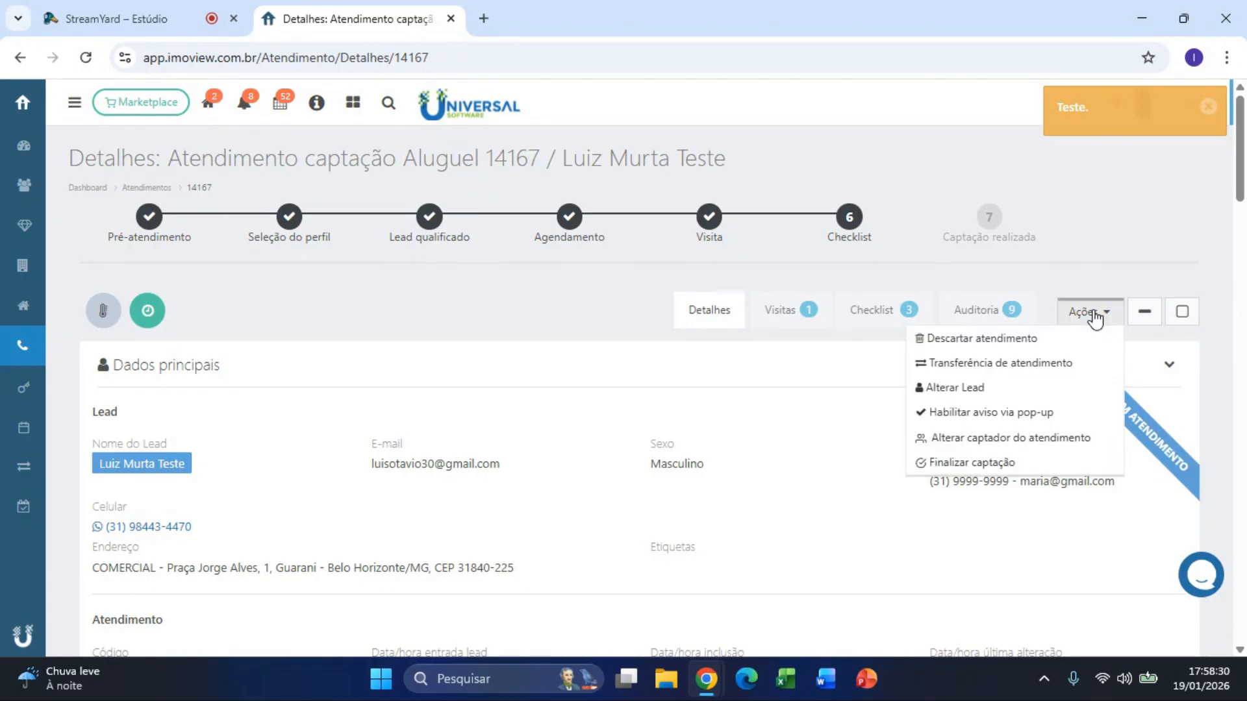
click(1069, 411)
click(362, 300)
drag(432, 353, 351, 356)
key(BackSpace)
click(819, 470)
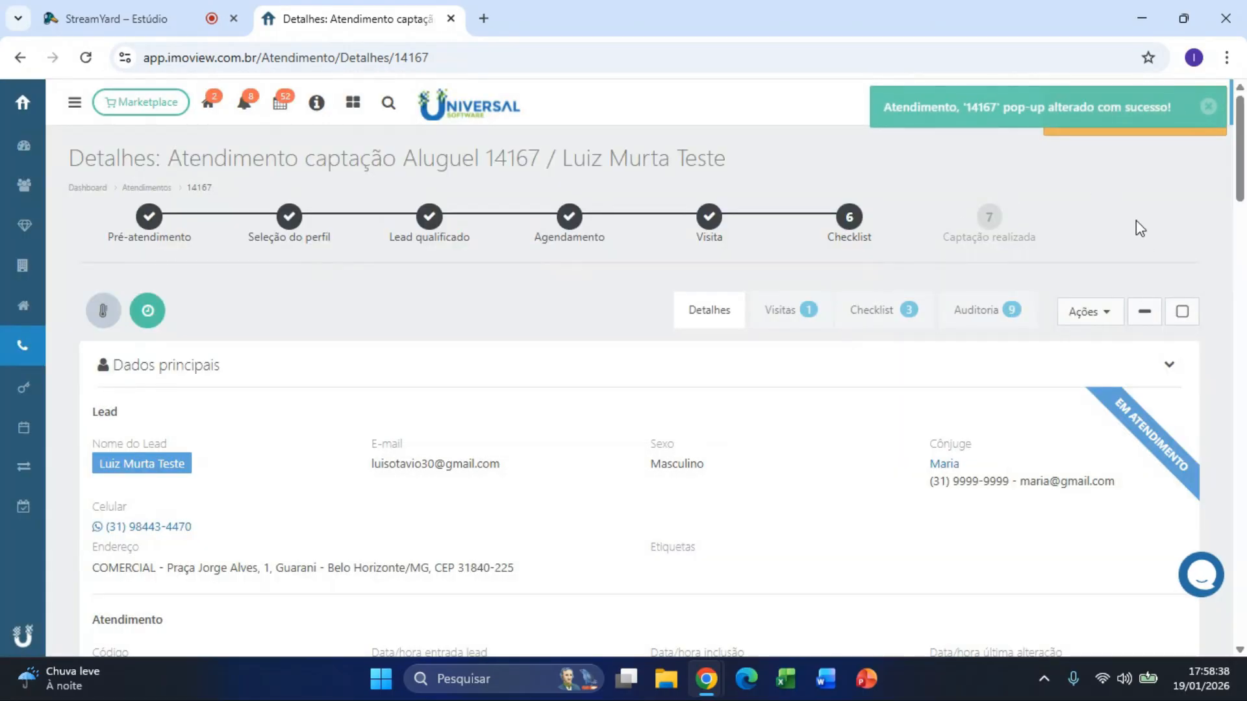
click(999, 312)
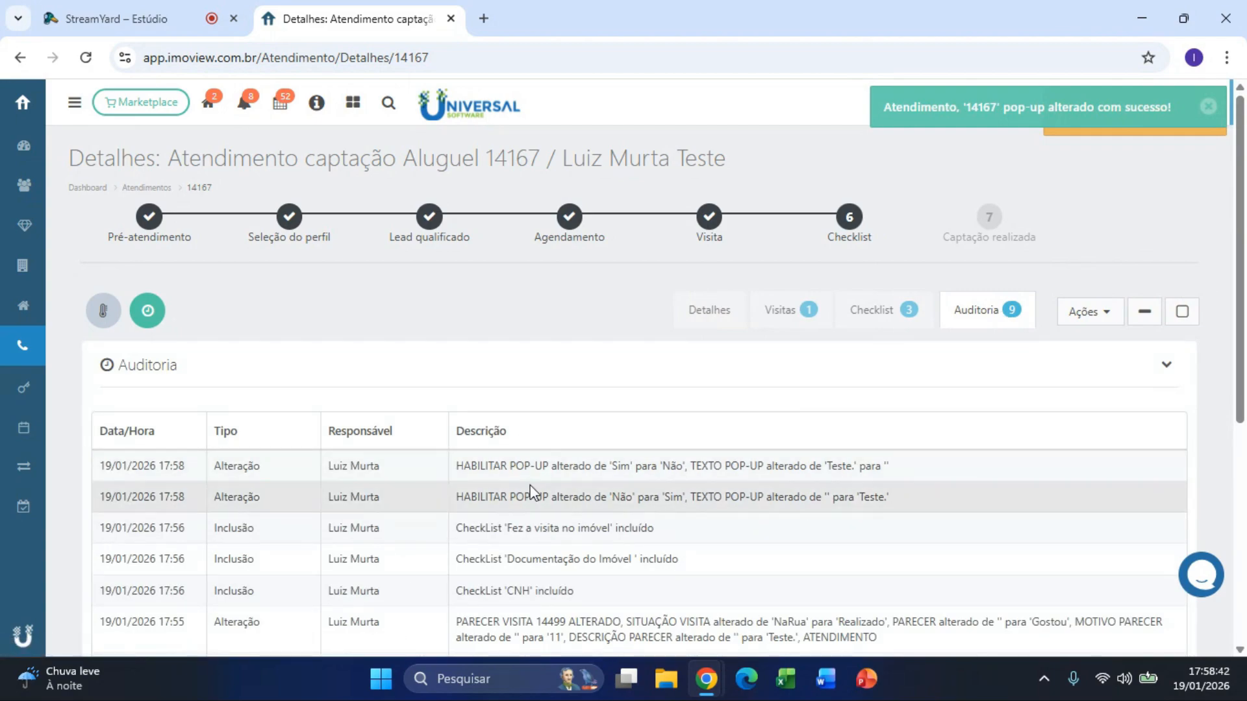
Step: Read through the Auditoria log entries, then go back to Detalhes and bring up the Ações list
scroll(529, 485, down, 3)
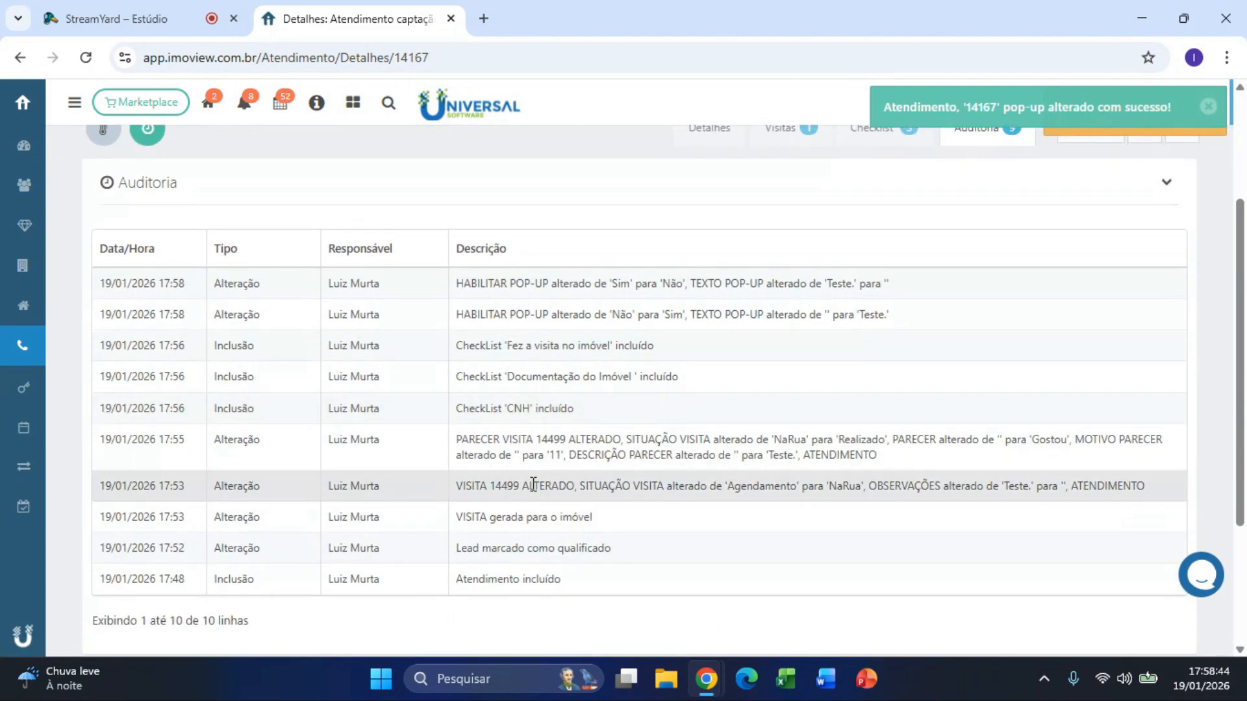
drag(604, 581, 453, 580)
click(550, 626)
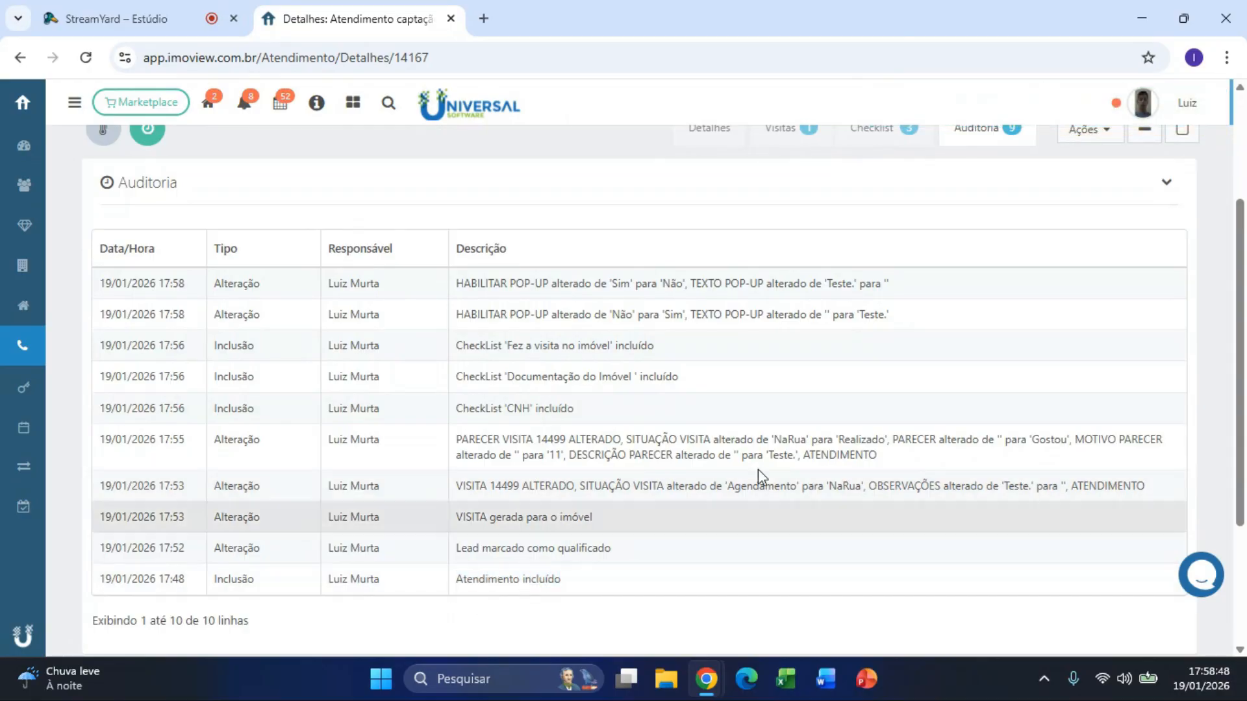
scroll(882, 357, up, 3)
click(734, 330)
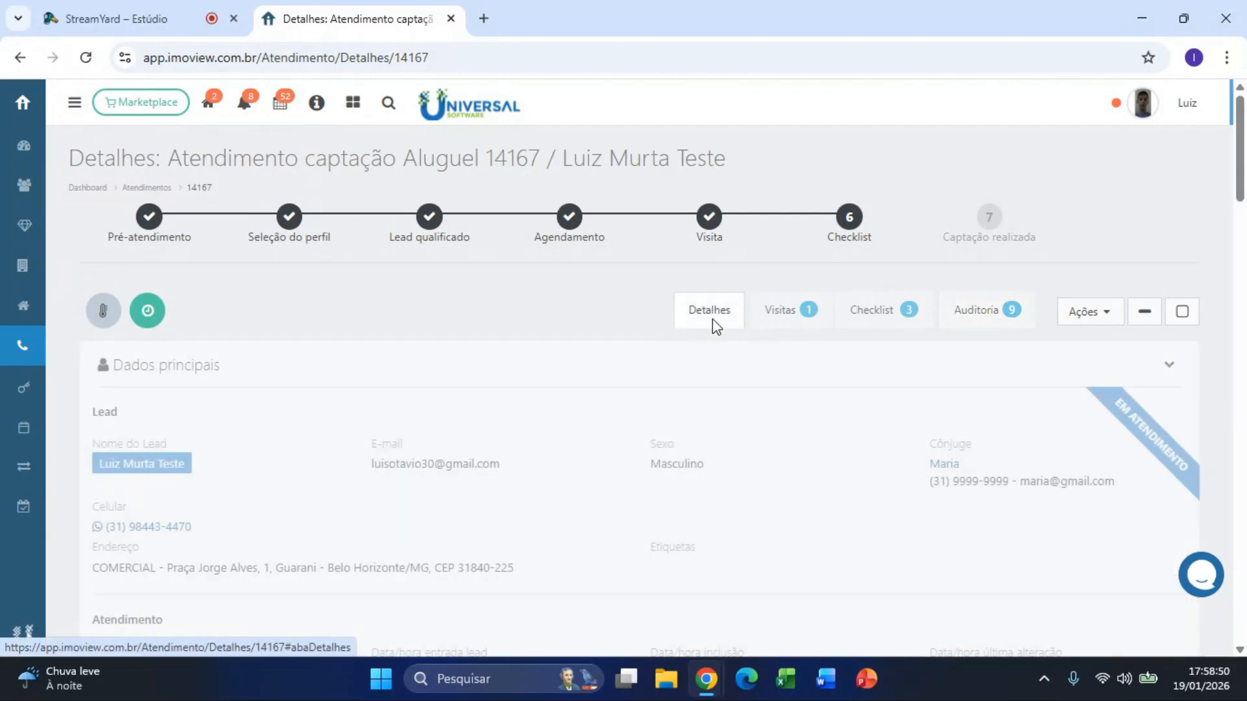
click(1069, 325)
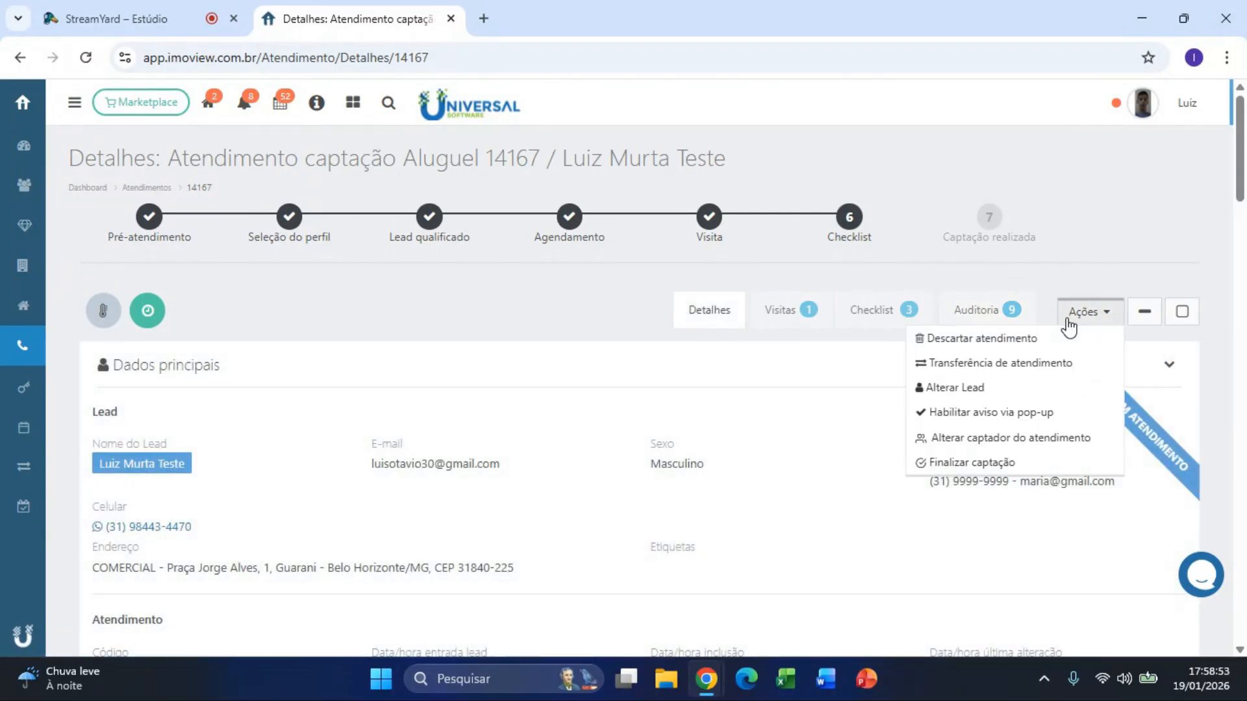
Step: Fill the Finalizar captação form with Taxa administração 10,00 and Taxa intermediação 100,00
click(1018, 471)
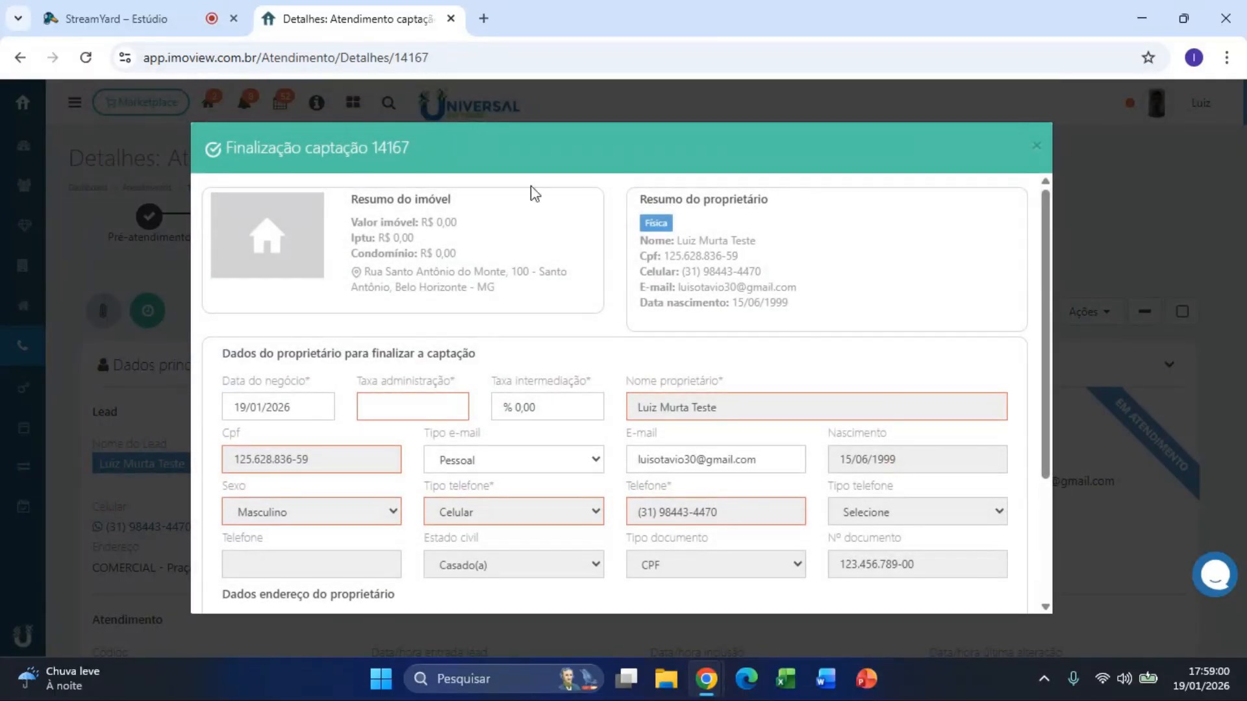
click(420, 408)
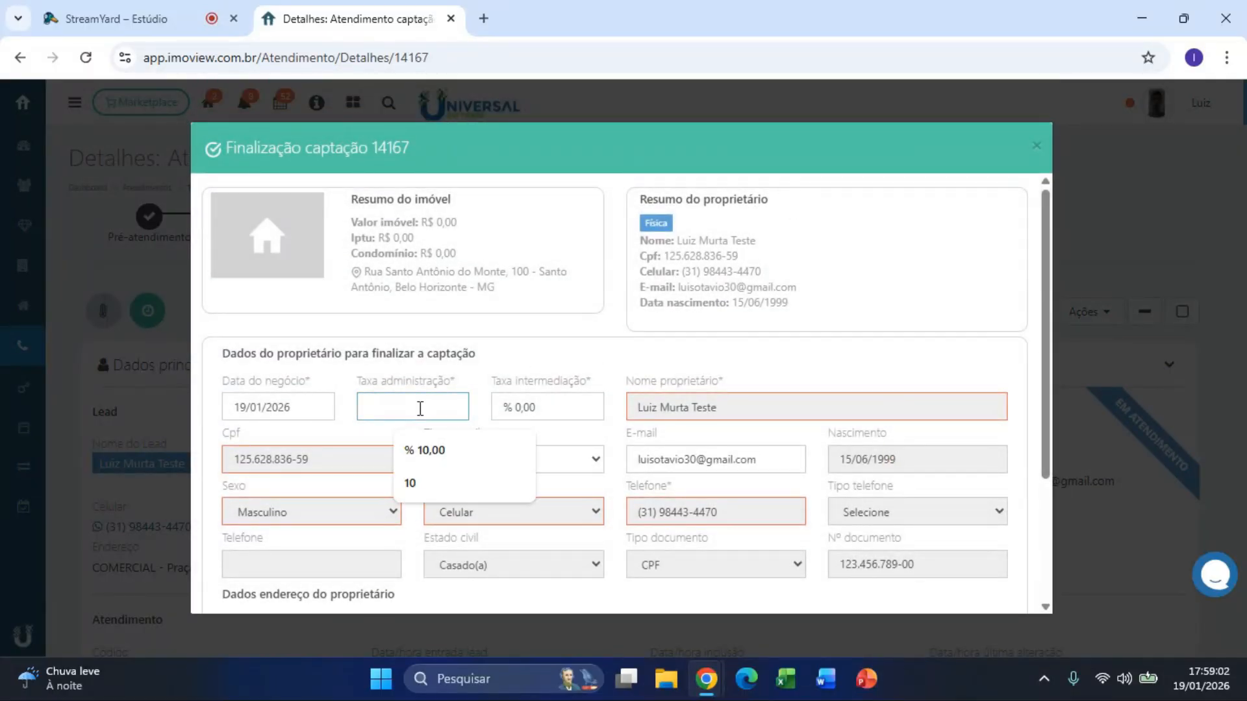
click(517, 409)
text(100,00)
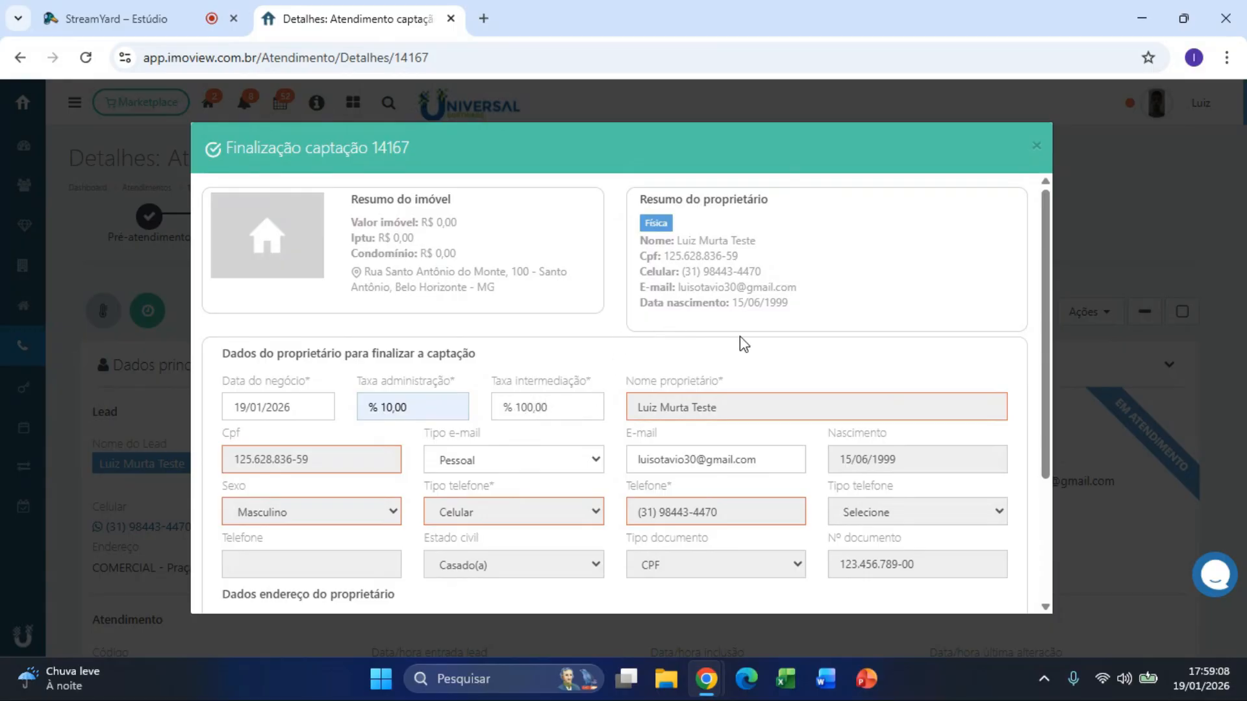
scroll(779, 390, down, 3)
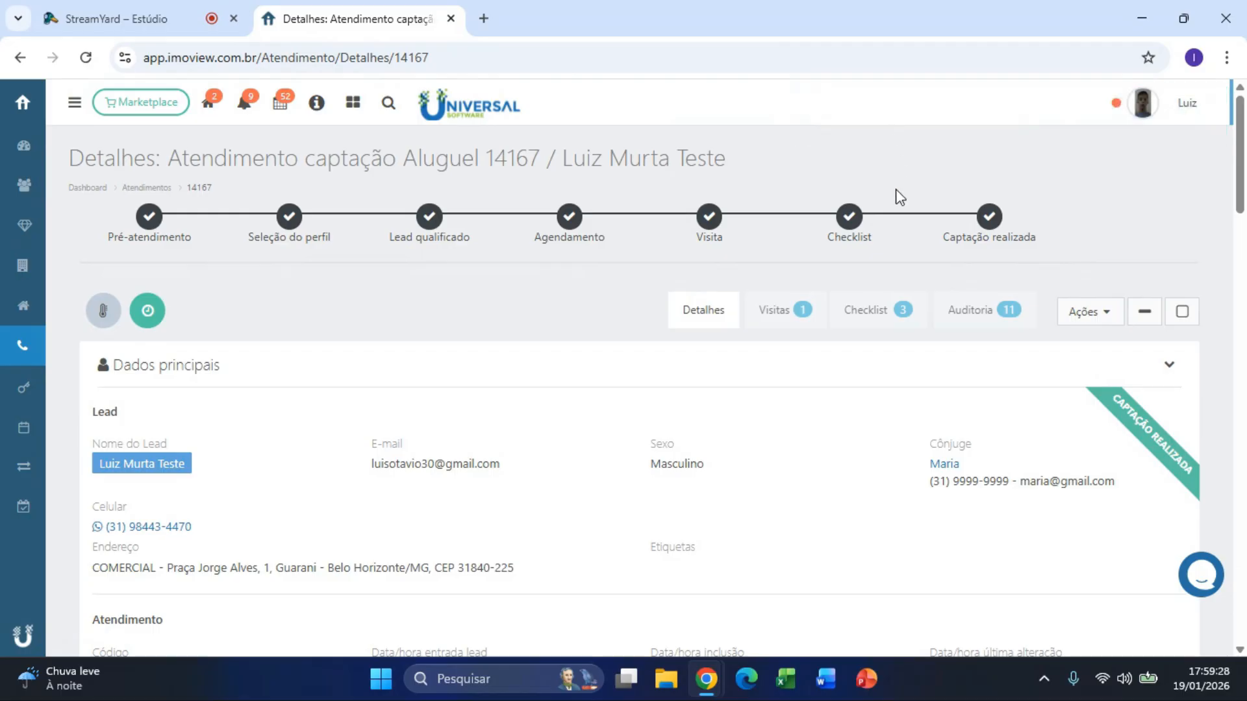
Step: View rental property 31407's details, close the atendimento, and go to the Captações listing
scroll(565, 311, down, 10)
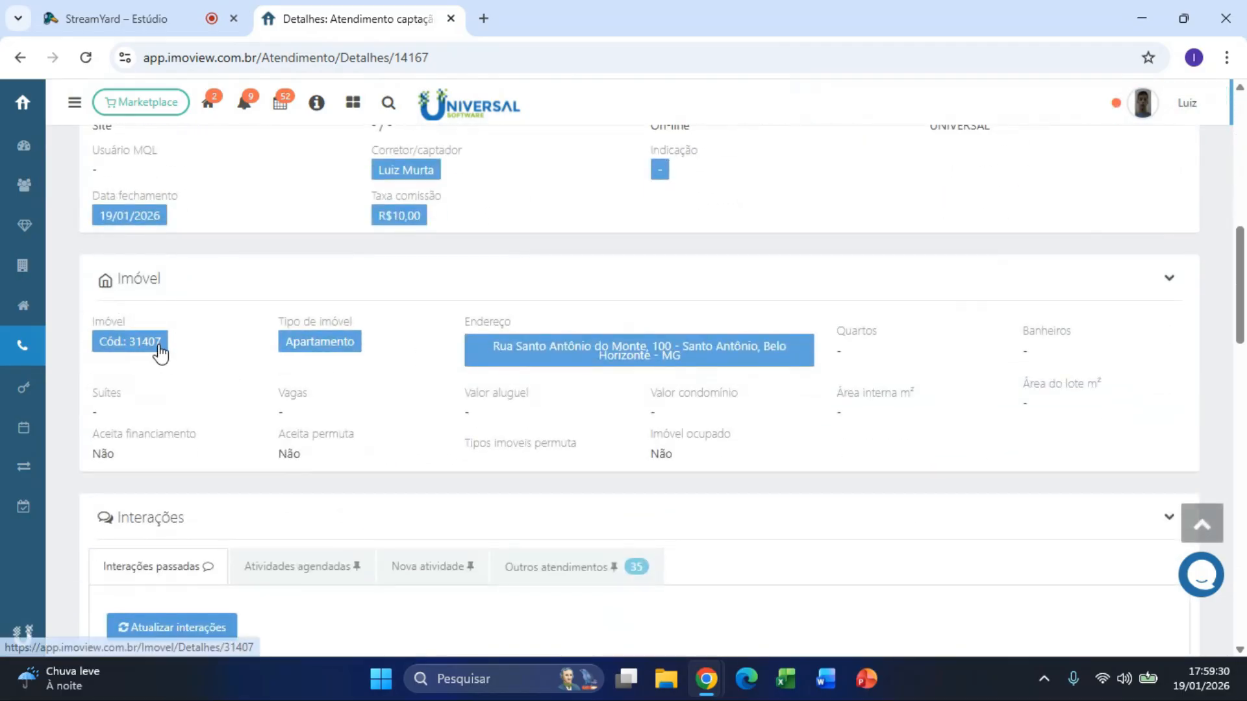
click(162, 350)
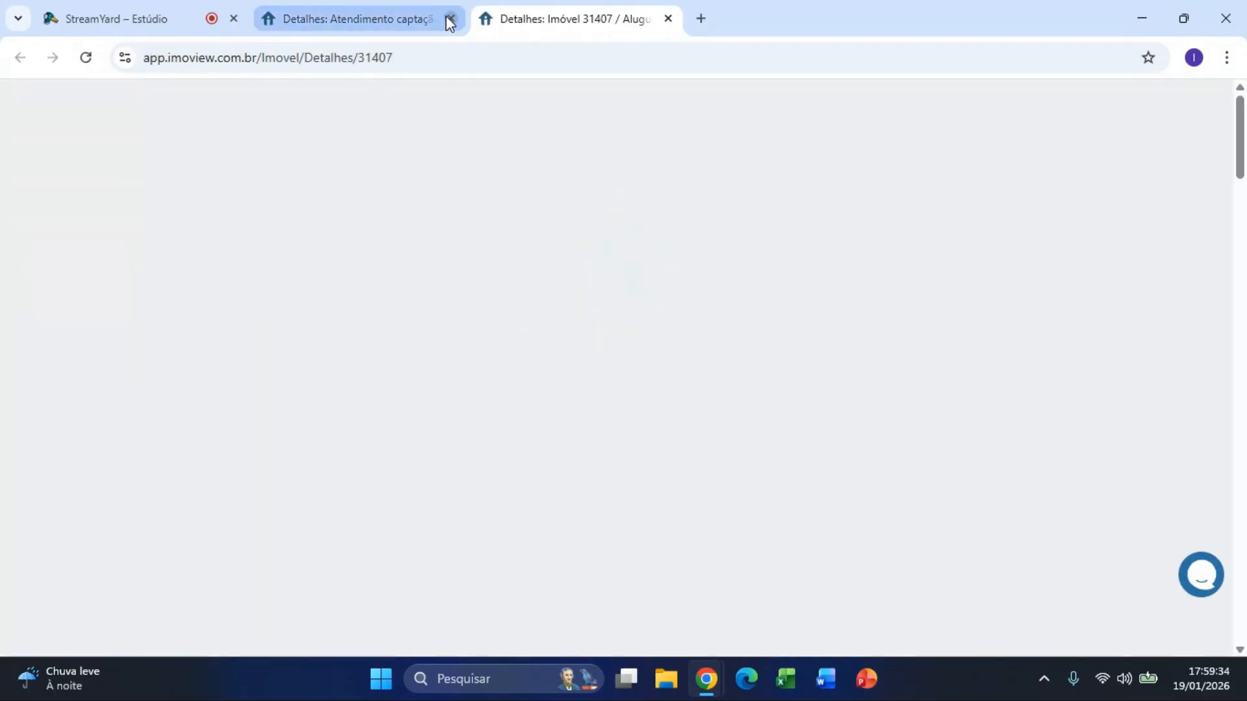
click(450, 18)
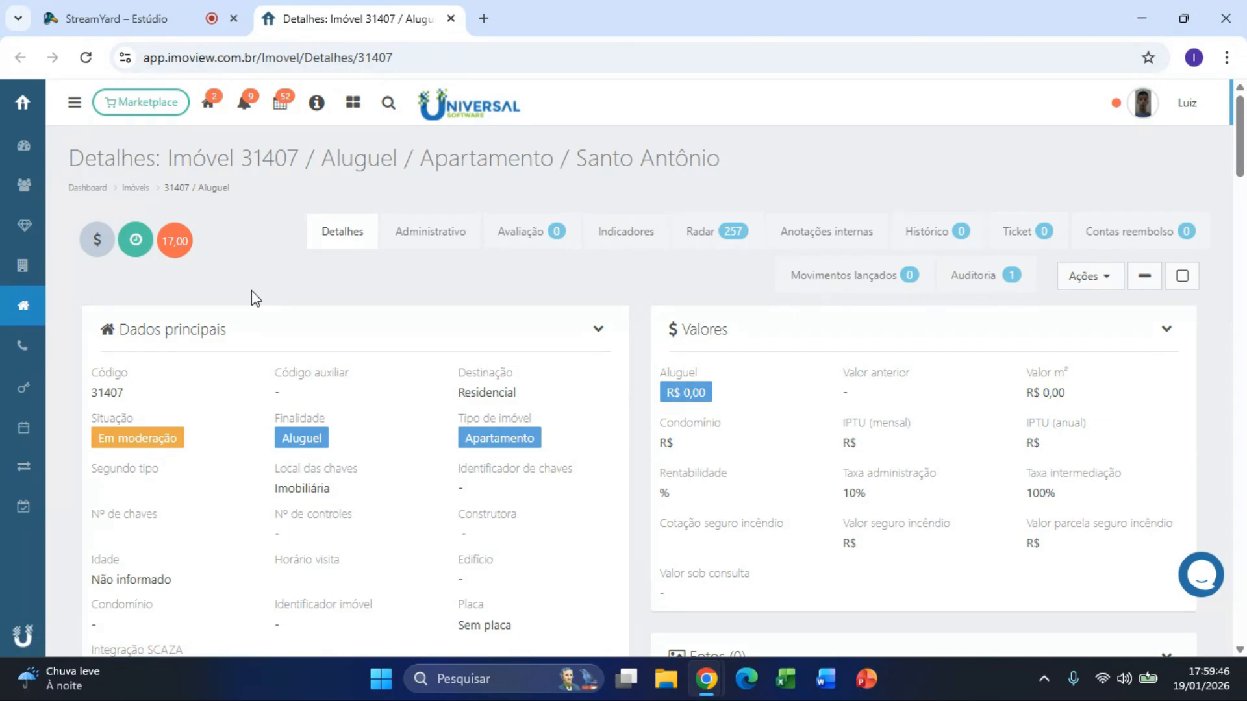
click(24, 387)
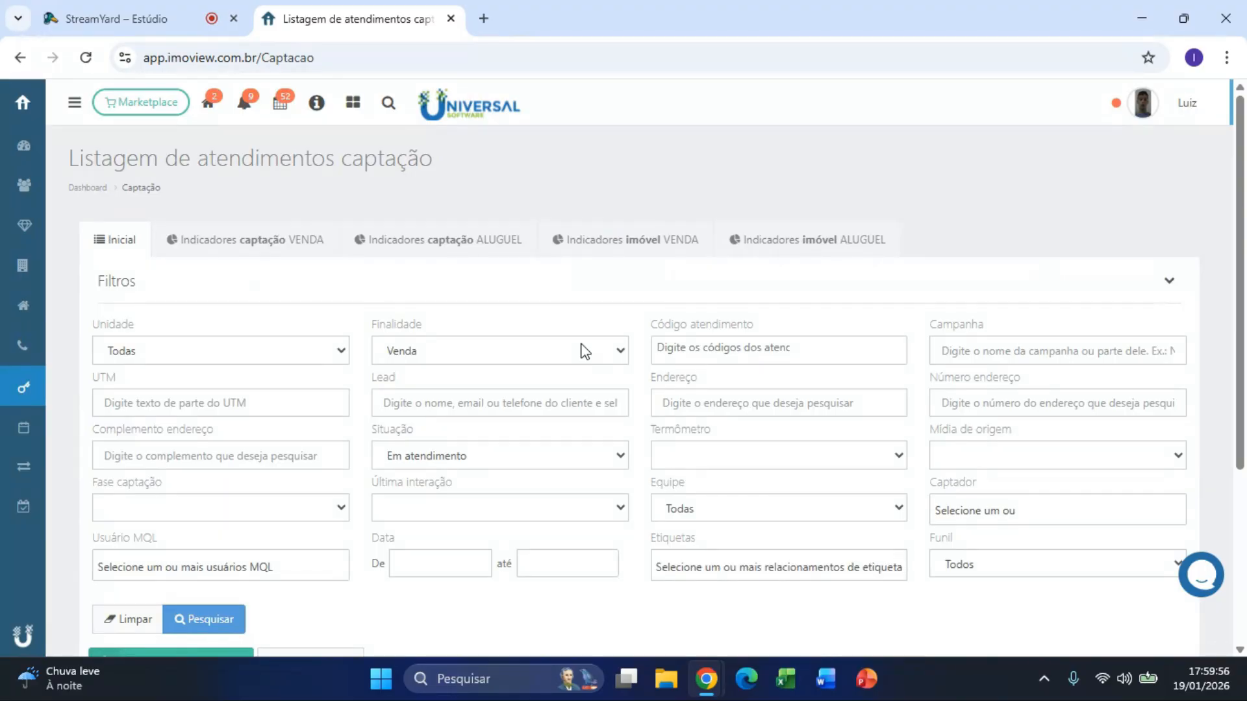
Step: Scroll through the Indicadores captação ALUGUEL charts, then show Indicadores imóvel ALUGUEL with 13 imóveis captados
scroll(513, 507, down, 3)
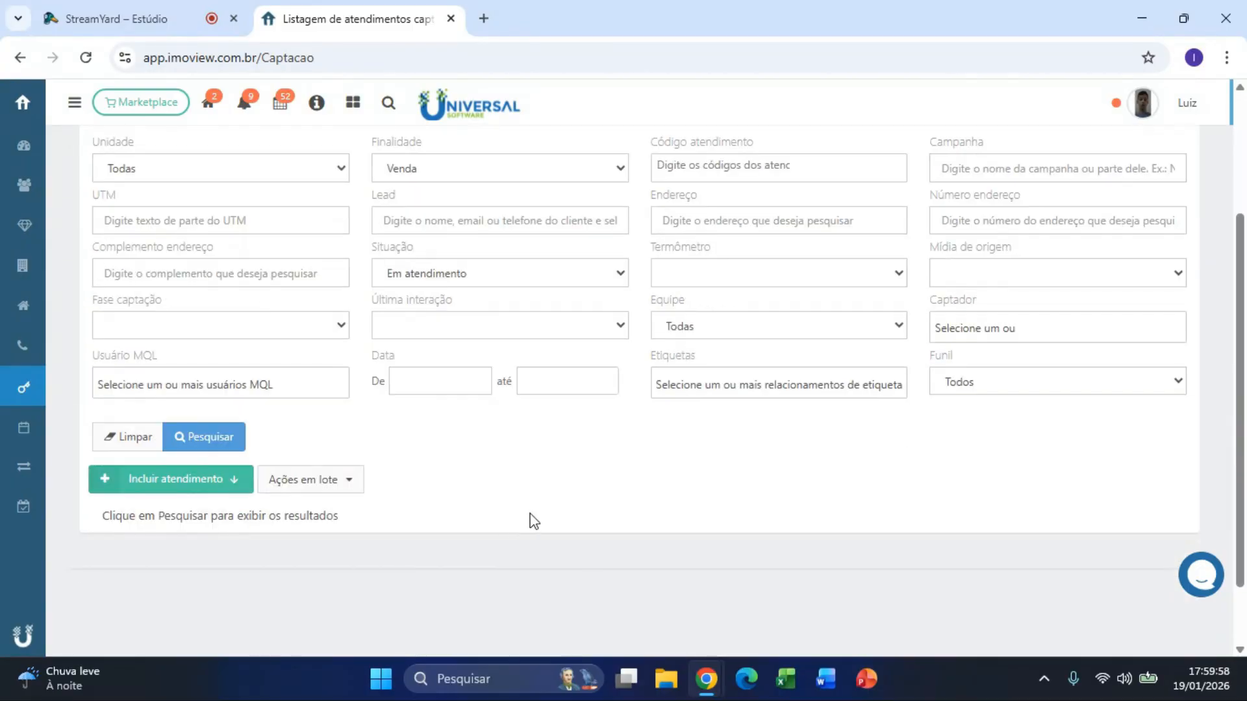
scroll(630, 465, up, 2)
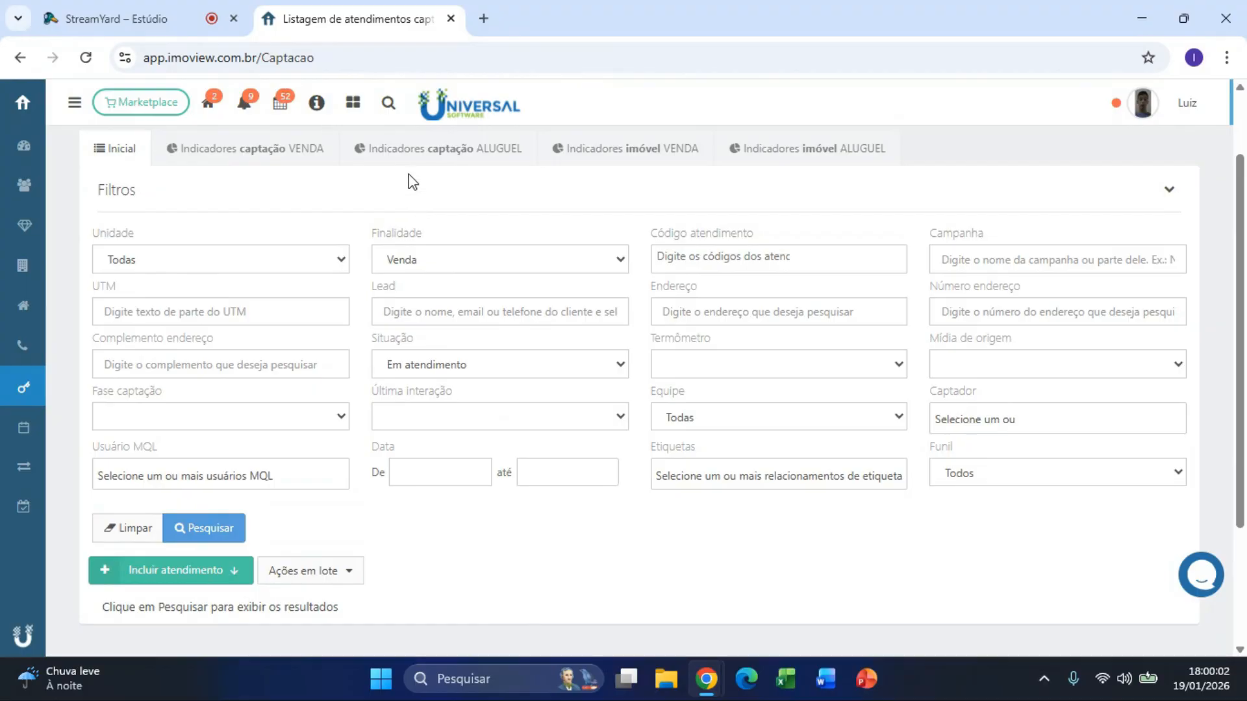
click(410, 156)
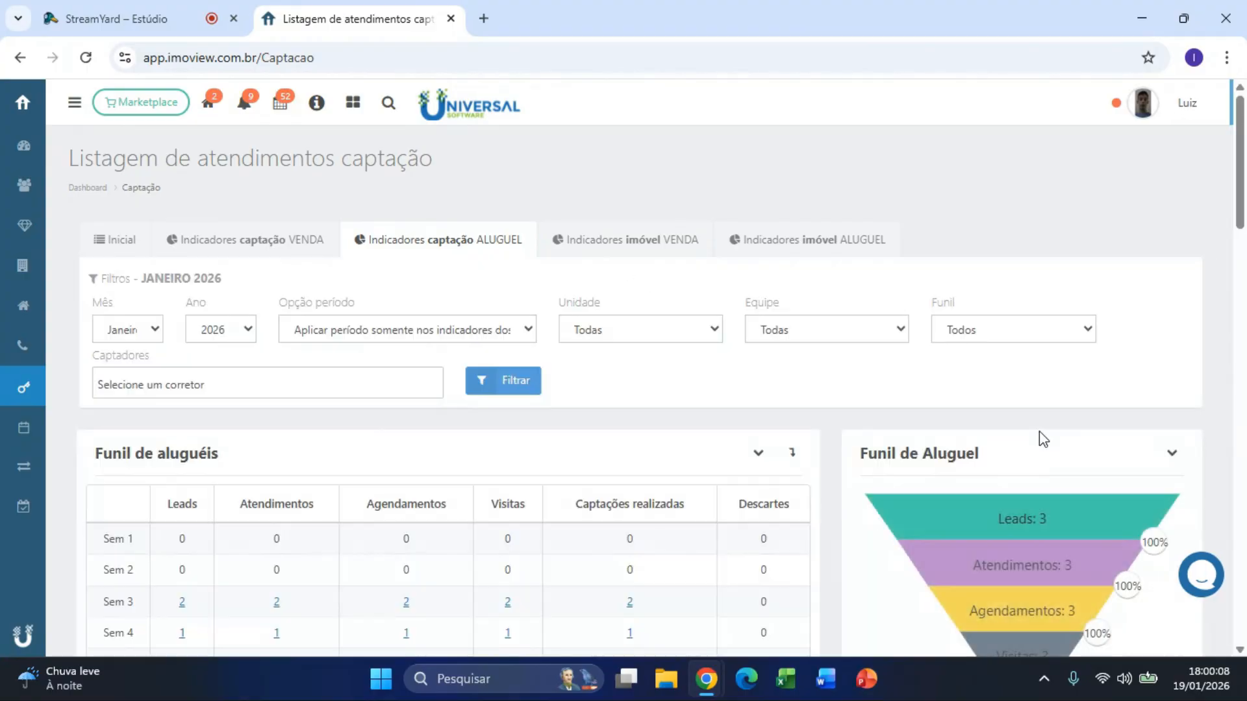
scroll(1114, 441, down, 3)
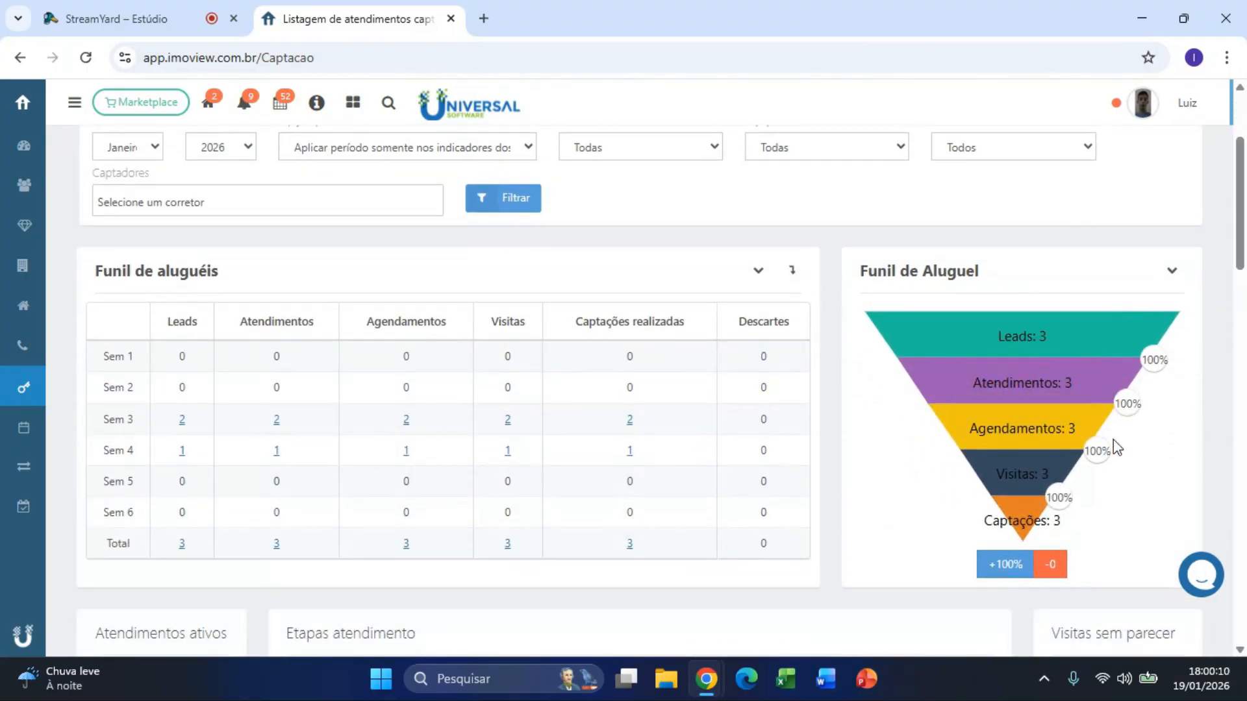
scroll(1114, 439, down, 12)
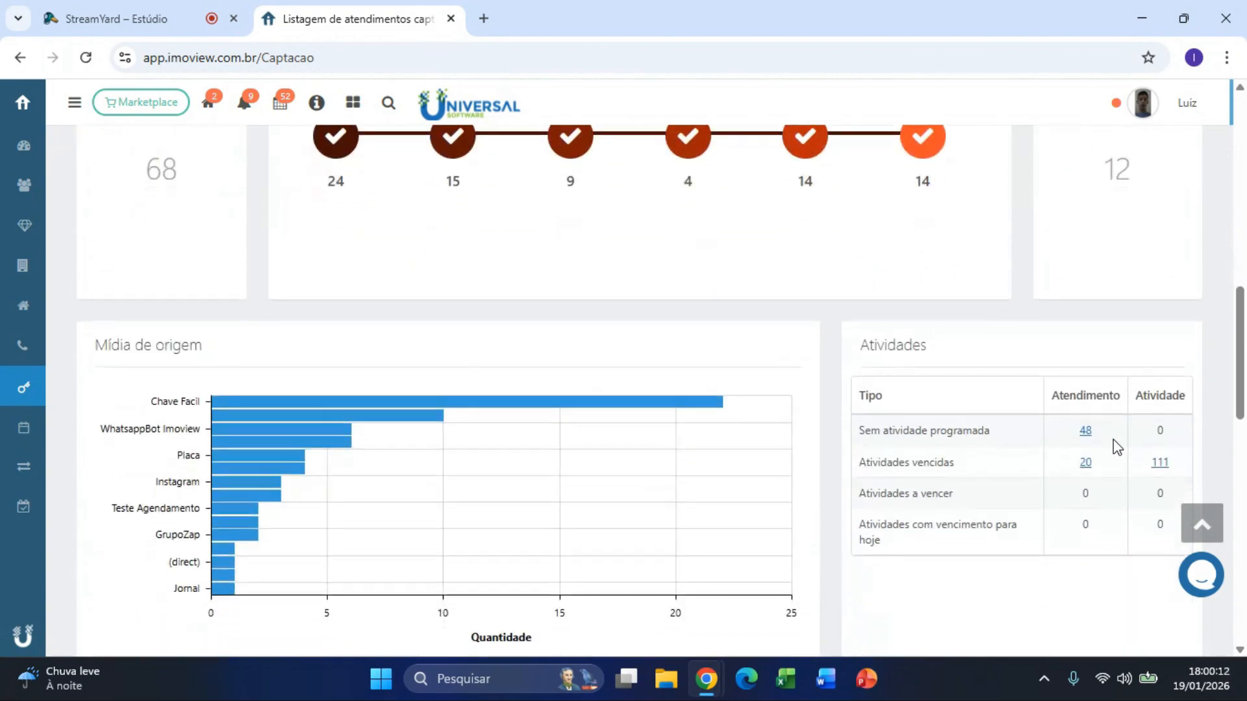
scroll(1114, 441, down, 7)
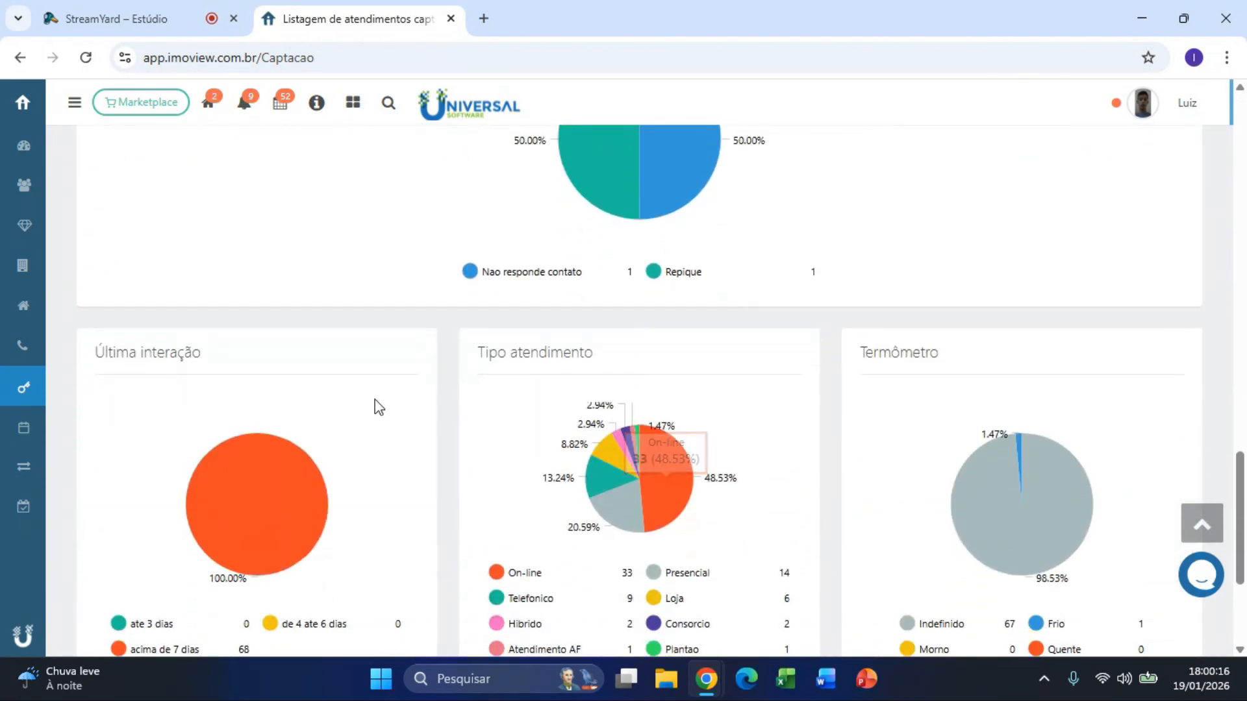
scroll(377, 407, down, 1)
scroll(398, 399, up, 20)
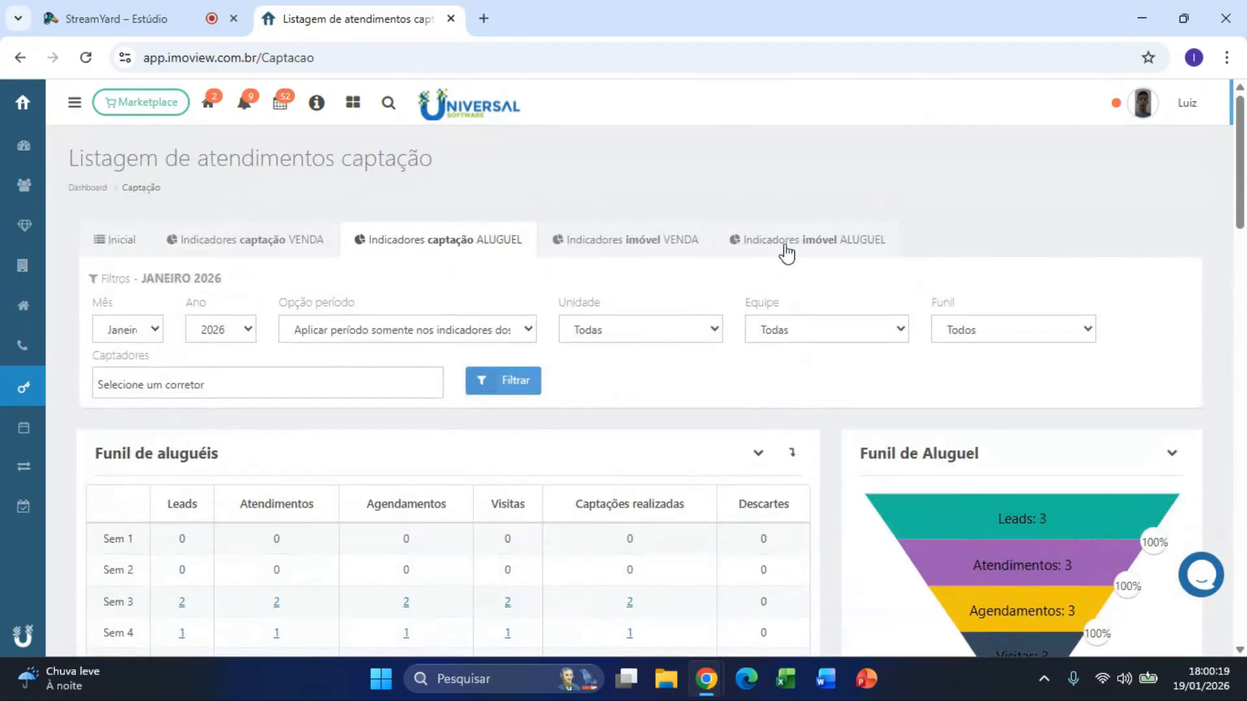
click(786, 250)
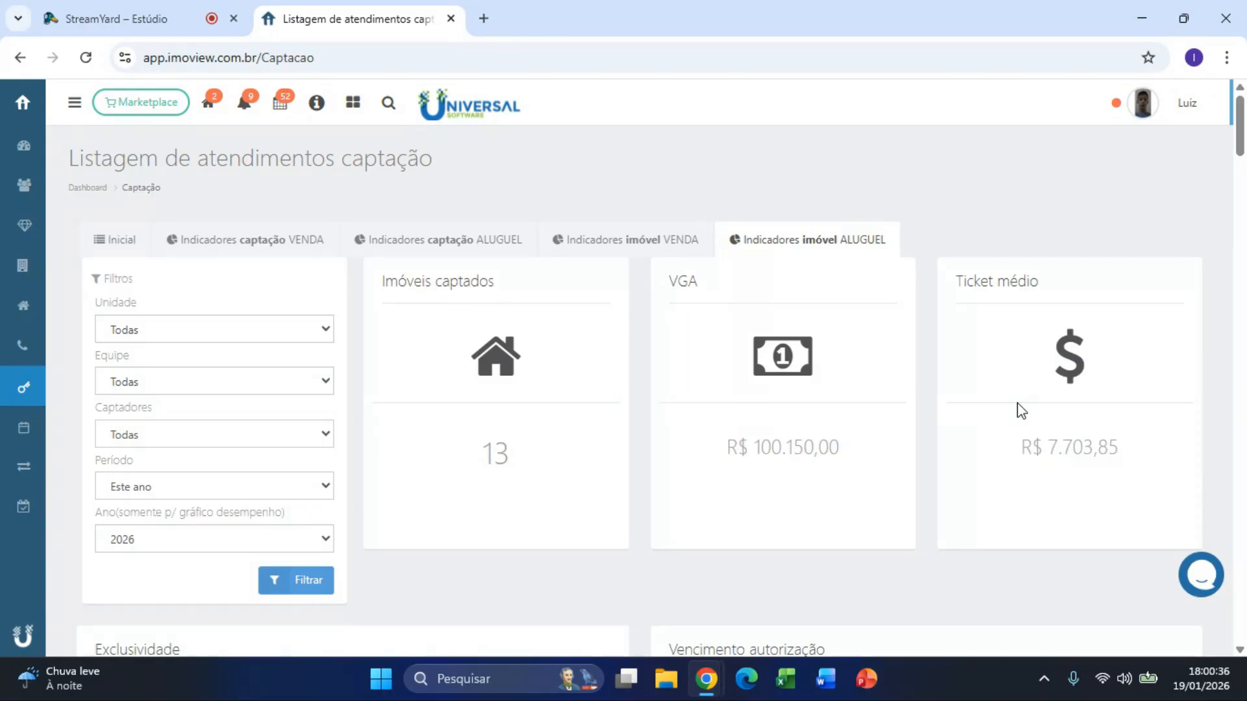
scroll(1022, 411, down, 12)
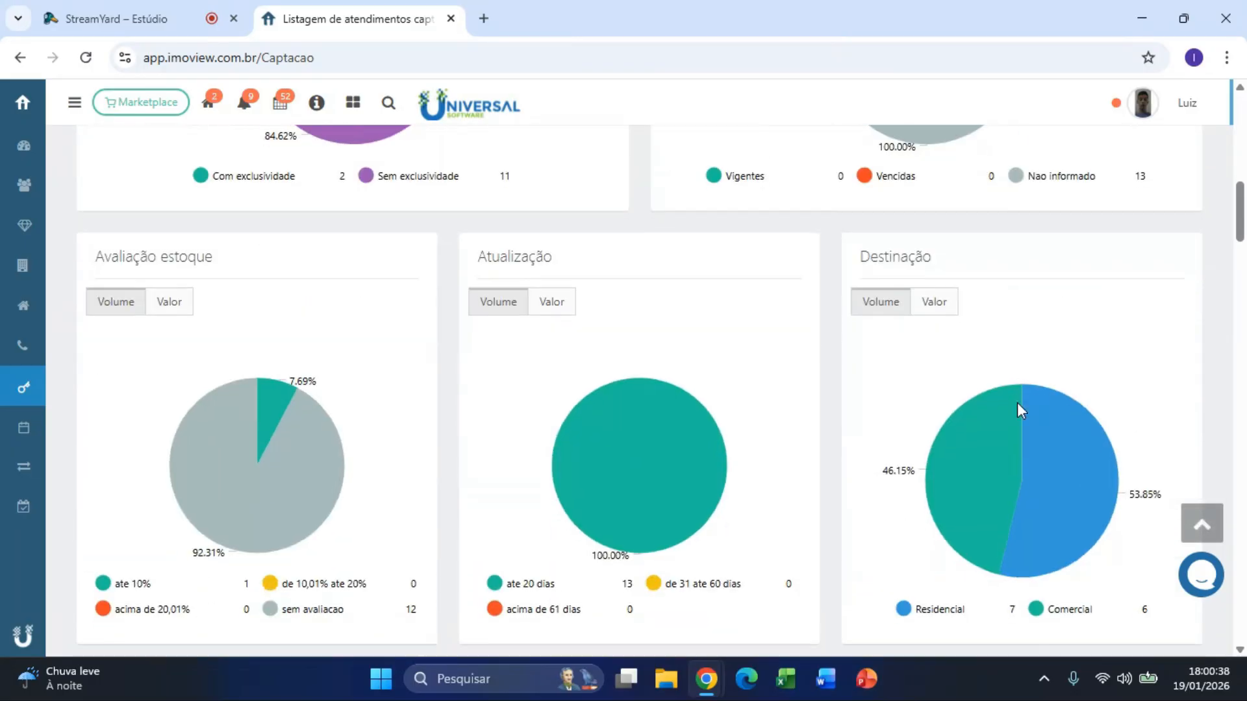
scroll(1017, 403, down, 12)
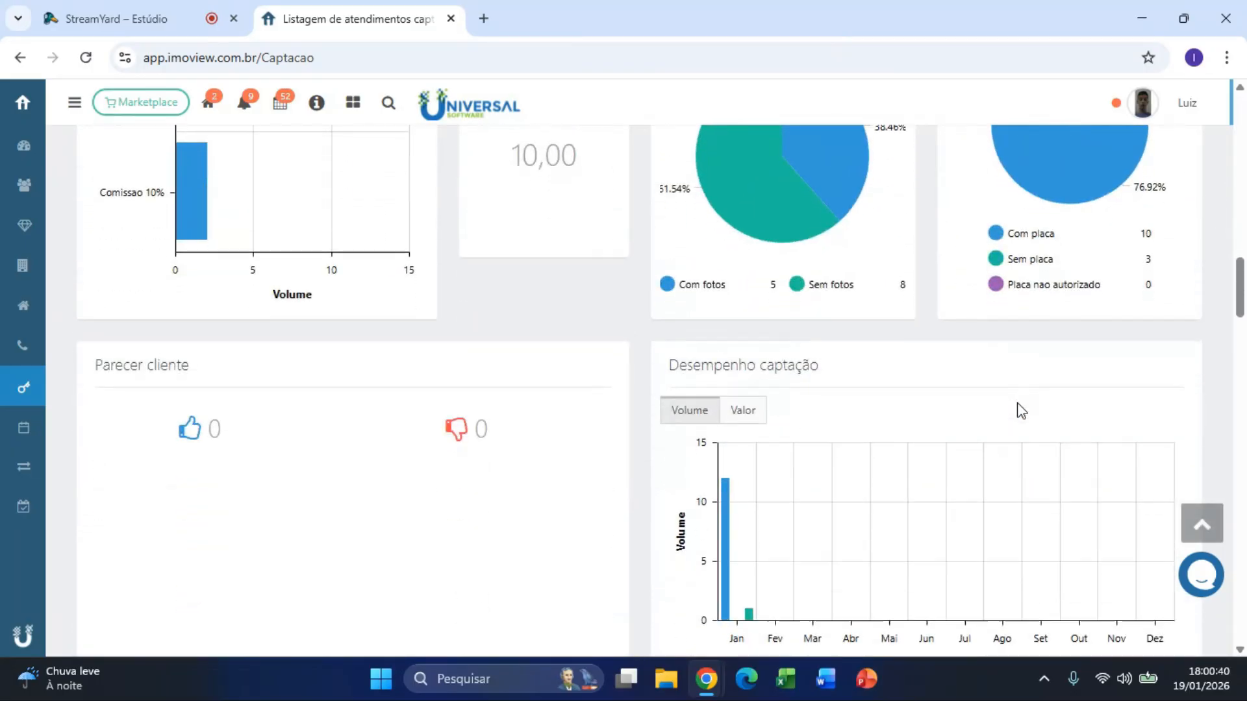
scroll(1021, 410, up, 20)
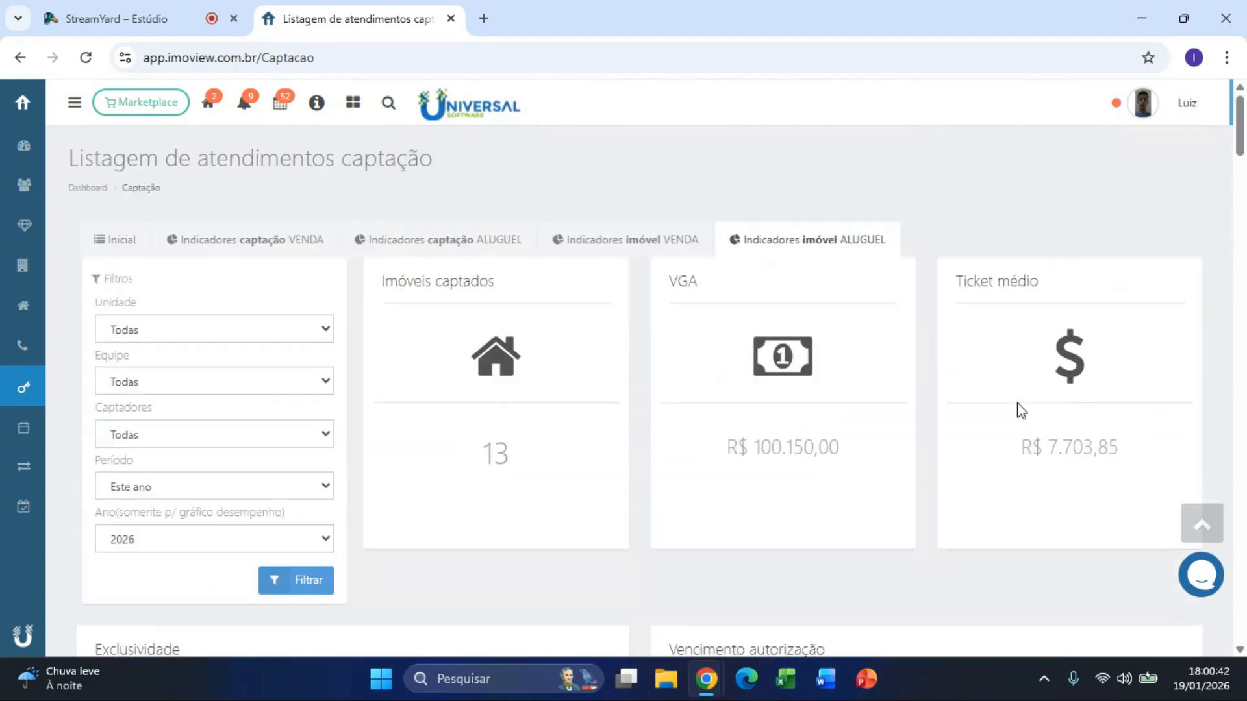